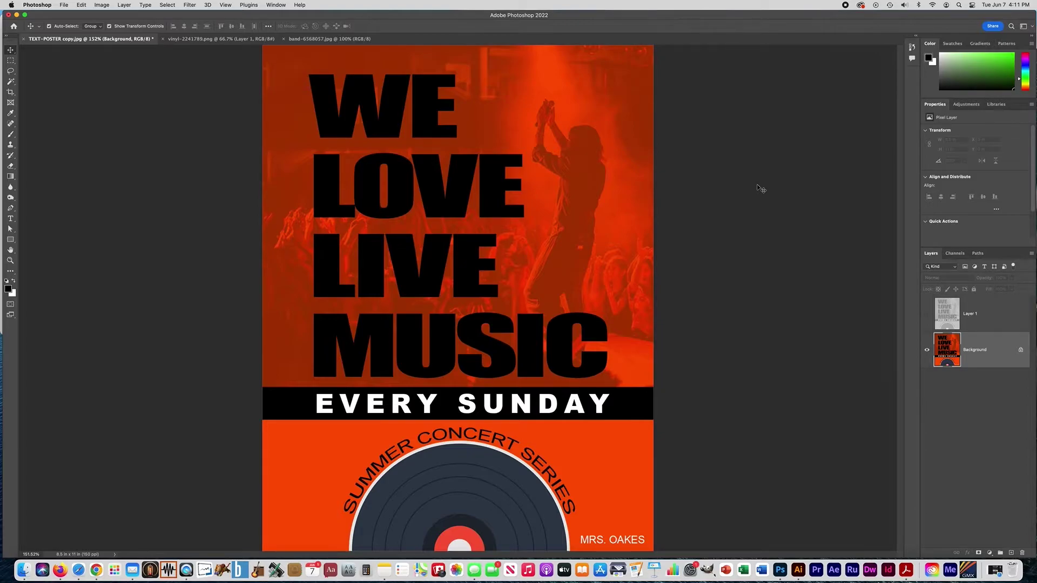
Show and select the grey template layer, and reset the Essentials workspace
left_click(927, 315)
left_click(972, 313)
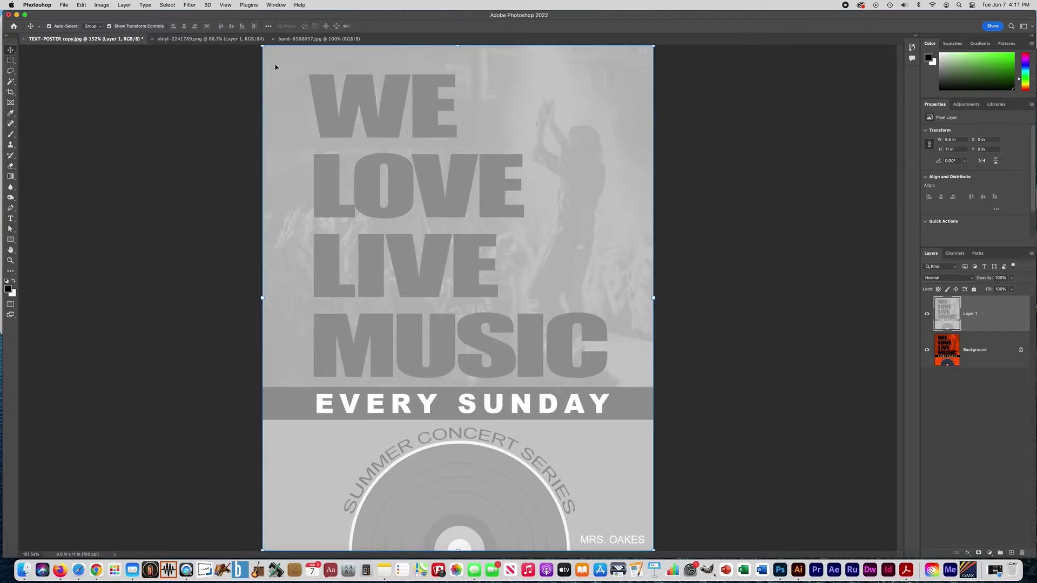
left_click(271, 5)
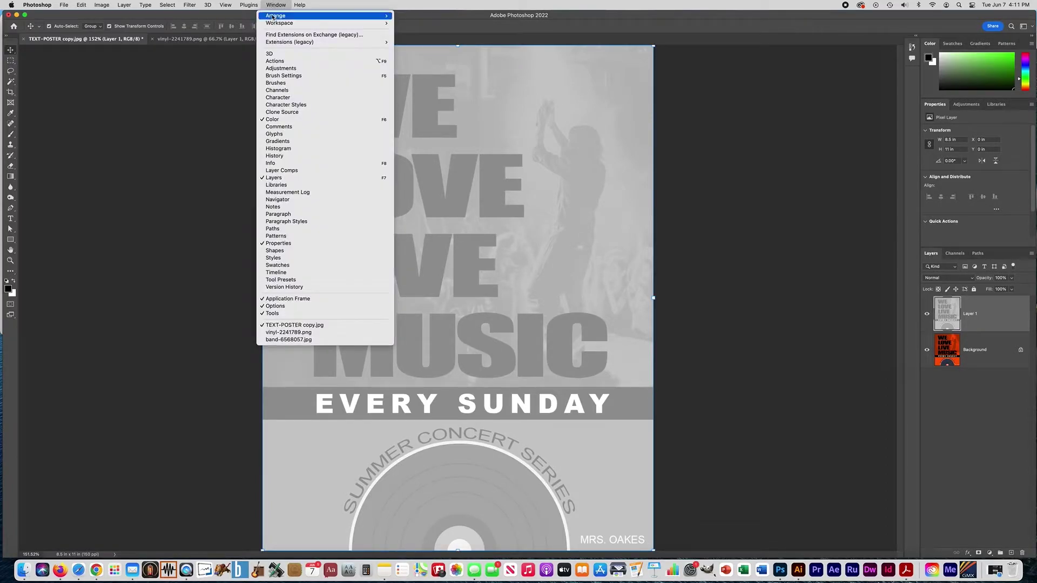
mouse_move(329, 22)
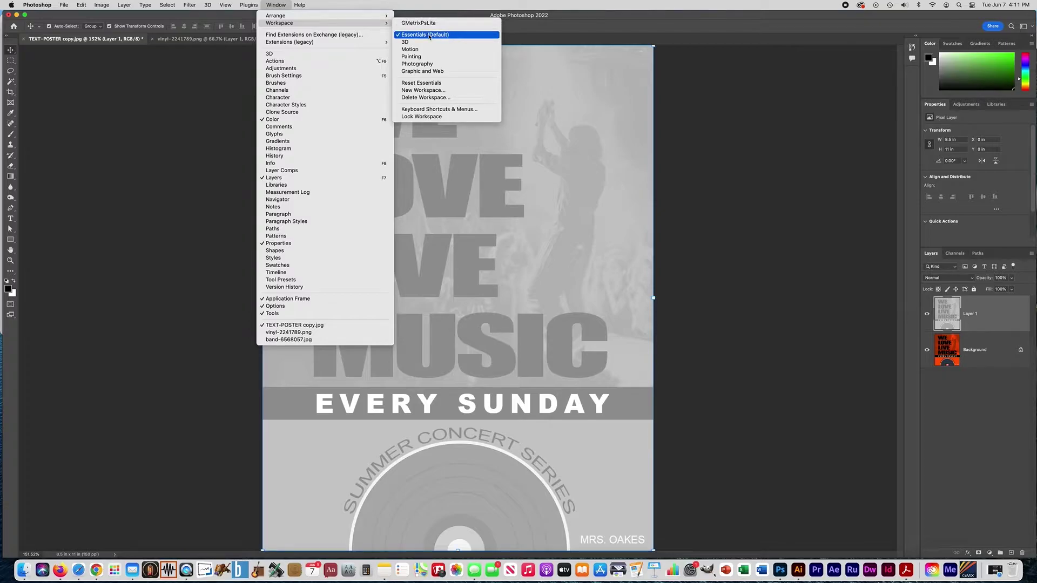
left_click(423, 83)
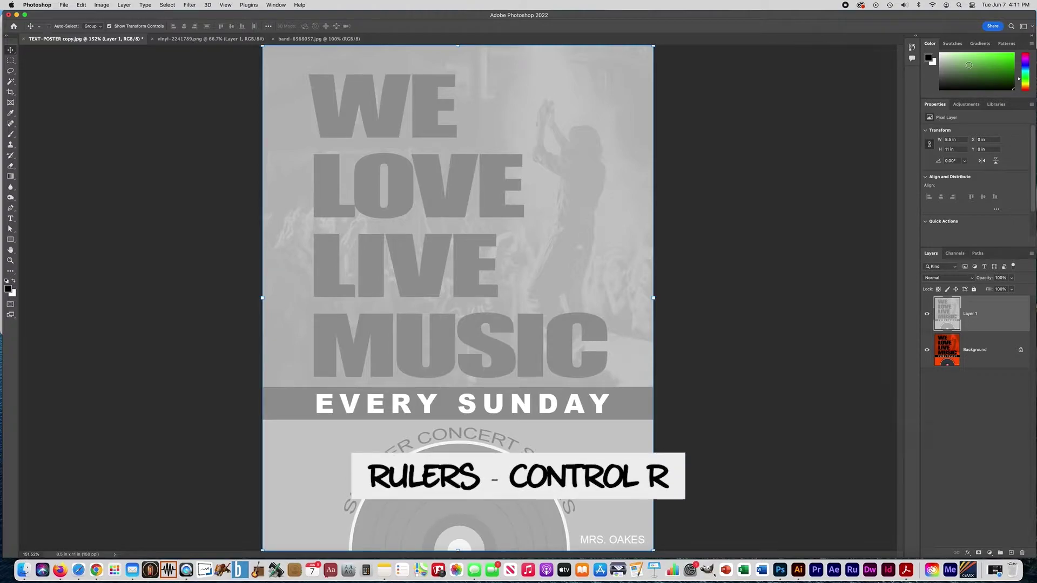
Show the rulers around the poster document
key("super+r")
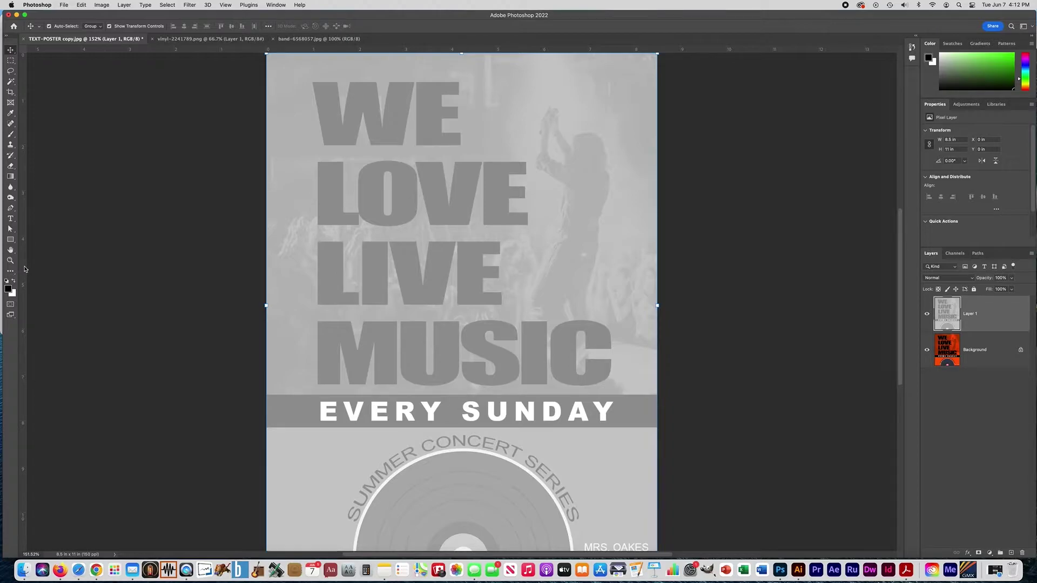
left_click(223, 5)
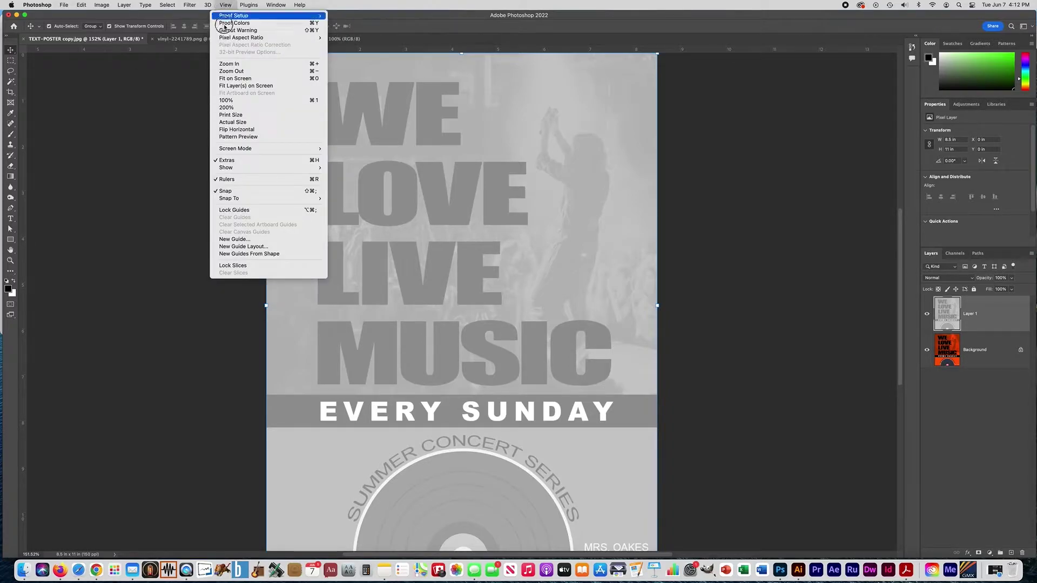
left_click(236, 184)
key("super+r")
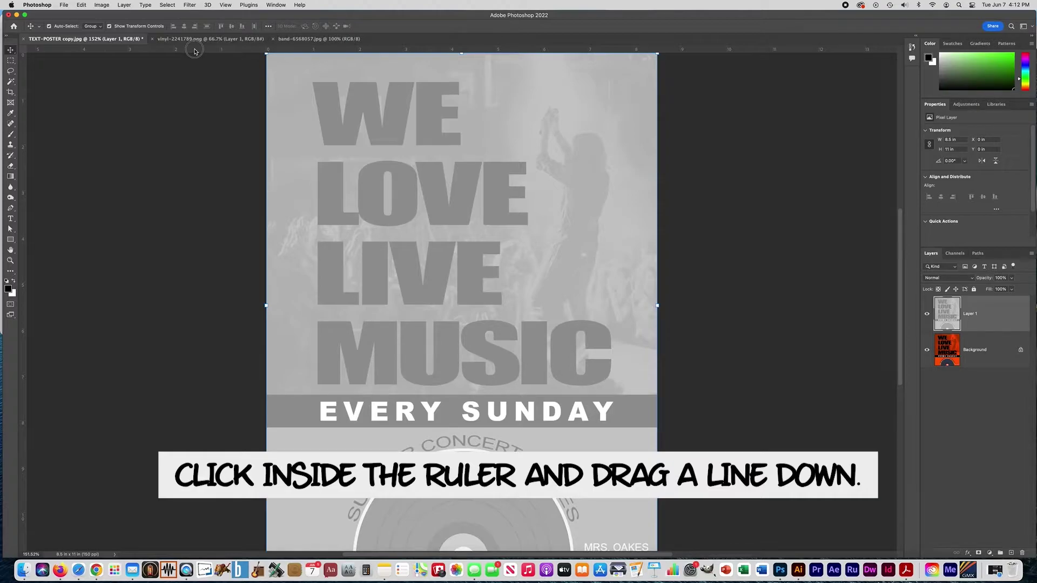
Place horizontal guides on both edges of the EVERY SUNDAY band and a vertical guide along the lettering's left edge
left_click_drag(195, 51, 216, 395)
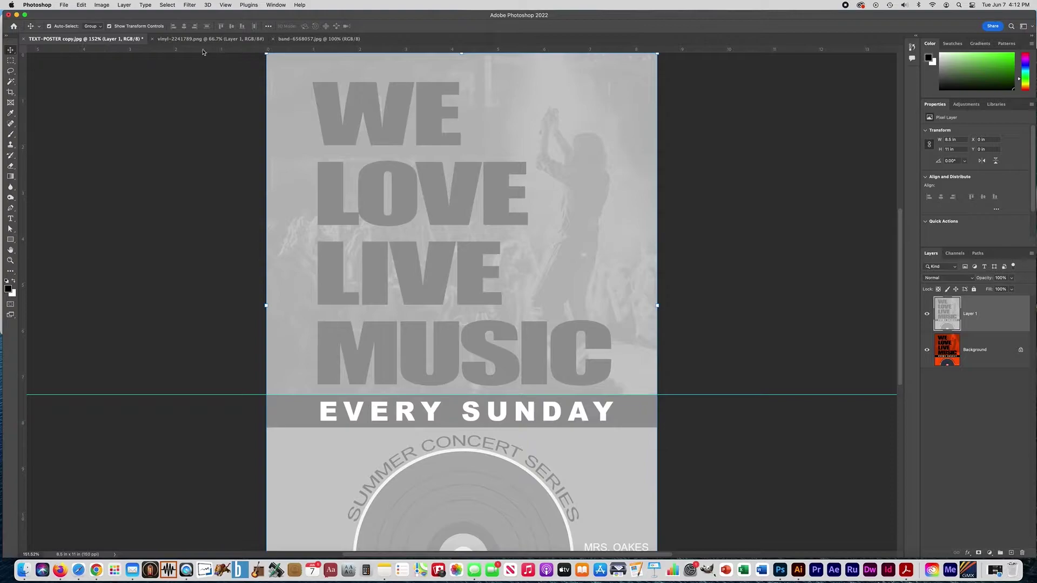
left_click_drag(201, 52, 234, 428)
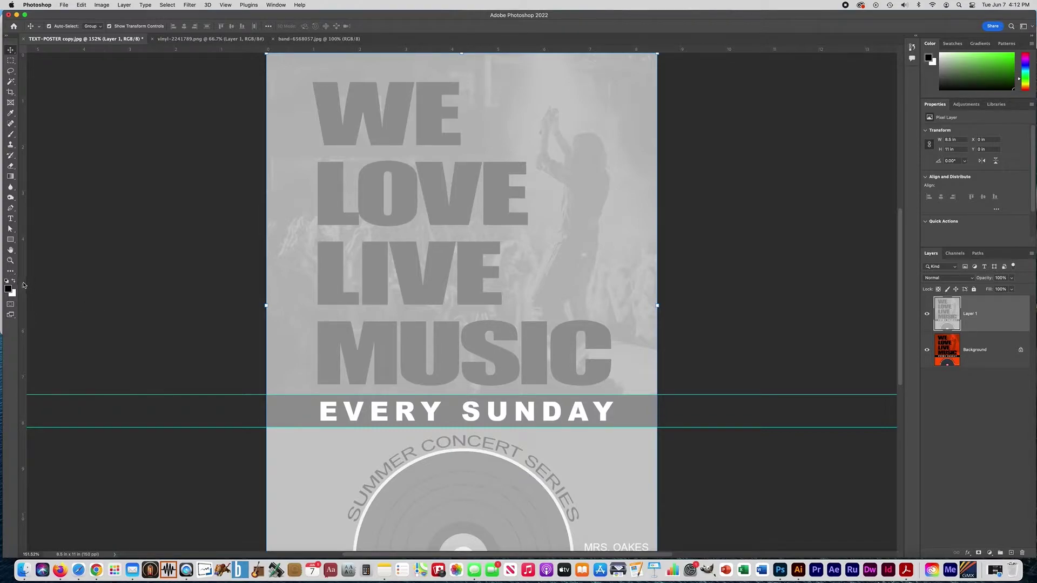
left_click_drag(22, 286, 318, 292)
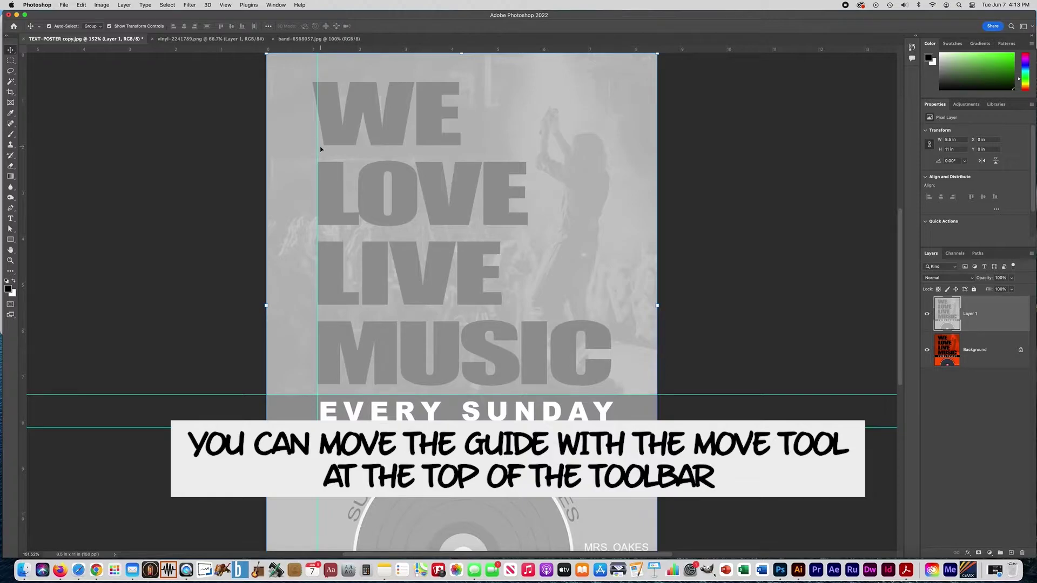
Pull the vertical guide away from the lettering and line a vertical guide up with the text's left edge again
left_click_drag(318, 147, 198, 152)
left_click_drag(22, 151, 318, 151)
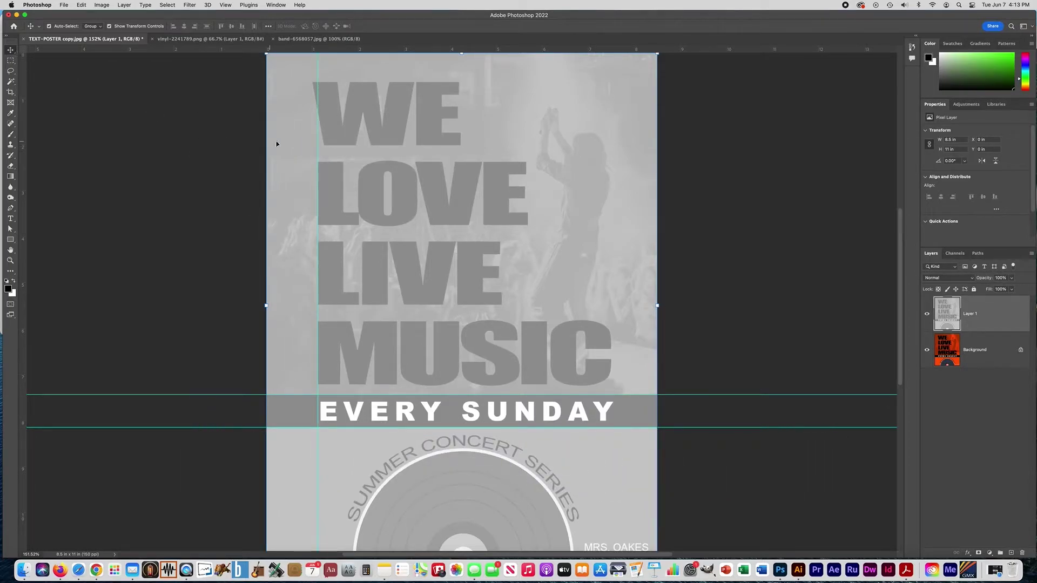
mouse_move(318, 148)
left_mouse_down()
mouse_move(167, 141)
mouse_move(318, 147)
left_mouse_up()
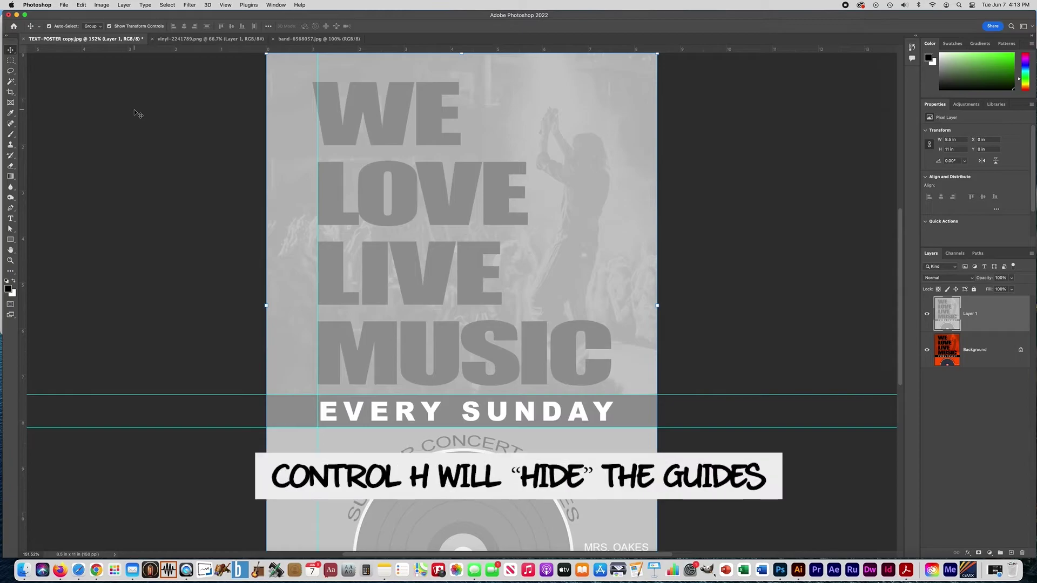
Hide and show the guides repeatedly, leaving them displayed
key("super+h")
key("super+h")
key("super+h")
key("super+h")
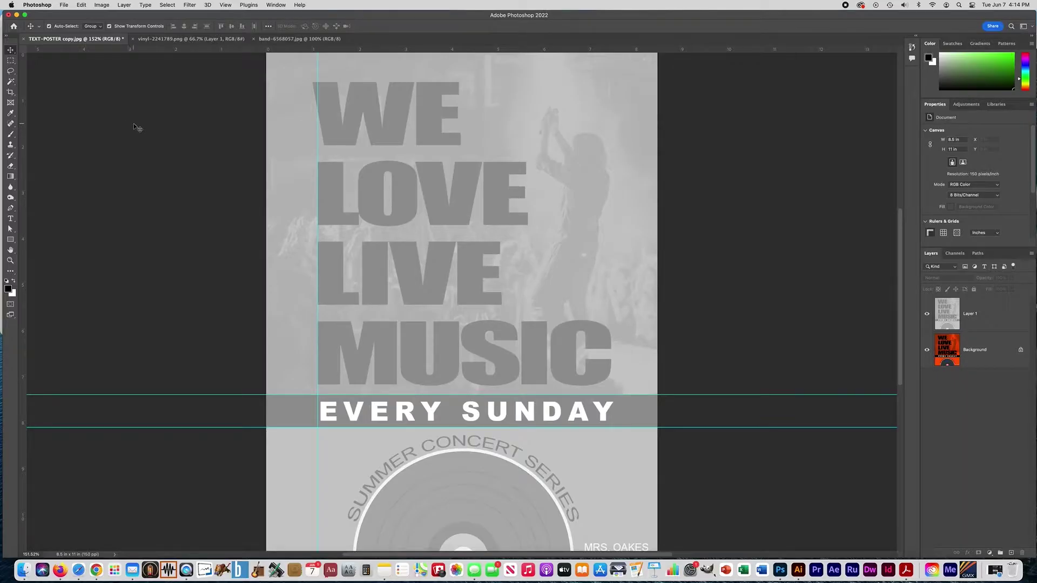
Start a text layer on the vertical guide at the word WE and set its font to Impact
left_click(10, 218)
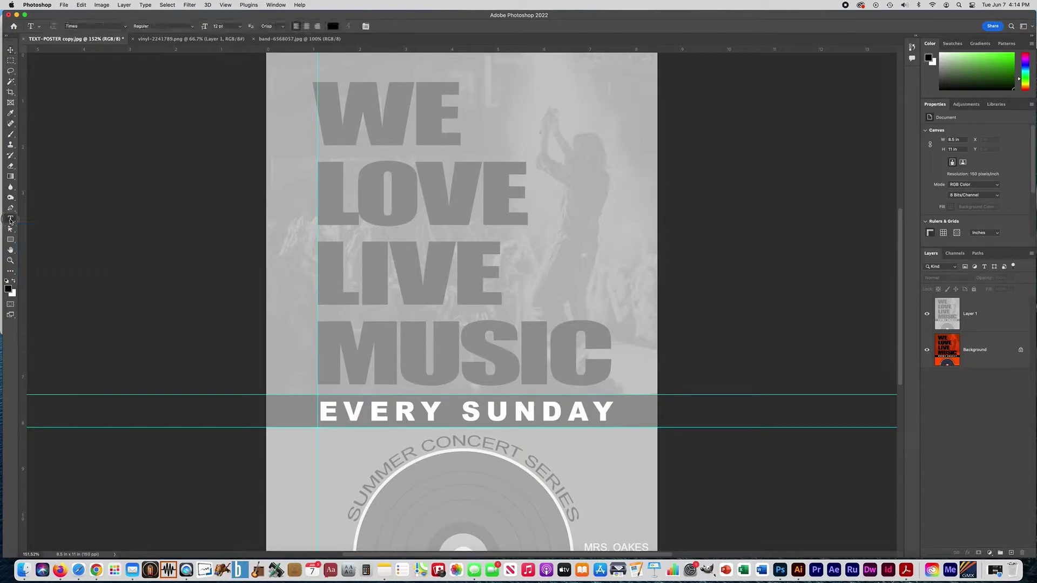
left_click(318, 139)
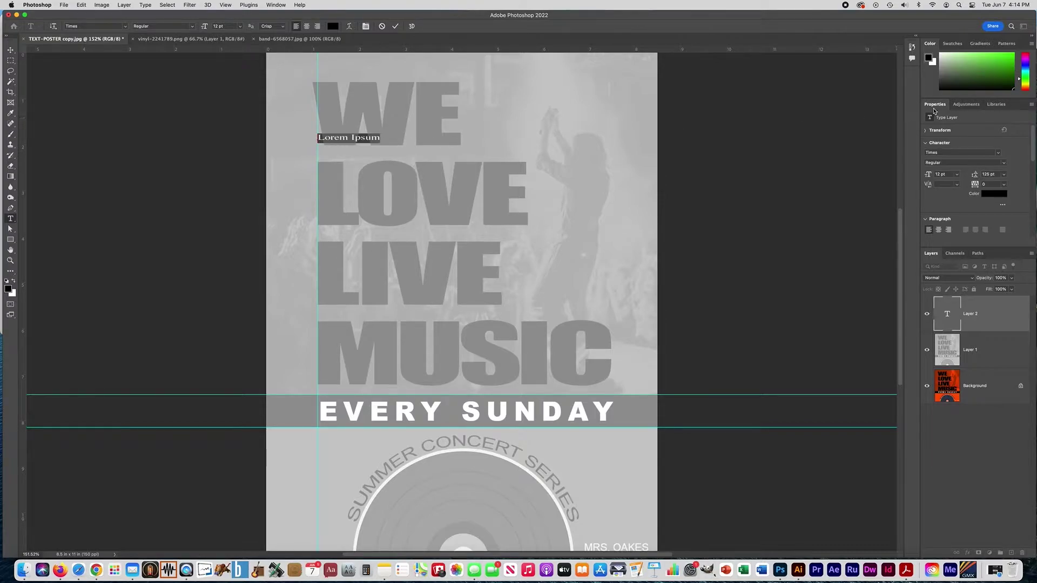
left_click(932, 153)
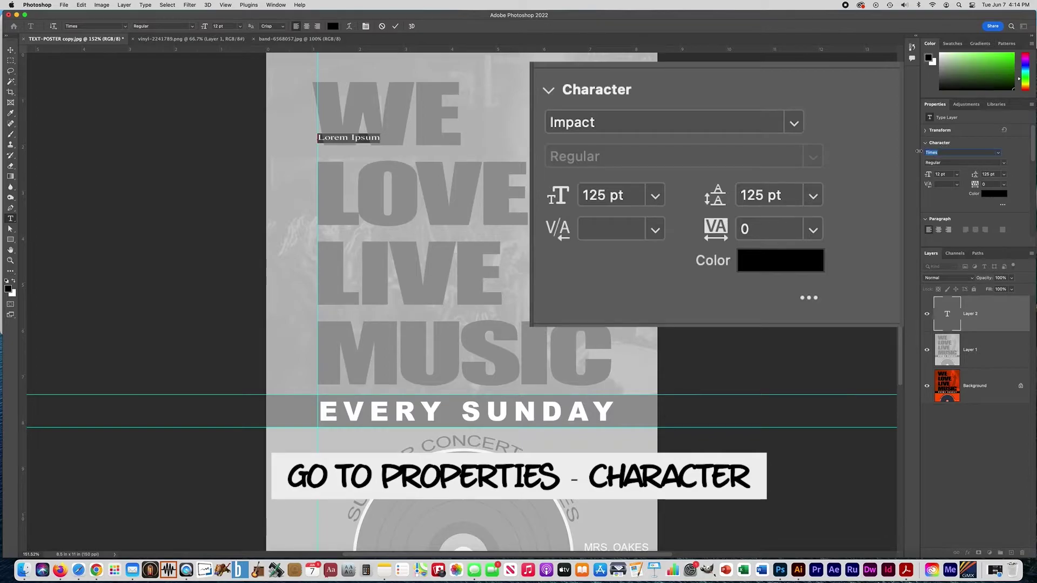
type("Impact")
key("Return")
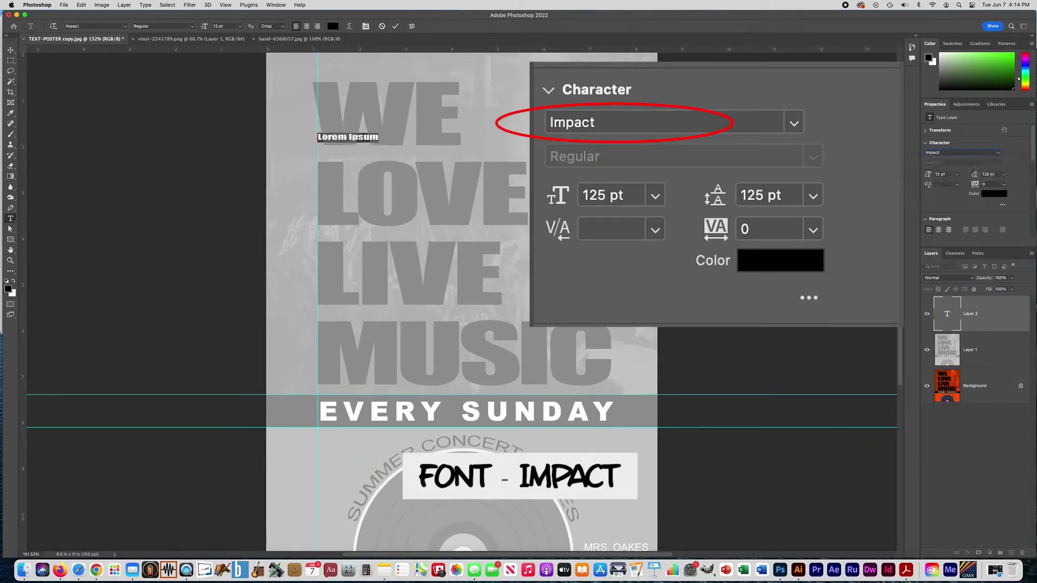
Set the placeholder text's size to 125 pt, with 125 pt leading and black as its color
left_click(945, 174)
type("125")
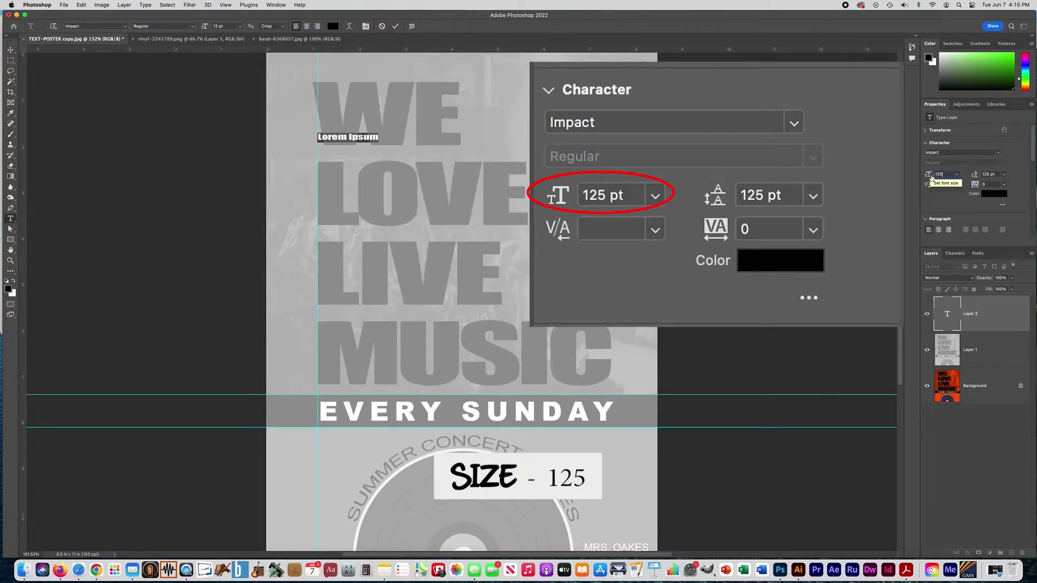
left_click(999, 174)
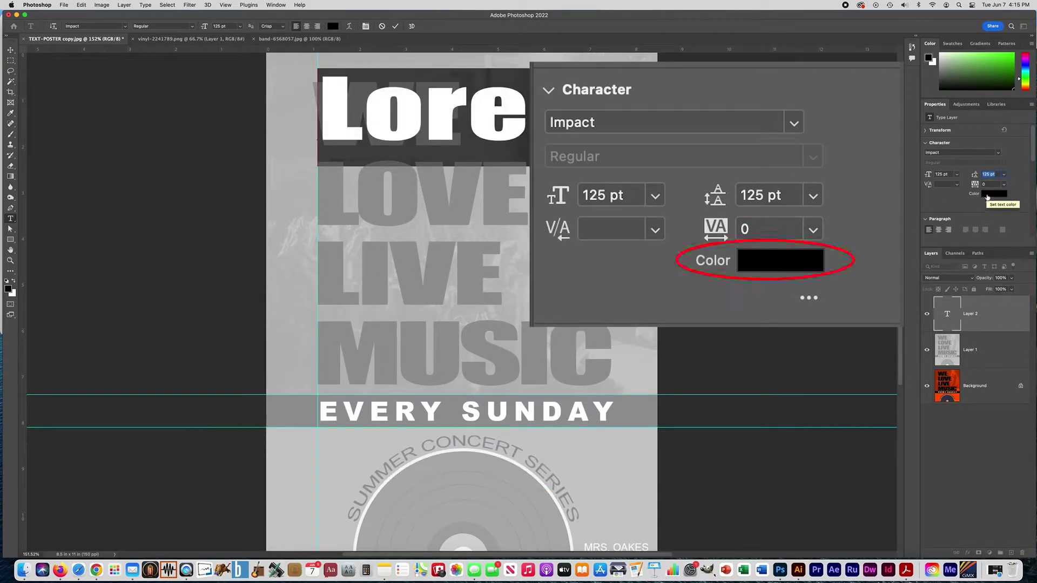
left_click(993, 194)
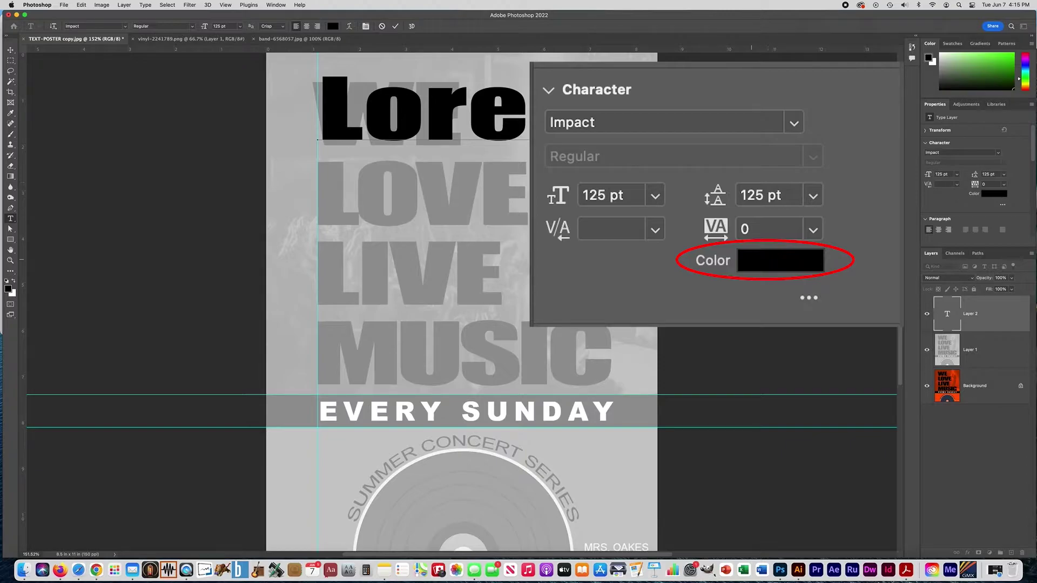
left_click(835, 154)
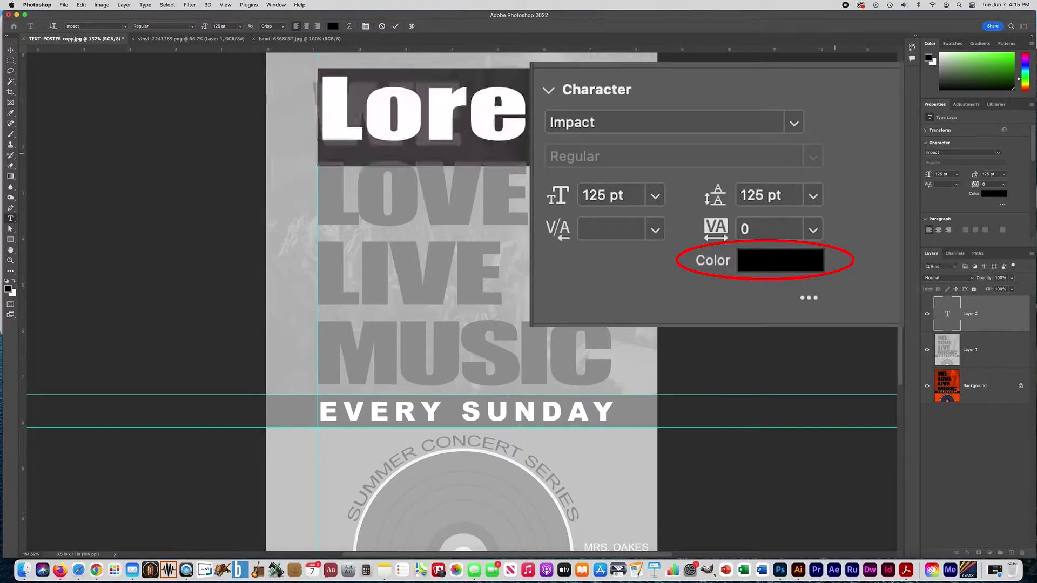
Try a horizontal scale of 100% on the placeholder text using the expanded character options
left_click(1003, 207)
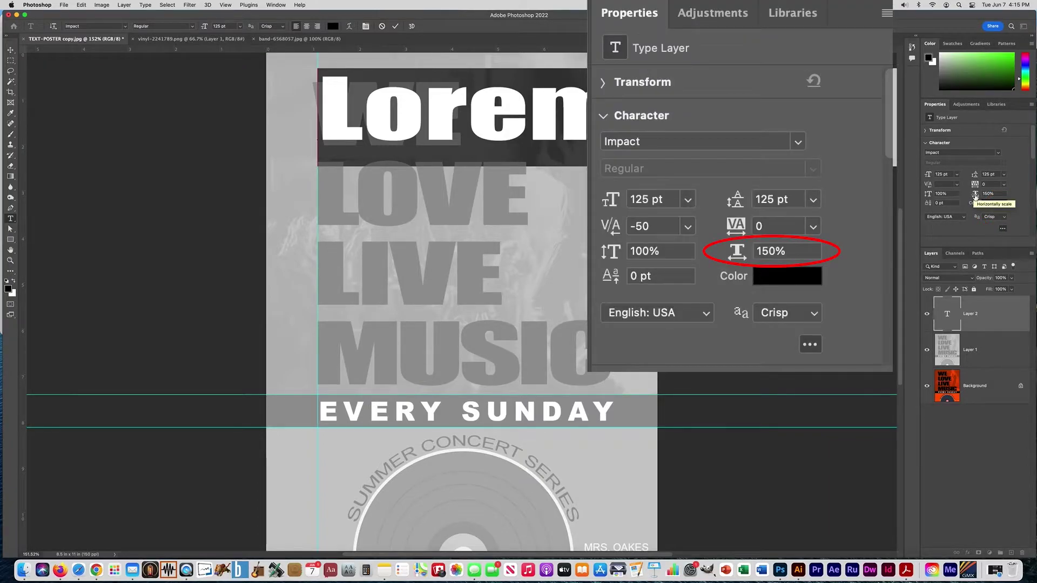
left_click(977, 196)
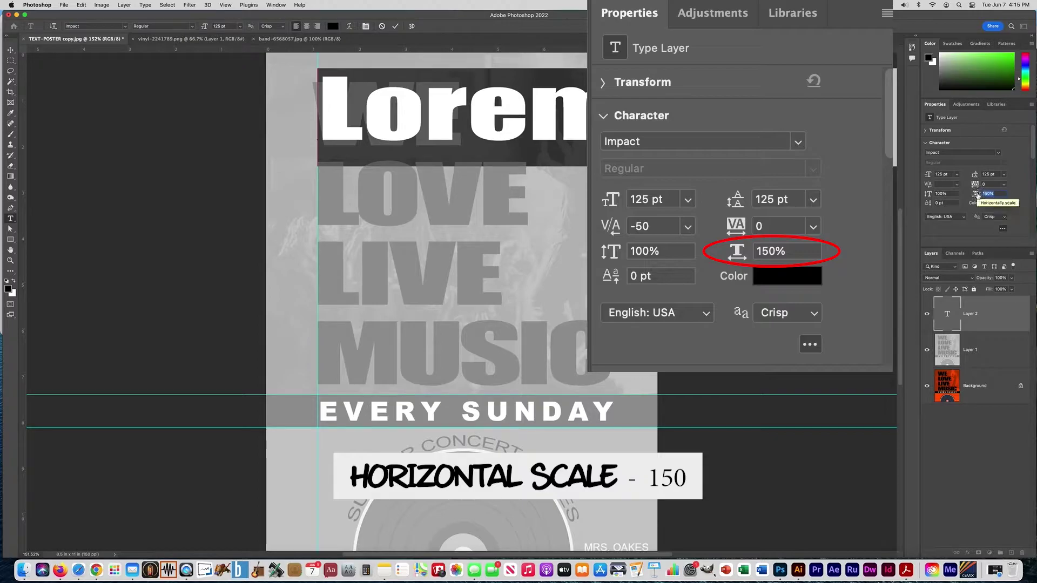
type("100")
key("Return")
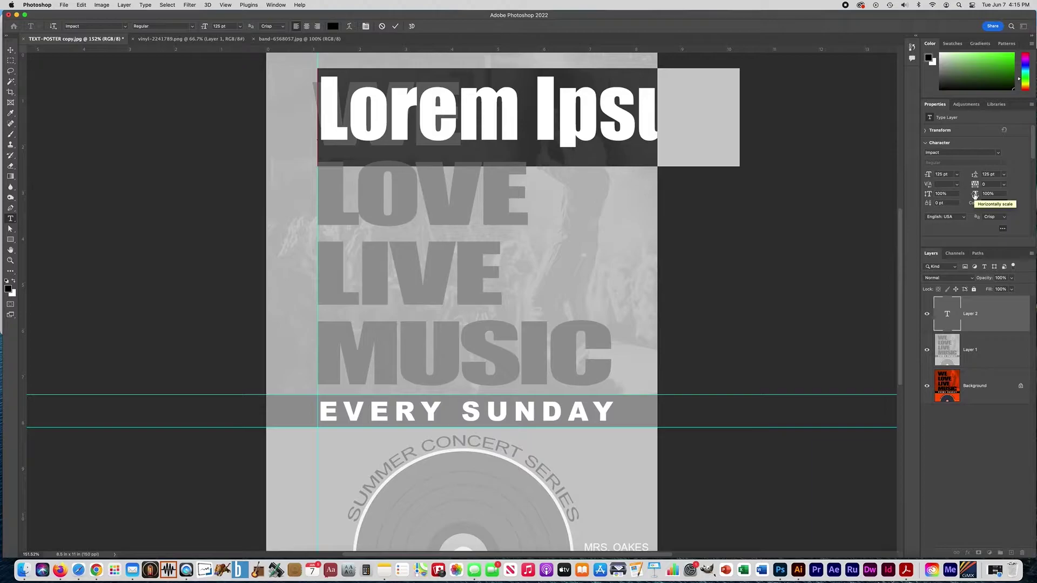
Set the placeholder text's horizontal scale to 150% and align the text left
left_click(977, 194)
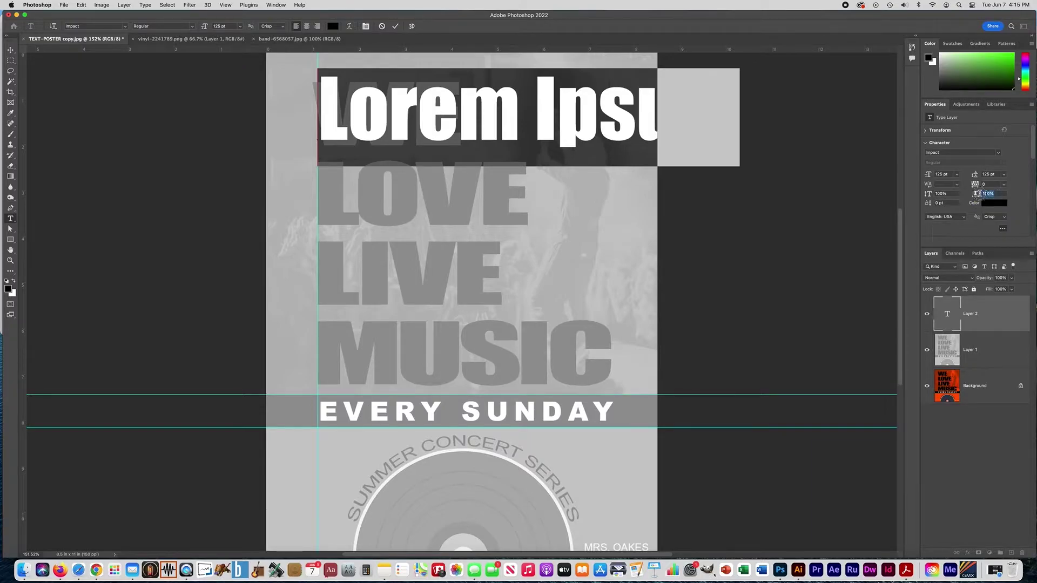
type("150")
key("Return")
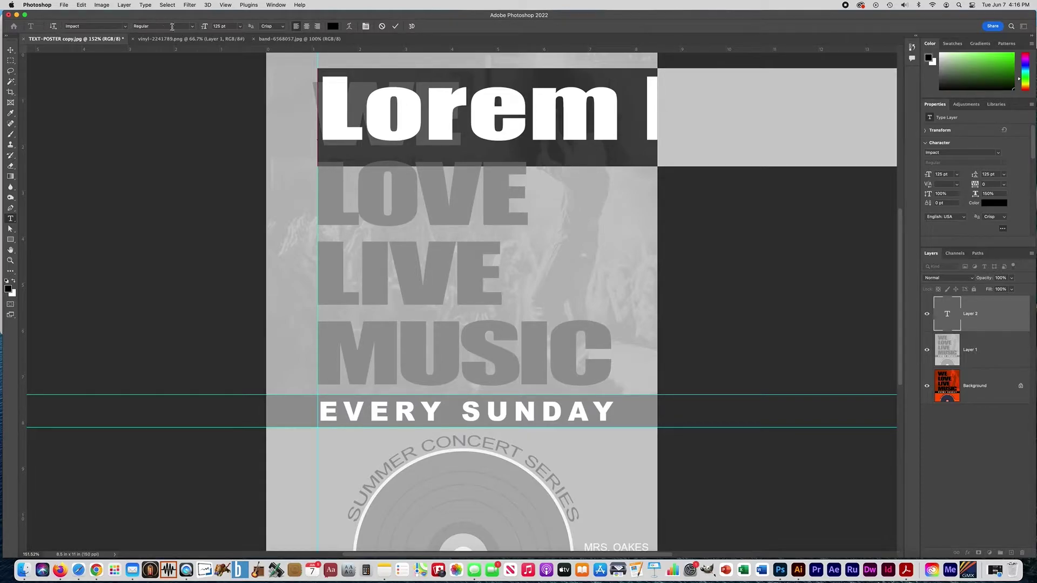
left_click(306, 26)
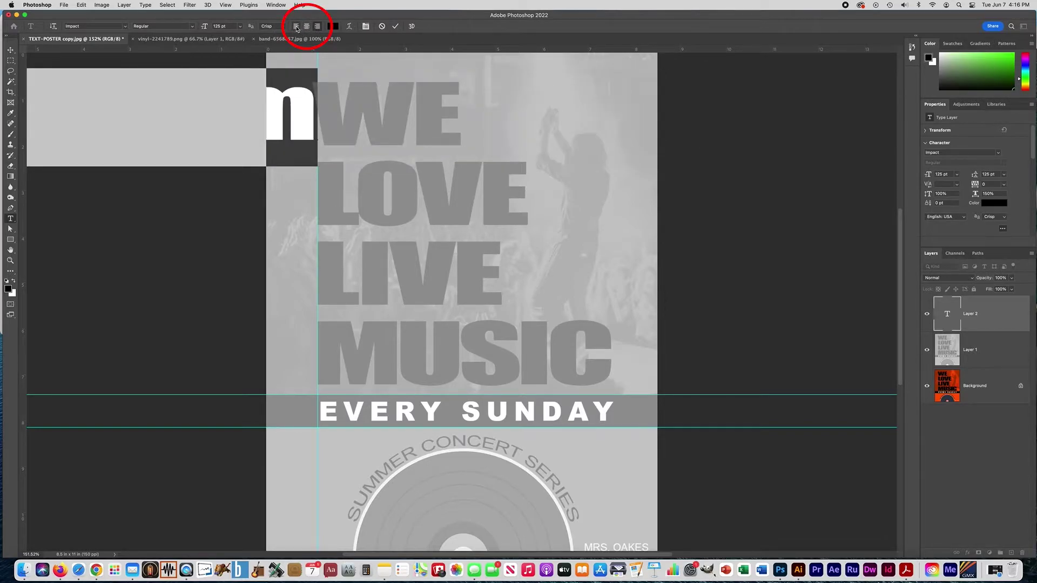
left_click(296, 26)
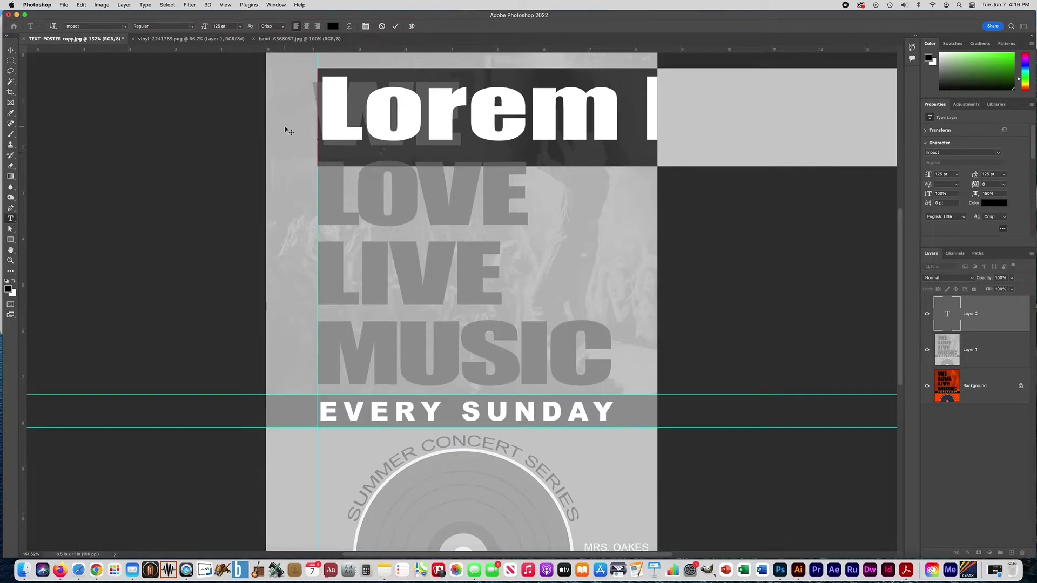
Replace the placeholder with WE, LOVE, LIVE and MUSIC, each word on its own line
left_click(333, 132)
key("super+a")
type("WE")
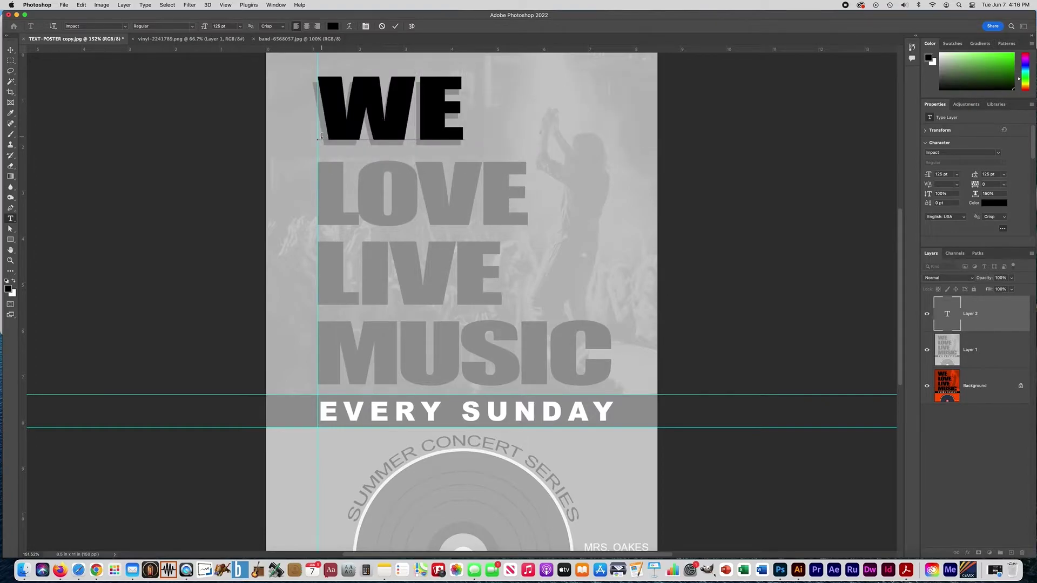
key("Return")
type("LOVE")
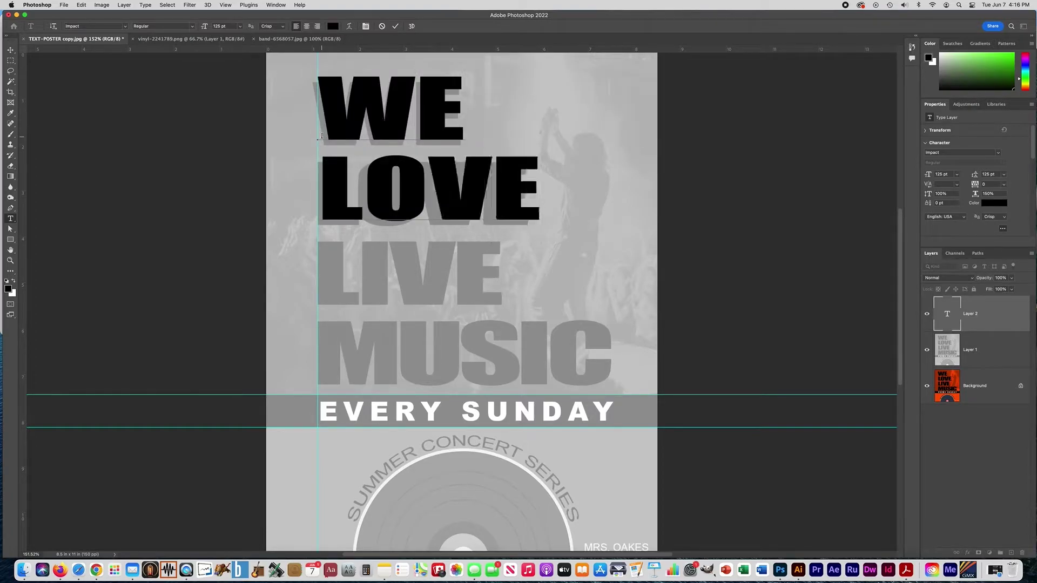
key("Return")
type("LIVE")
key("Return")
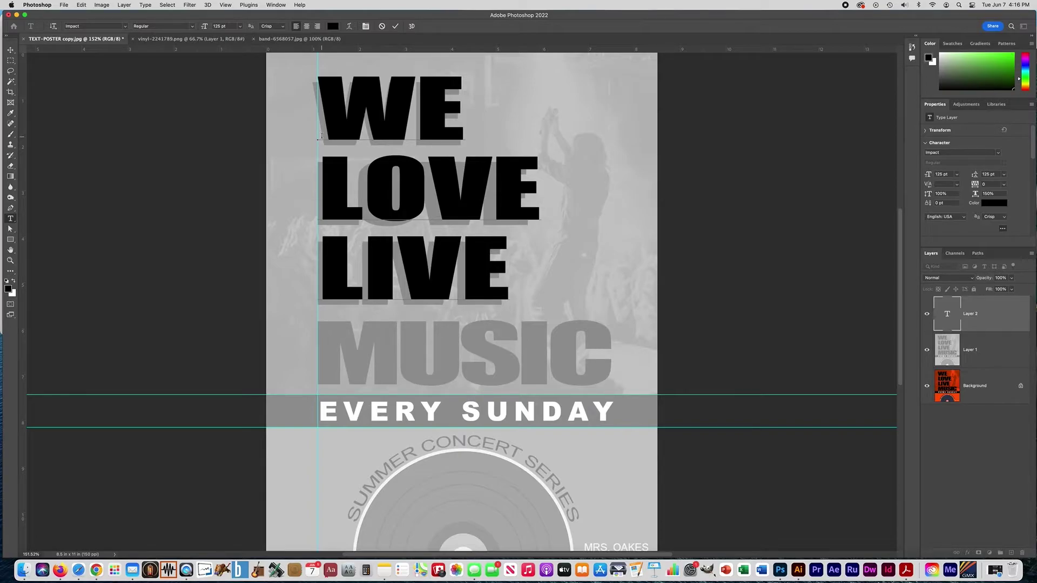
type("MUSIC")
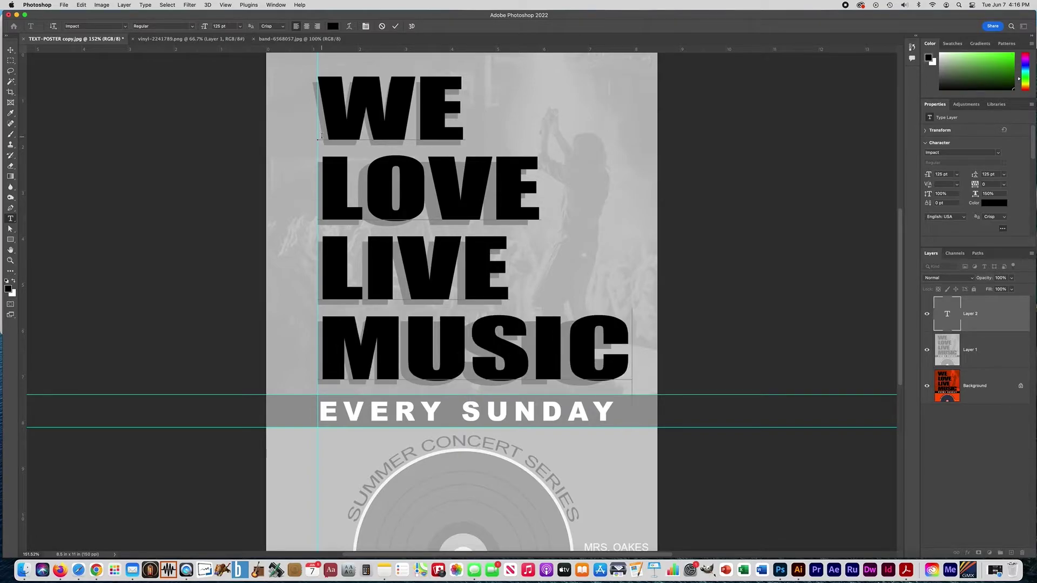
Move the four-line headline slightly so it lines up with the grey template lettering at the vertical guide
left_click(10, 50)
left_click_drag(345, 191, 341, 195)
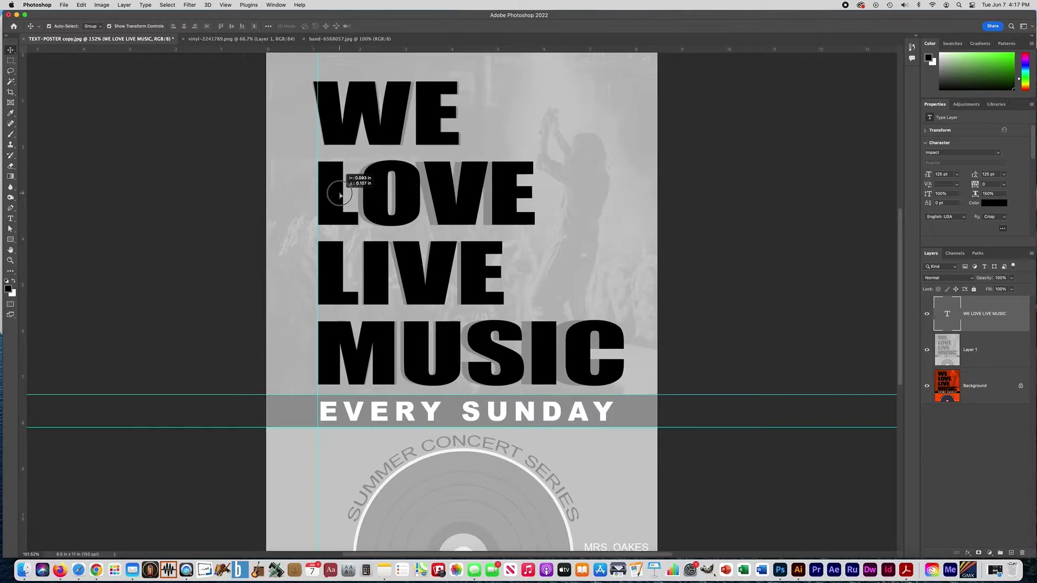
left_click_drag(340, 195, 340, 195)
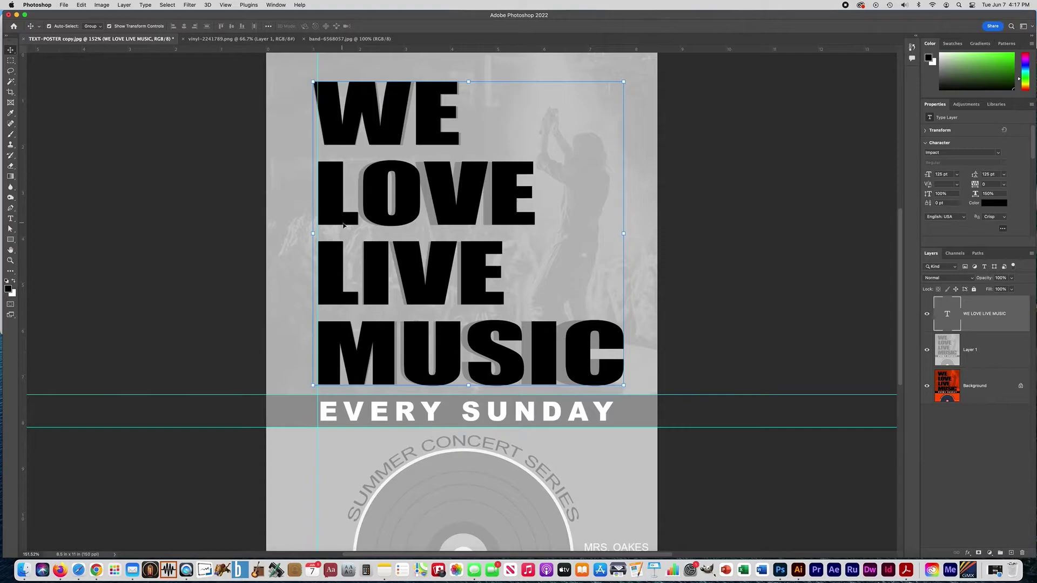
Tighten the kerning between L and O in the headline word LOVE to -50
left_click(10, 218)
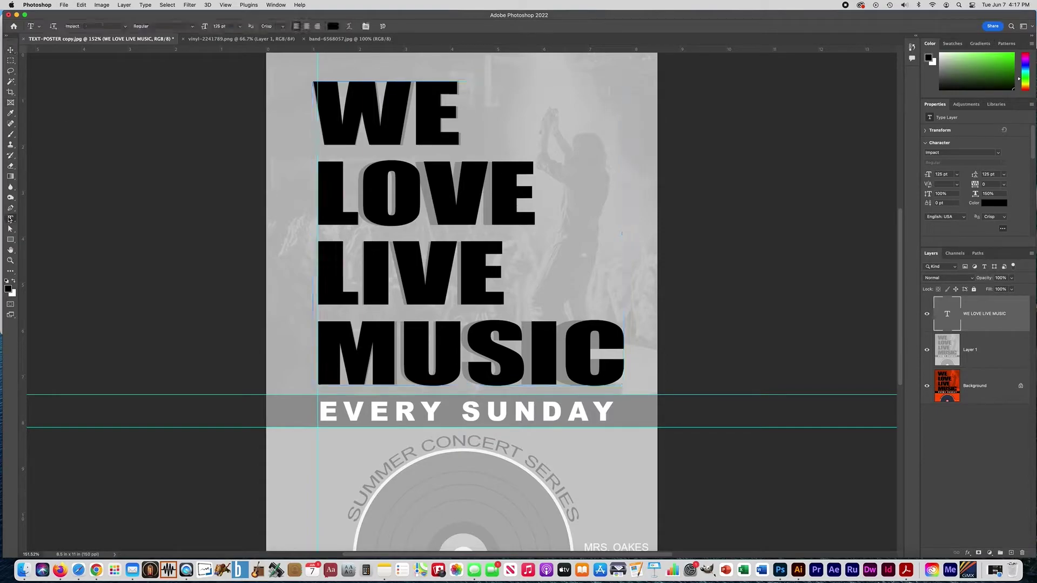
left_click(357, 217)
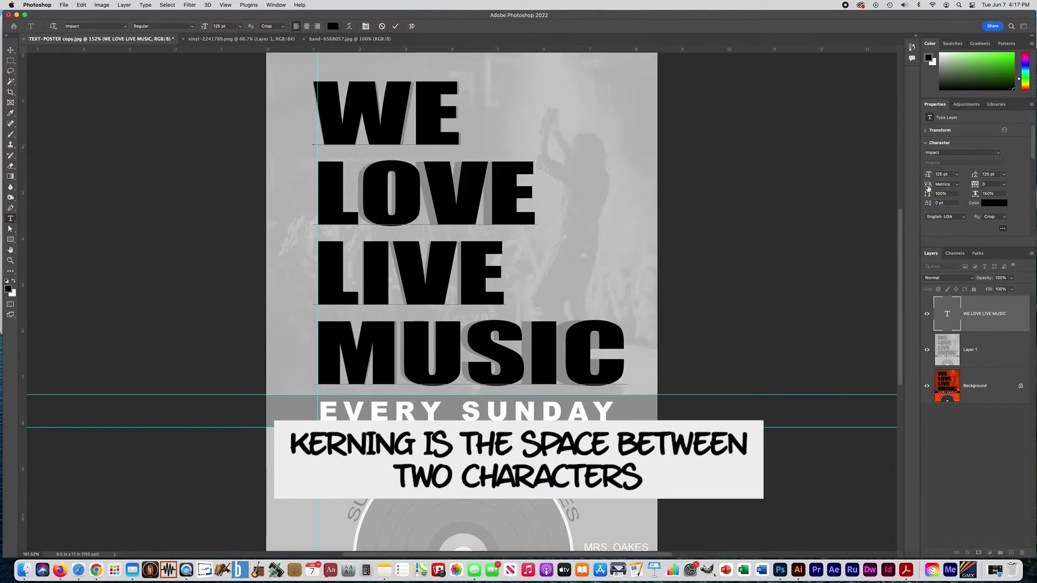
left_click(940, 185)
key("Down")
key("Down")
key("Down")
key("Down")
mouse_move(936, 187)
left_mouse_down()
mouse_move(948, 189)
mouse_move(927, 190)
left_mouse_up()
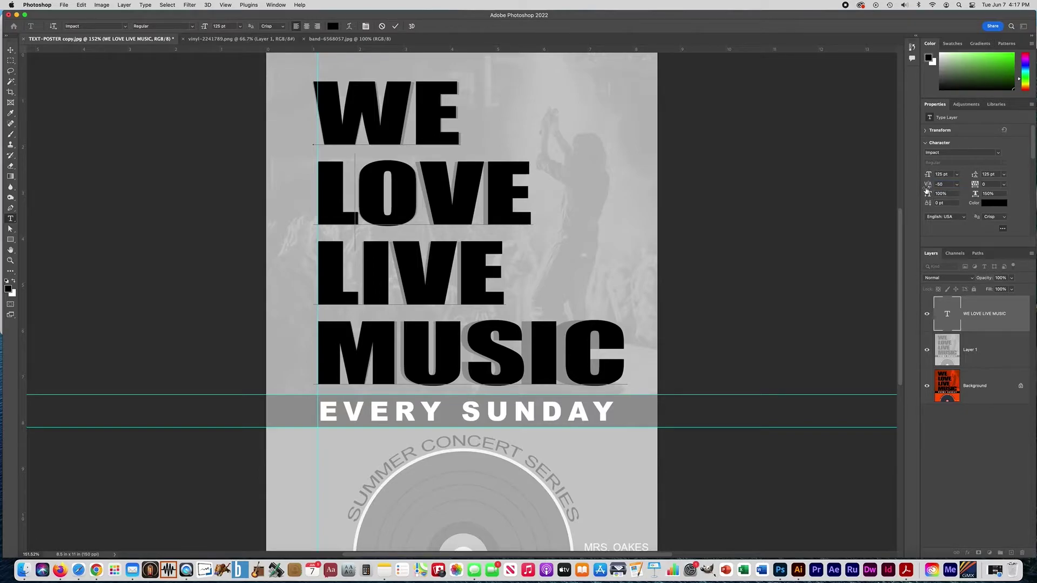
Tighten the kerning between O and V in LOVE, and set the kerning between V and E to -10
left_click(421, 222)
left_click_drag(930, 187, 928, 186)
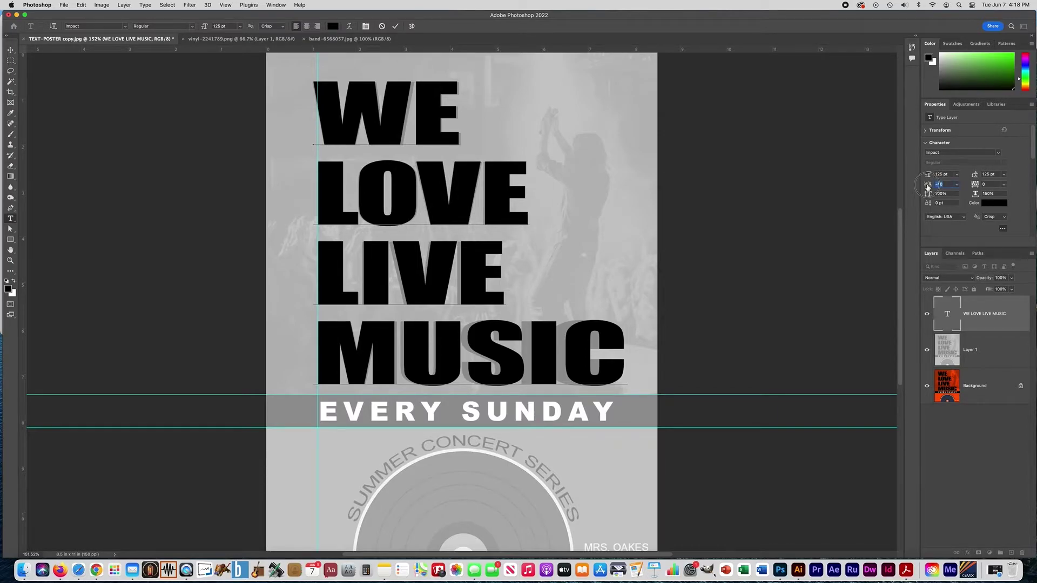
left_click(476, 223)
left_click_drag(930, 188, 929, 187)
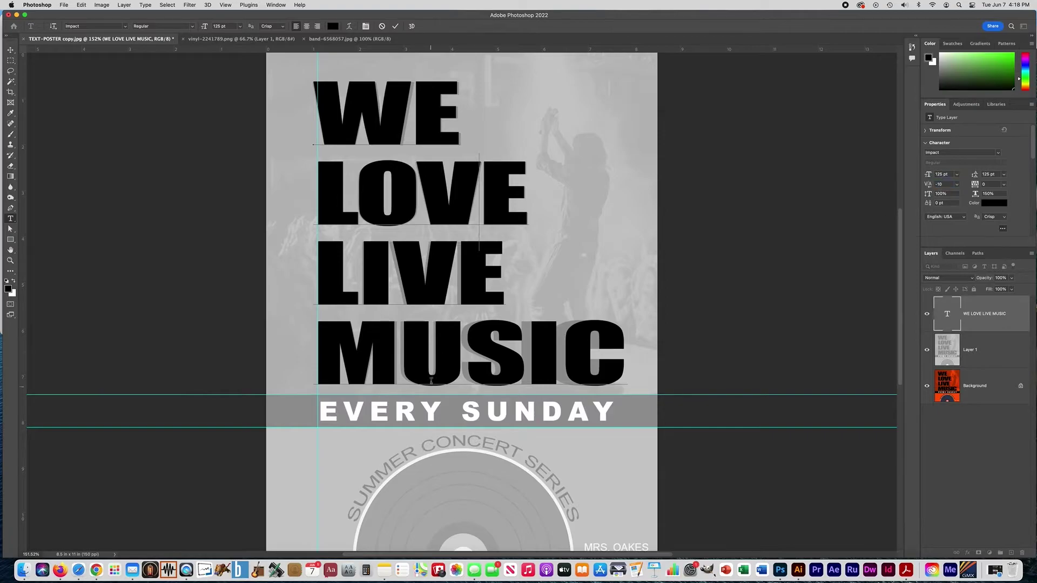
Adjust the letter pairs in LIVE, undoing the L and I change and tightening the kerning to match the grey template
left_click(361, 298)
left_click_drag(927, 185, 930, 187)
key("super+z")
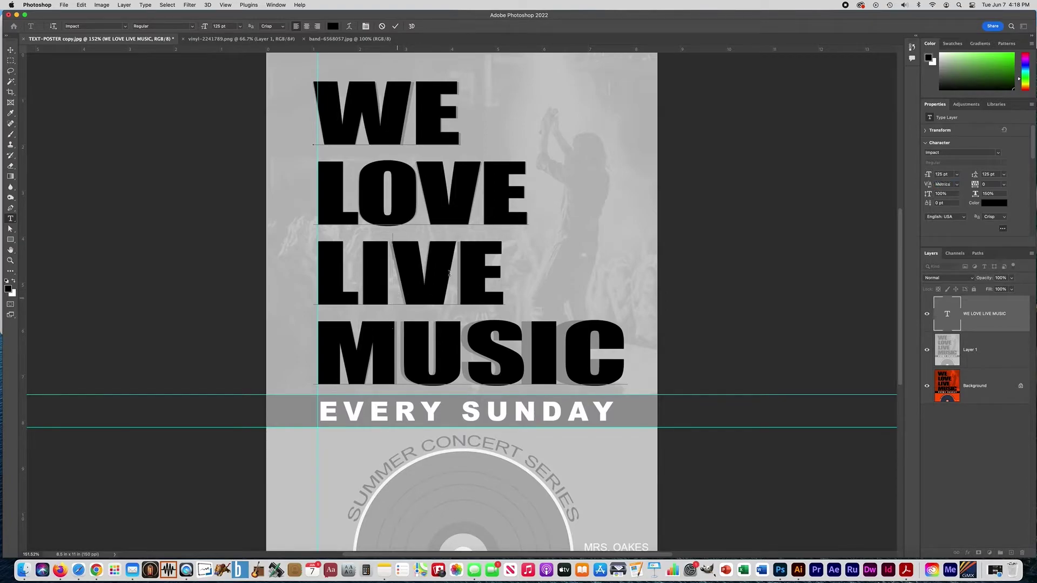
left_click_drag(929, 188, 931, 188)
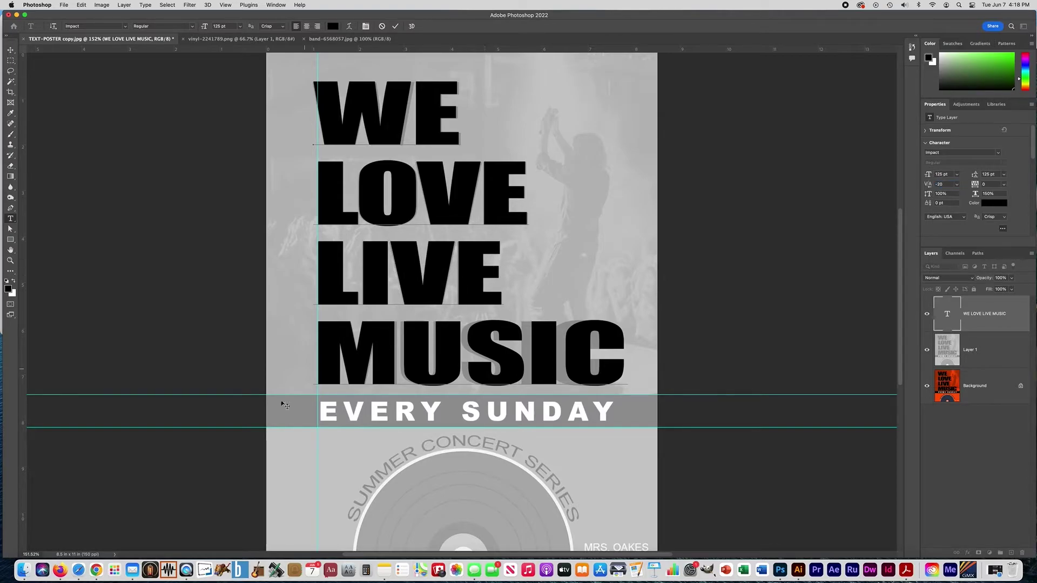
Kern MUSIC to fit the template, with -40 for M and U, -40 for U and S, and tighter S-I and I-C pairs
key("super+z")
left_click_drag(930, 187, 929, 188)
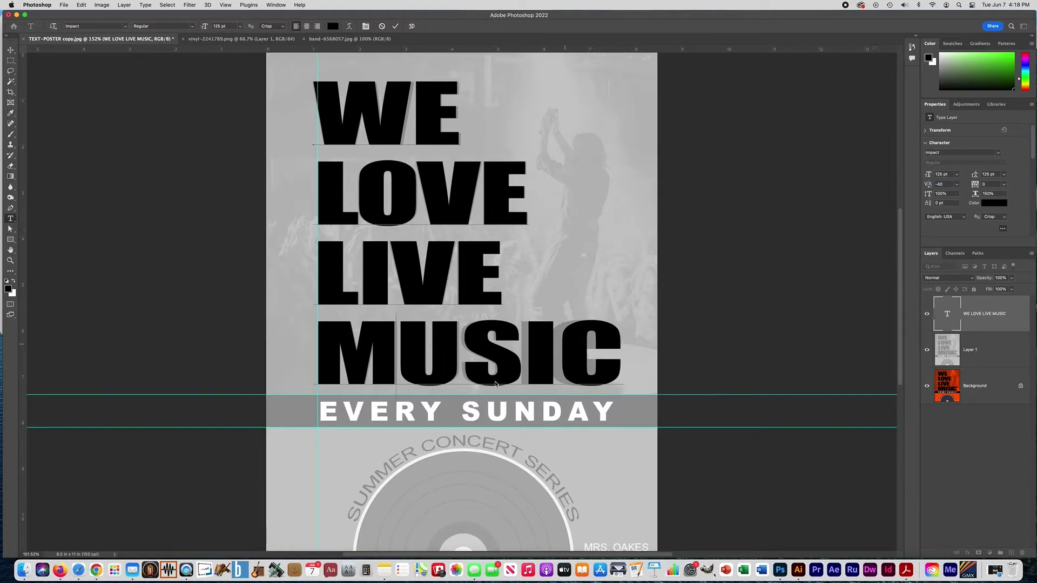
left_click(460, 380)
left_click_drag(928, 184, 923, 184)
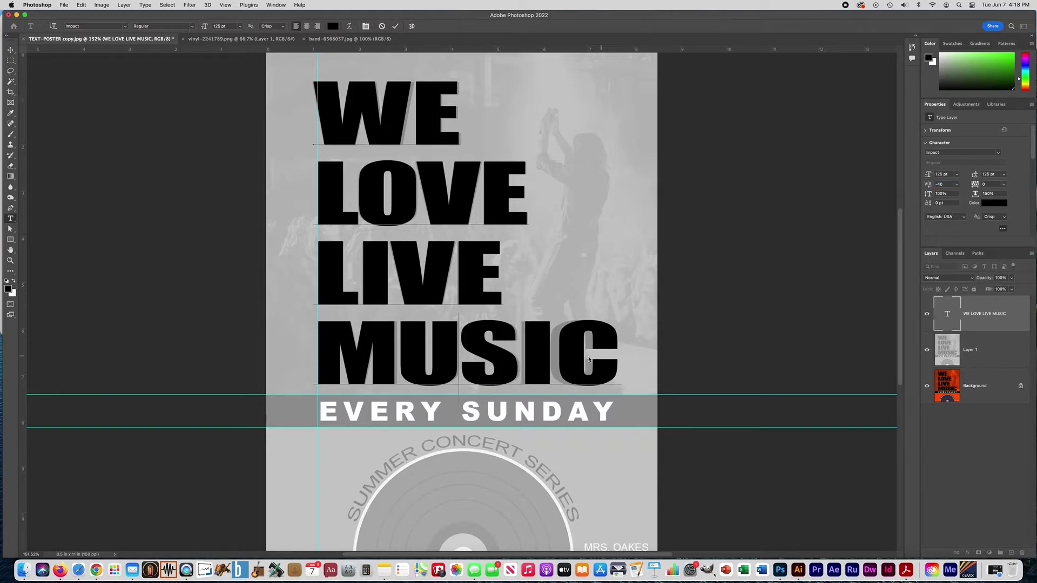
left_click(516, 378)
left_click_drag(929, 187, 924, 188)
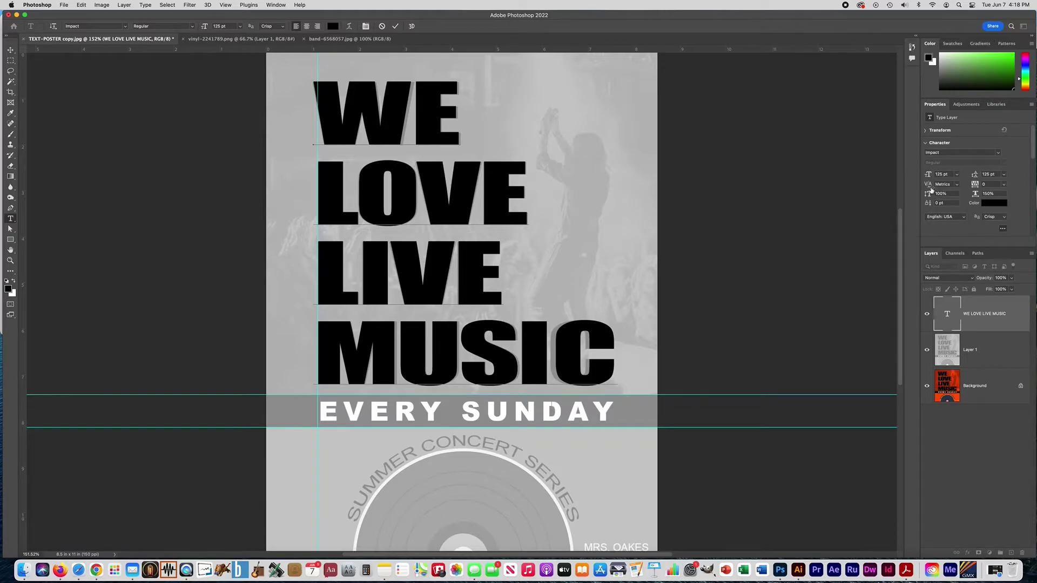
left_click_drag(929, 187, 927, 188)
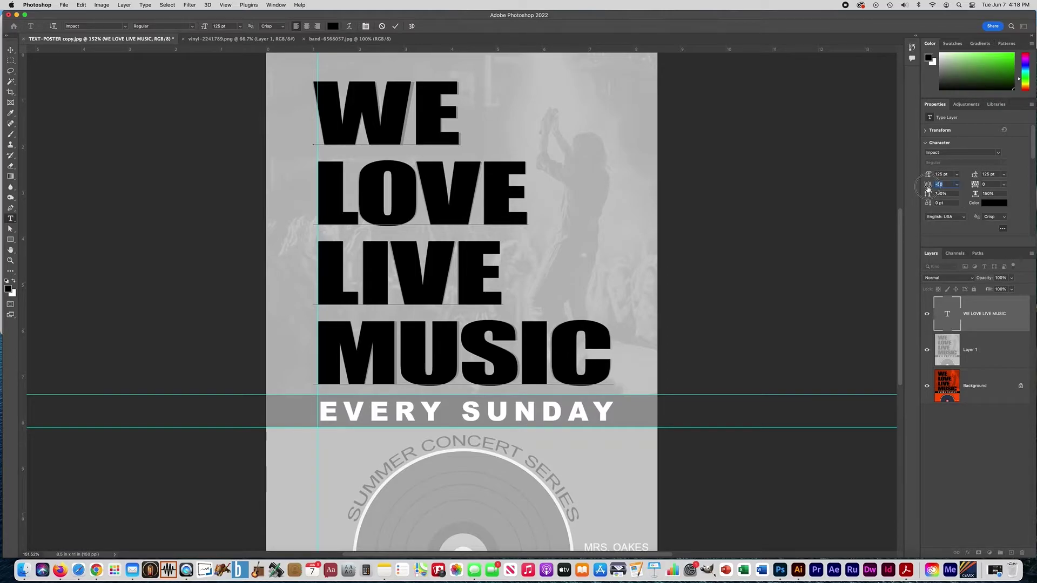
left_click(10, 50)
Open the Roy's Hickory Pit BBQ sign screenshot from the desktop and examine its letter spacing at 200%
left_click_drag(944, 17, 884, 17)
left_click_drag(994, 220, 535, 44)
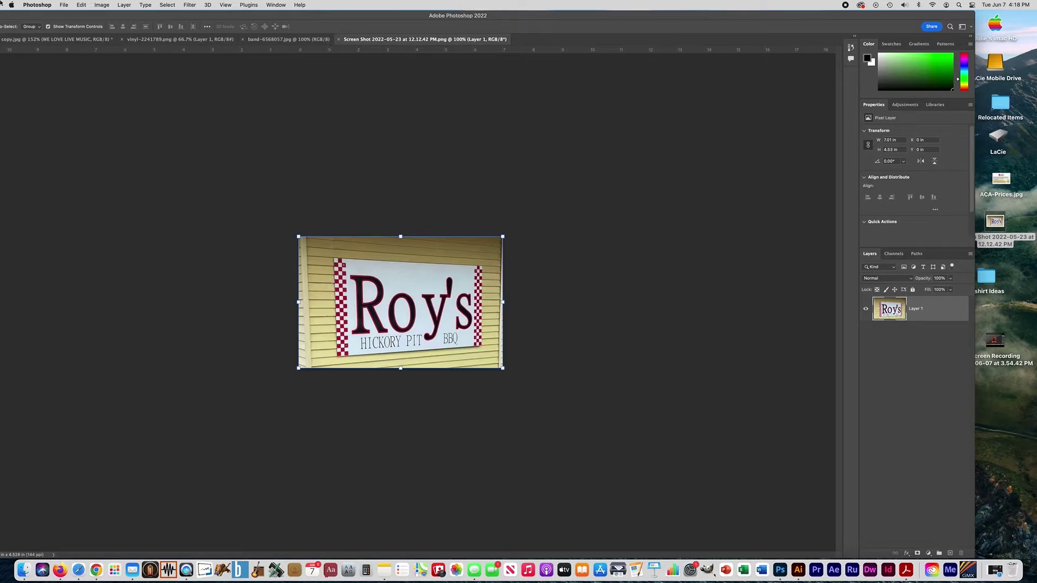
double_click(119, 16)
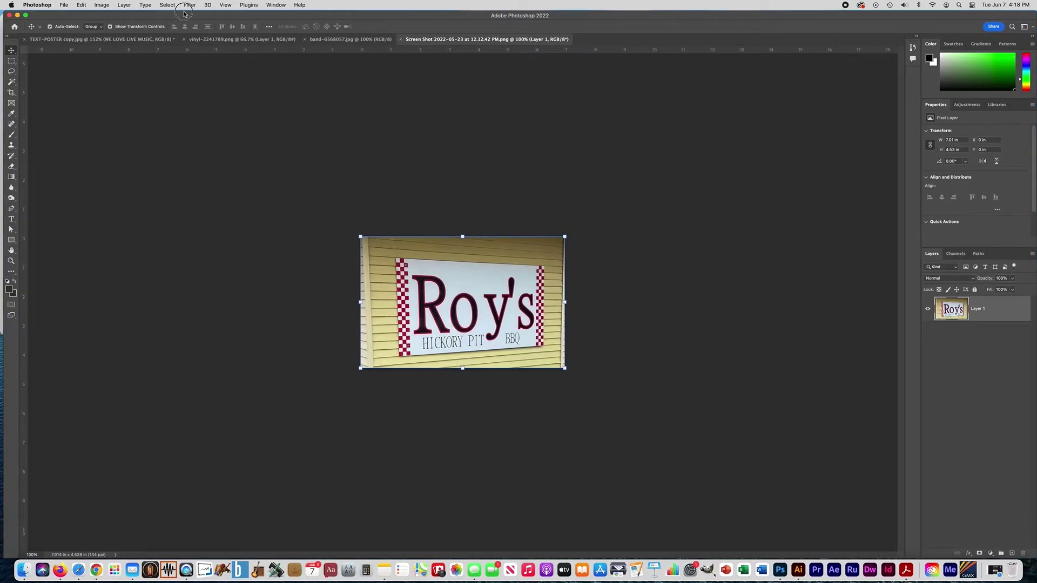
left_click(475, 332, "super")
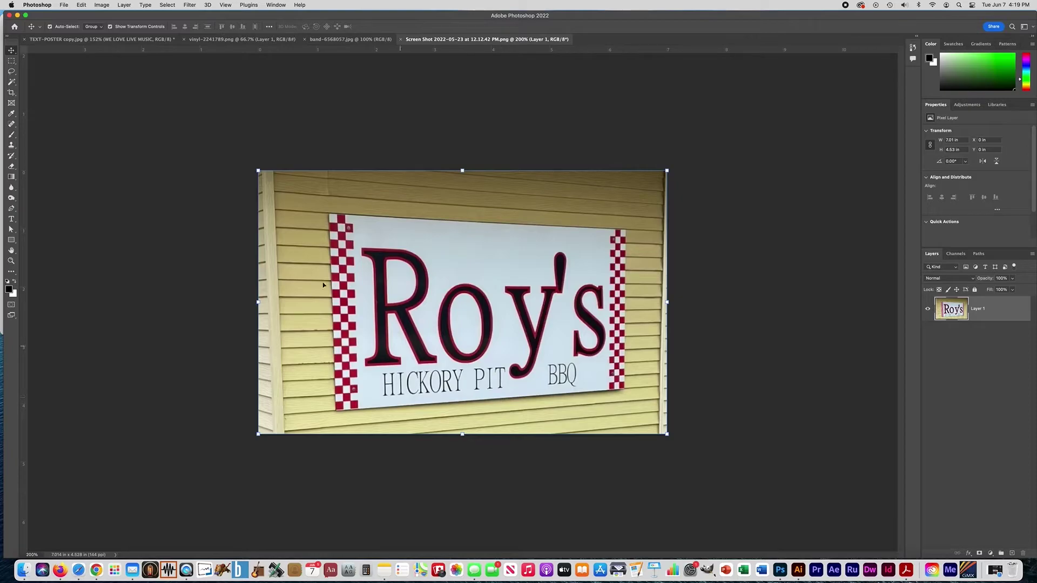
Return to the poster document and add the text EVERY SUNDAY from the vertical guide in the grey band under MUSIC
left_click(76, 40)
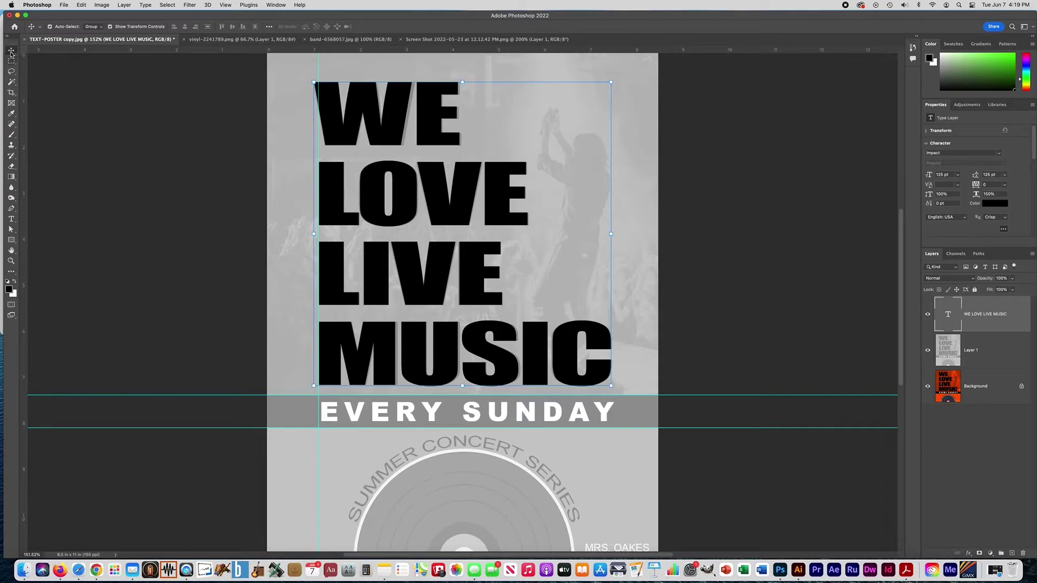
left_click(181, 122)
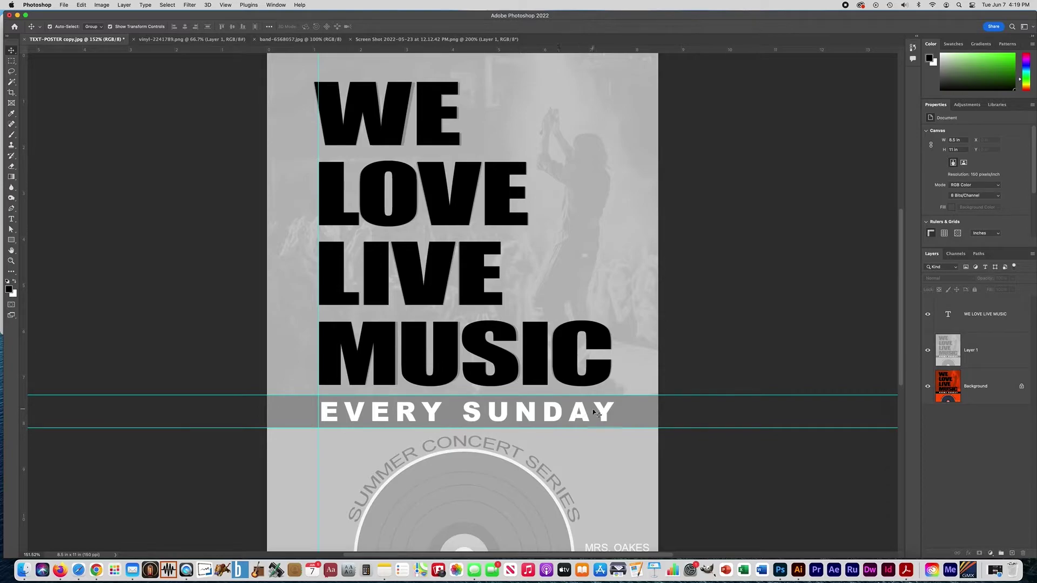
left_click(11, 219)
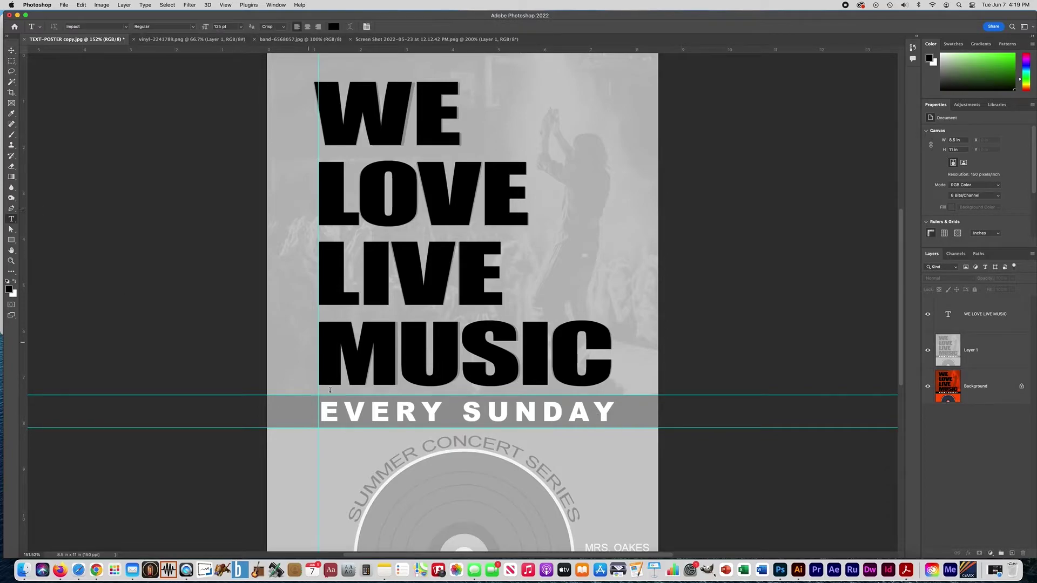
left_click(318, 422)
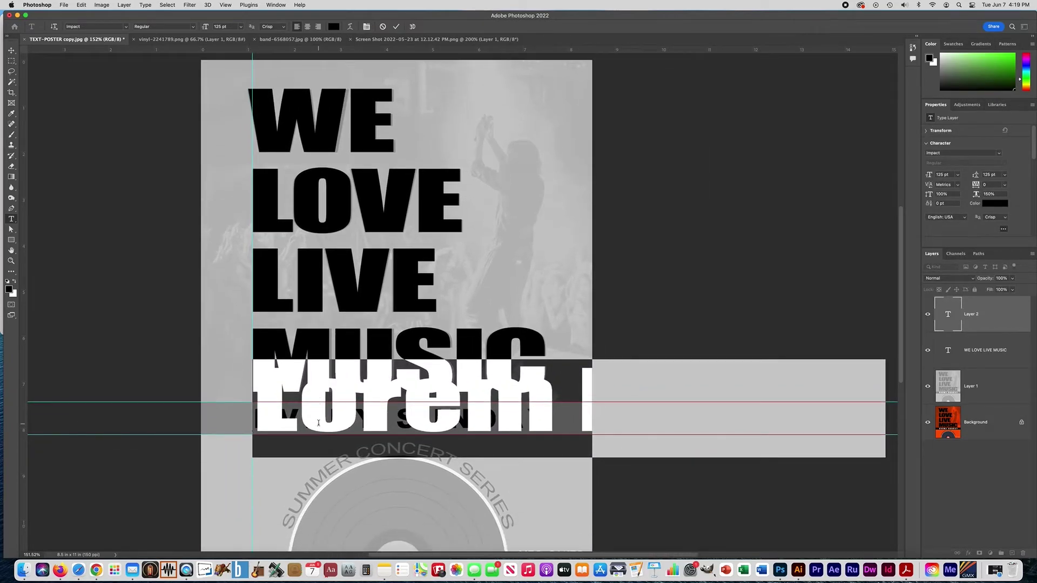
type("EV")
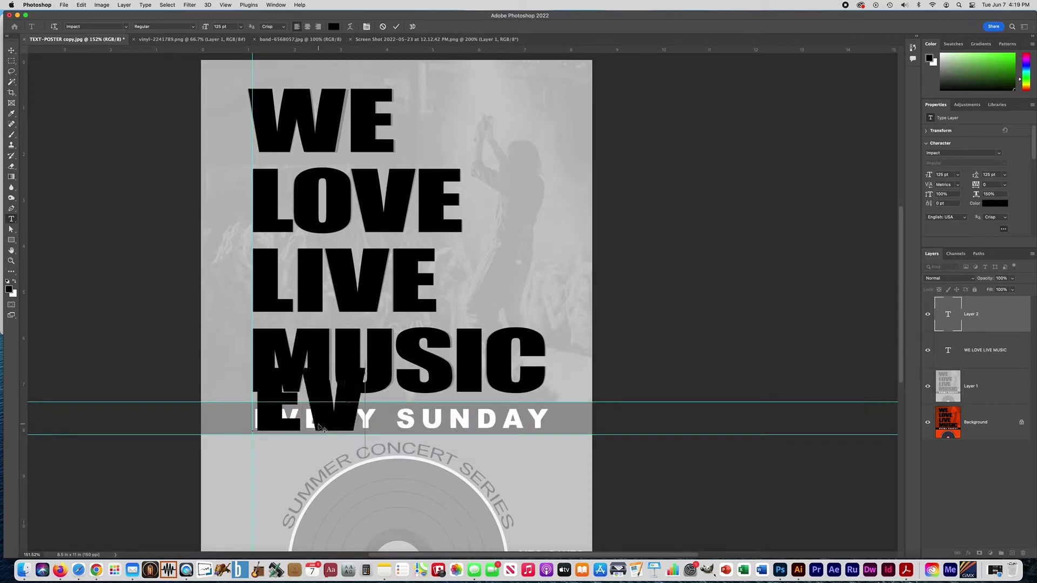
type("ERY SUNDA")
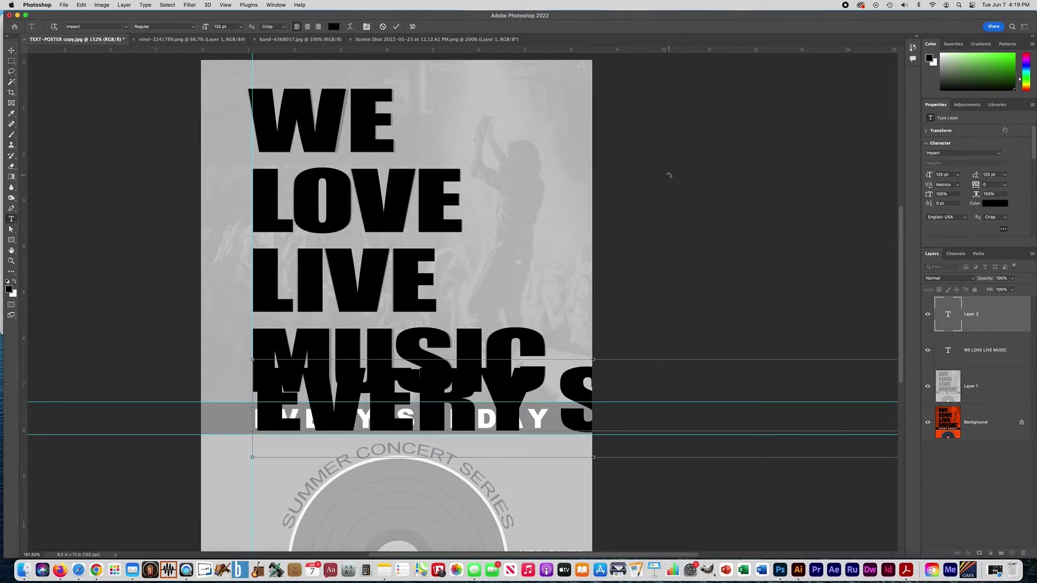
Set the whole EVERY SUNDAY line to 40 pt Arial Black, trying 50 pt first
key("super+a")
left_click(943, 174)
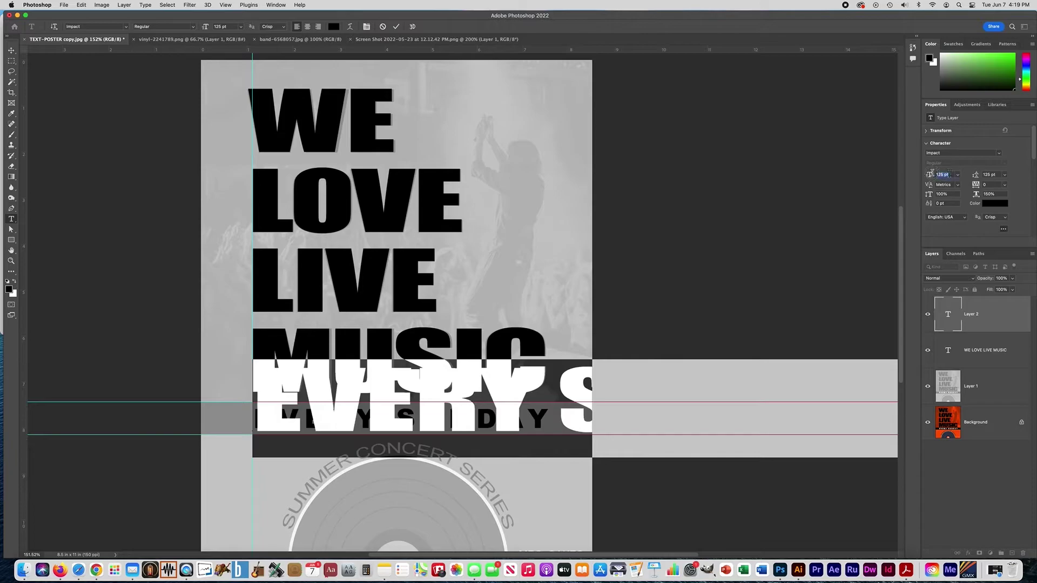
type("50")
key("Return")
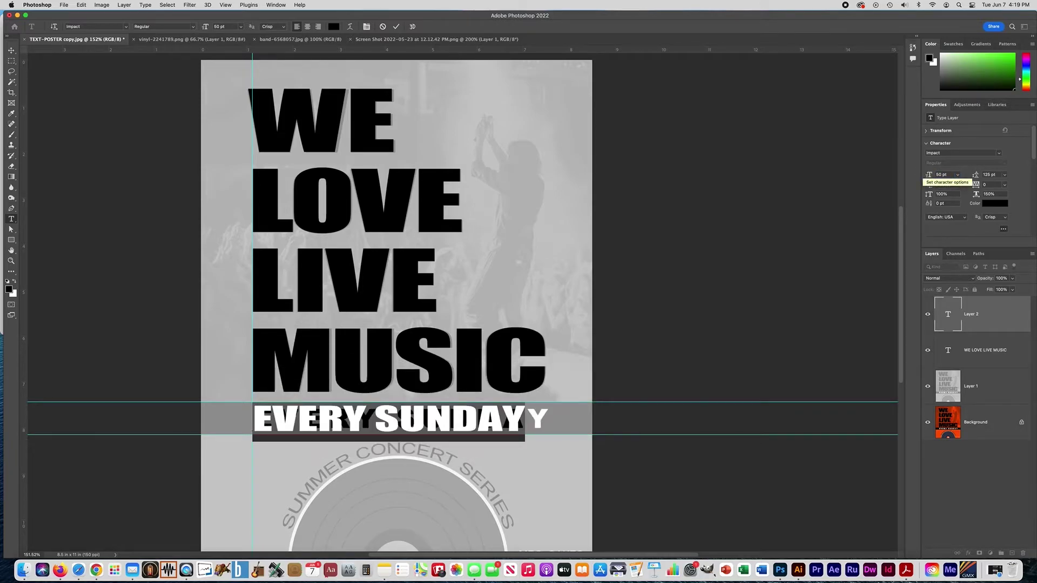
type("40")
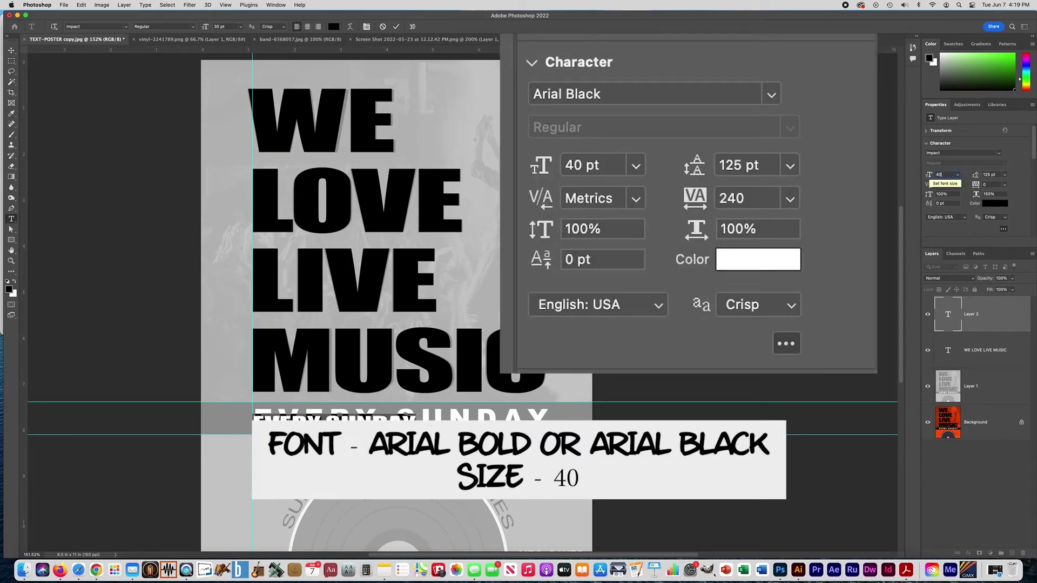
key("Return")
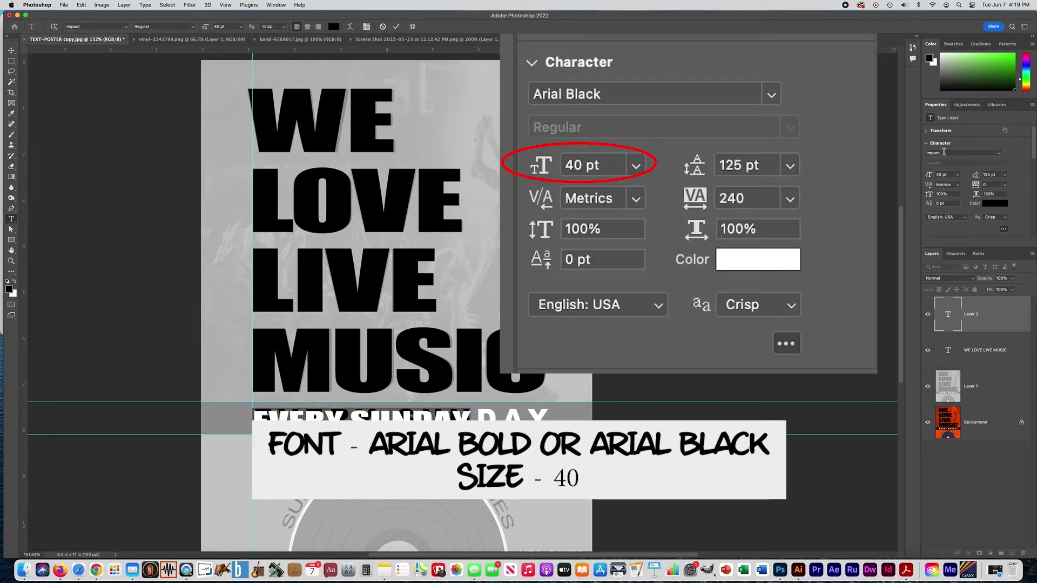
left_click(927, 152)
type("ARIAL")
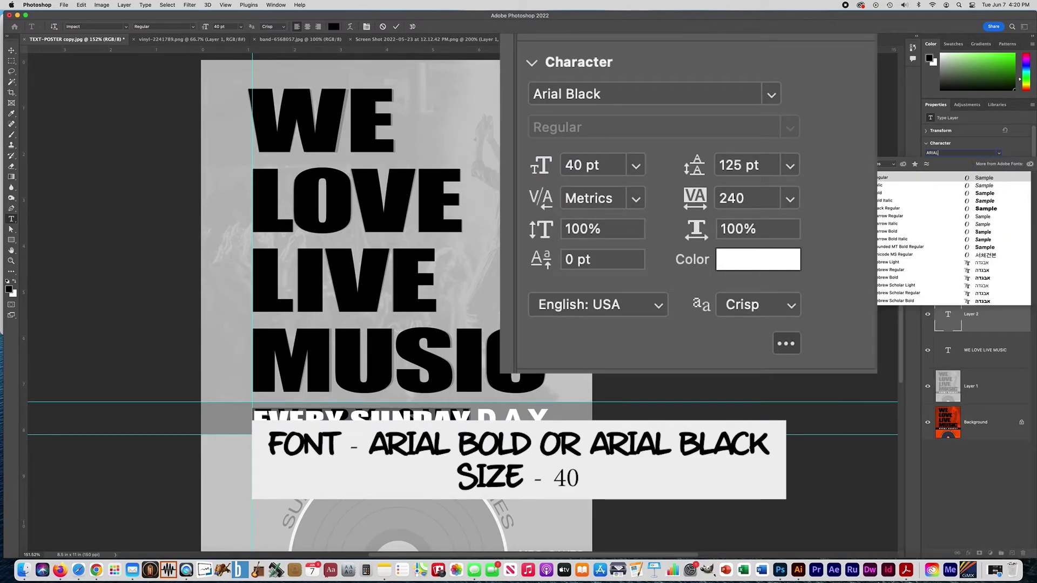
type(" BLACK")
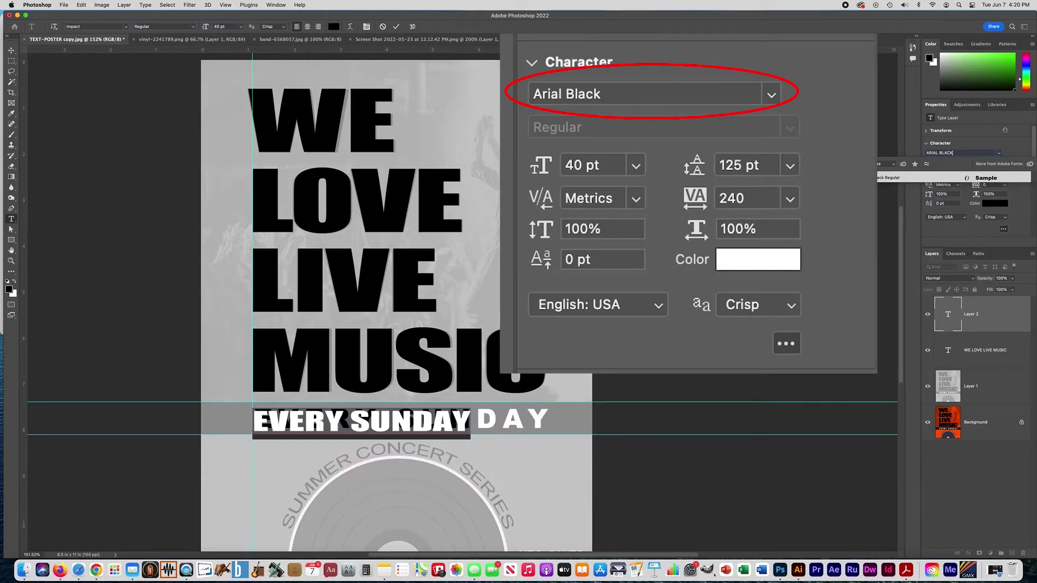
key("Return")
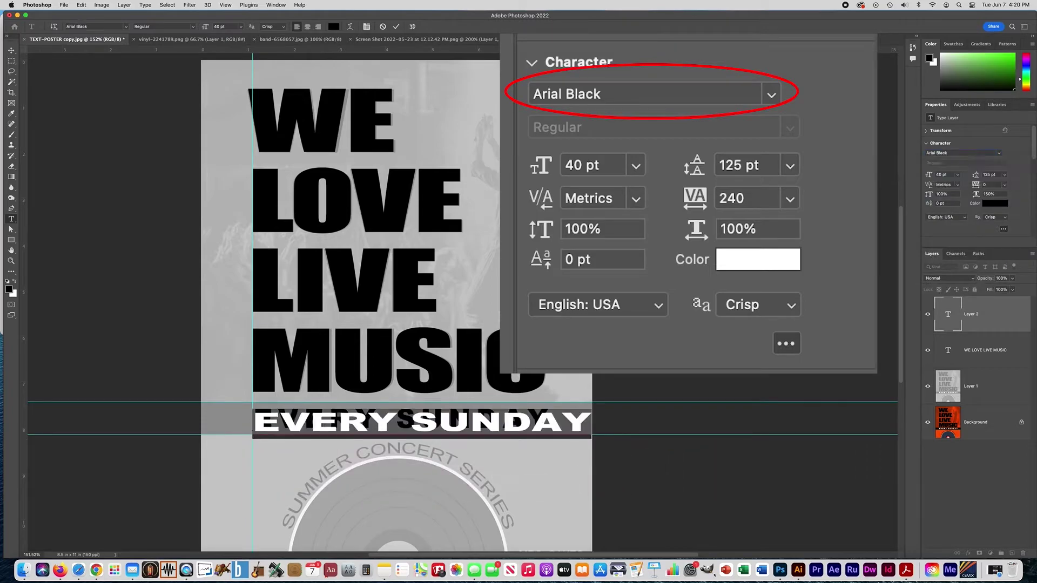
Set the EVERY SUNDAY line's horizontal scale to 100% and its tracking to 240
left_click(978, 194)
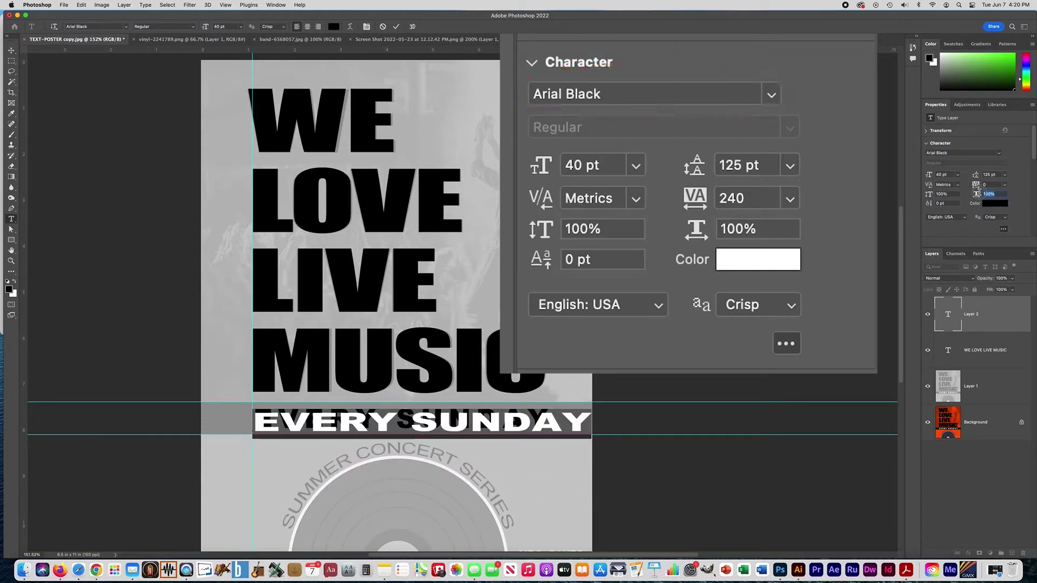
type("100")
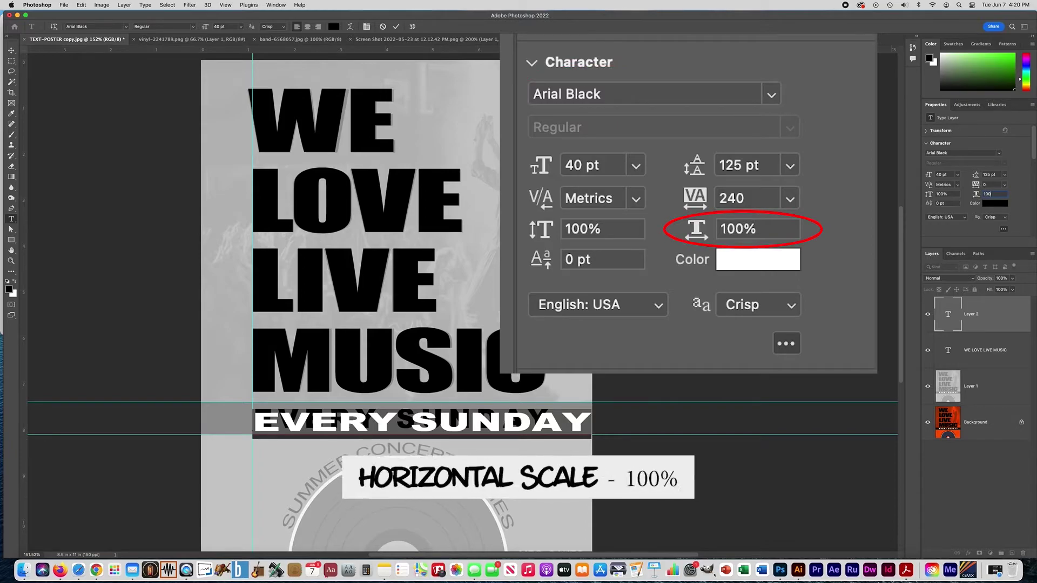
key("Return")
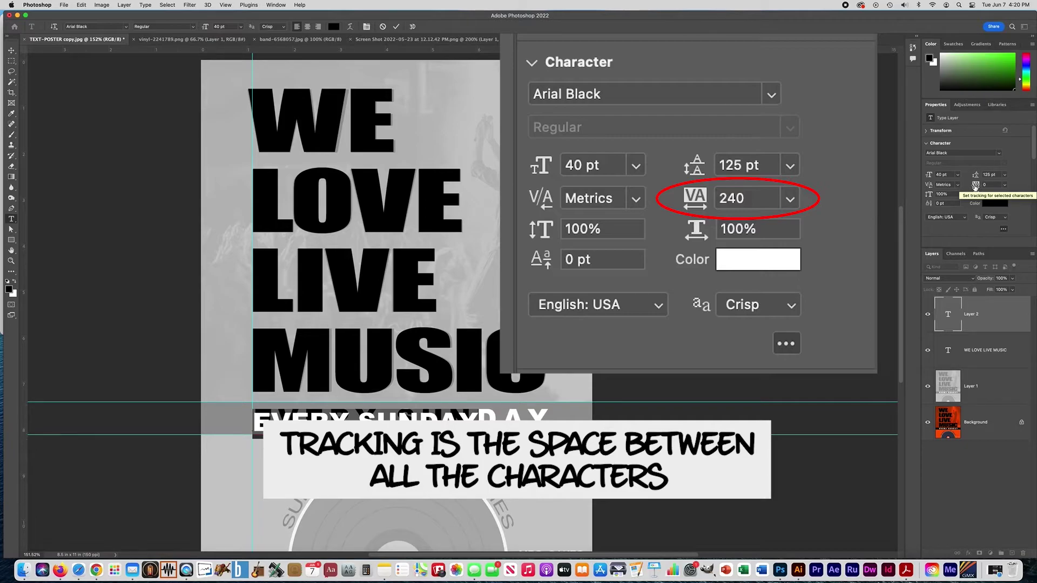
left_click(975, 186)
left_click_drag(975, 186, 980, 188)
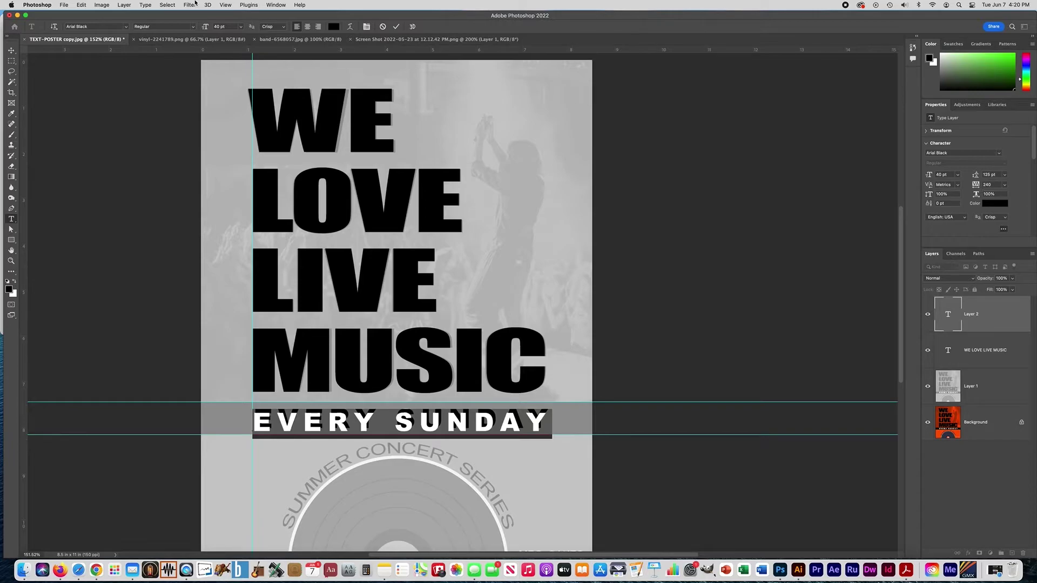
Move the EVERY SUNDAY line slightly onto the template lettering in the band and deselect it
left_click(11, 51)
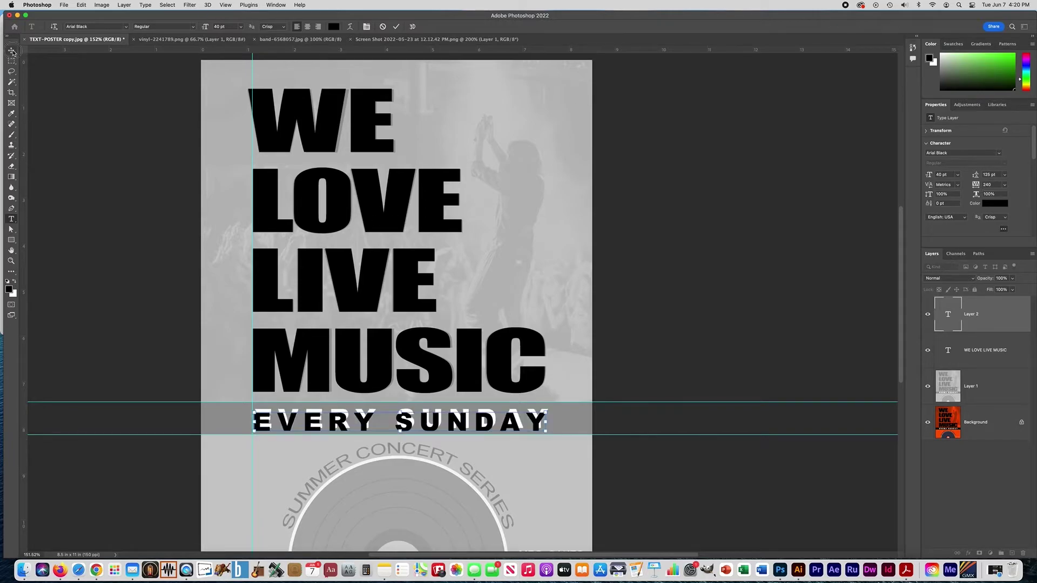
left_click_drag(314, 421, 316, 423)
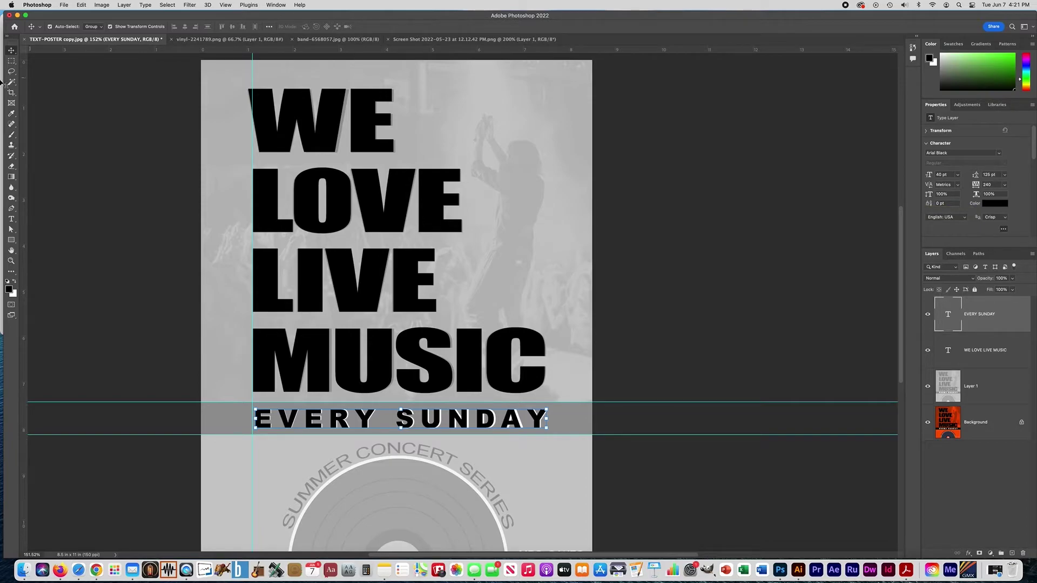
left_click(111, 182)
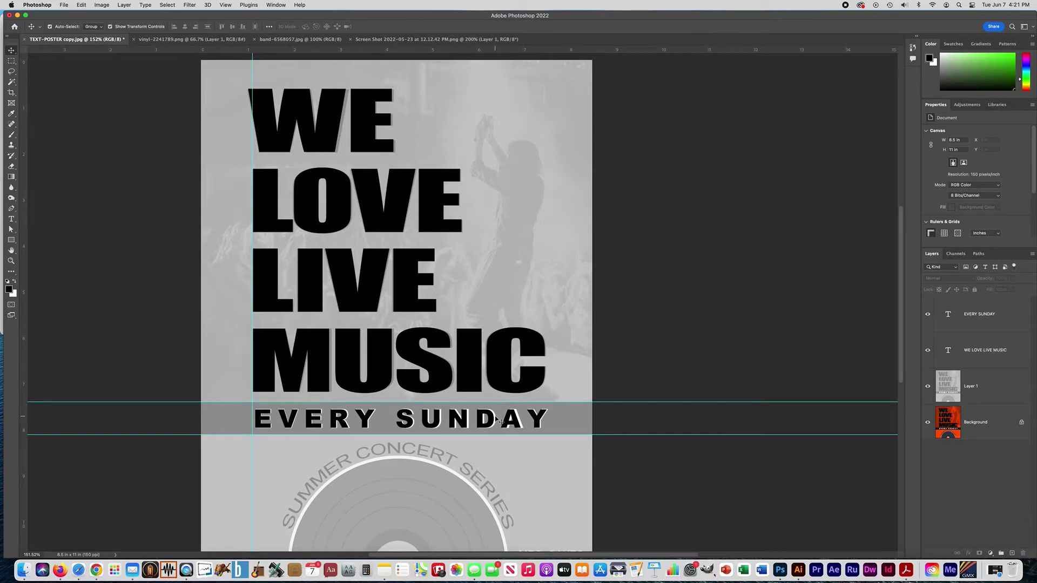
Change the text colour of the EVERY SUNDAY layer to white (#ffffff)
left_click(11, 220)
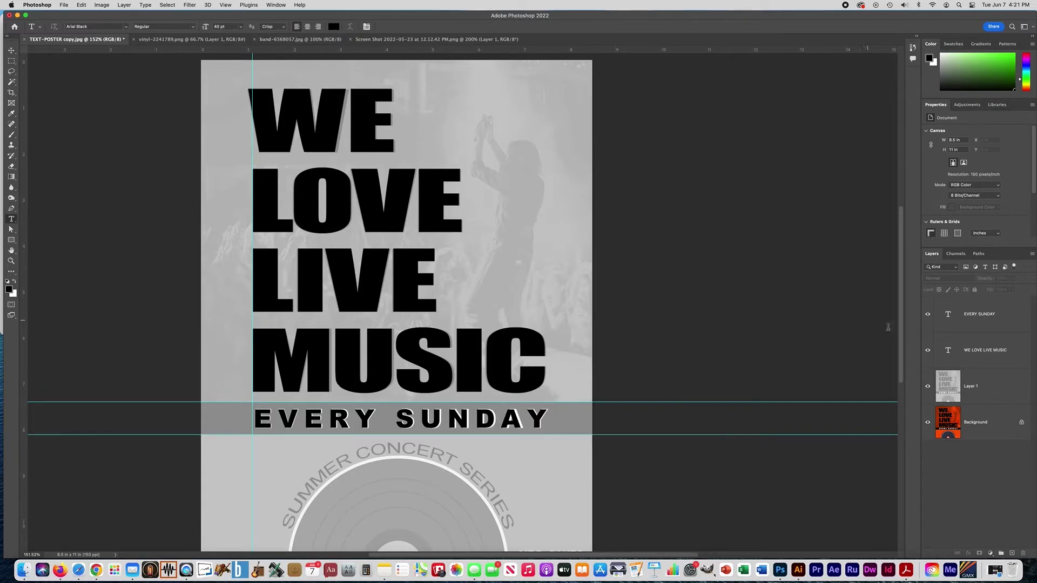
left_click(986, 353)
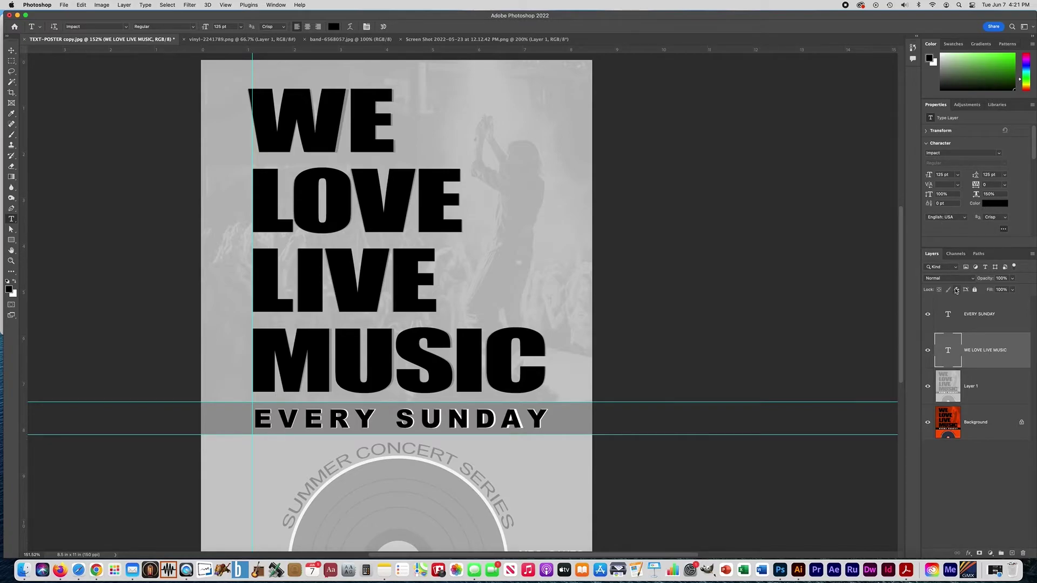
left_click(974, 322)
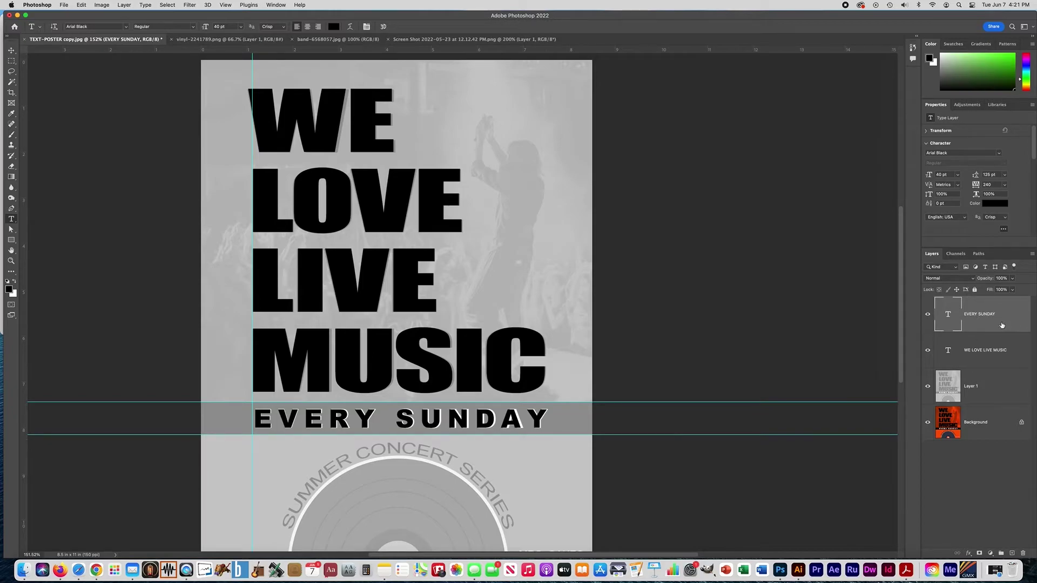
left_click(975, 314)
left_click(1000, 204)
left_click_drag(733, 178, 663, 150)
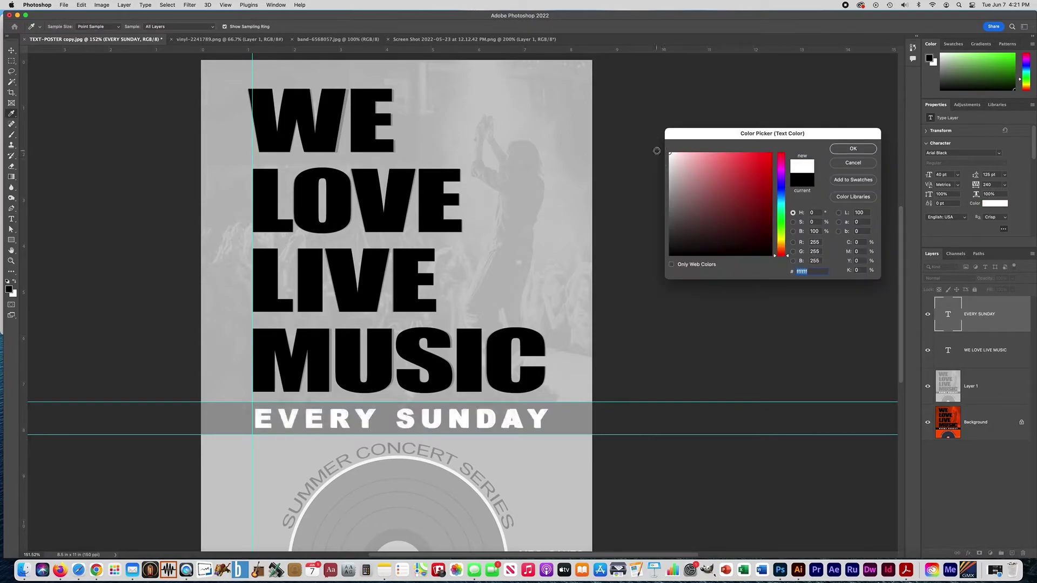
left_click(841, 151)
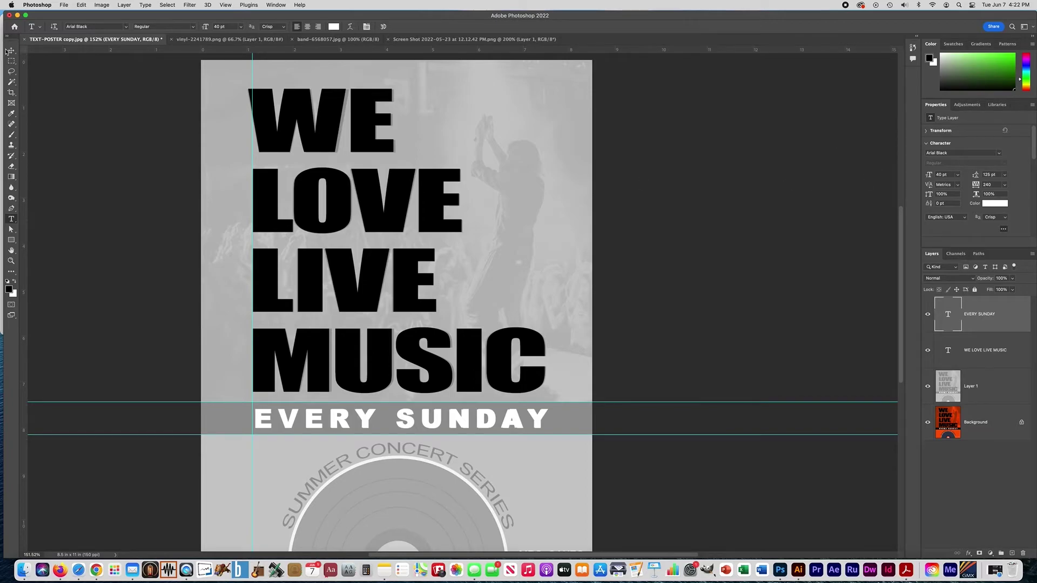
left_click(10, 52)
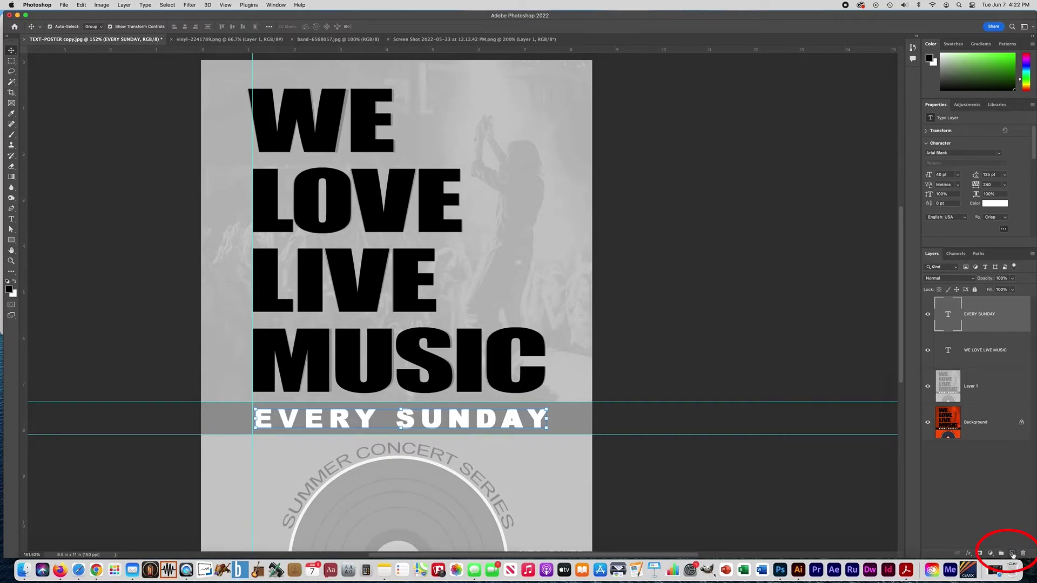
Create a new empty layer named BOX above the EVERY SUNDAY layer
scroll(1012, 555, "down", 1)
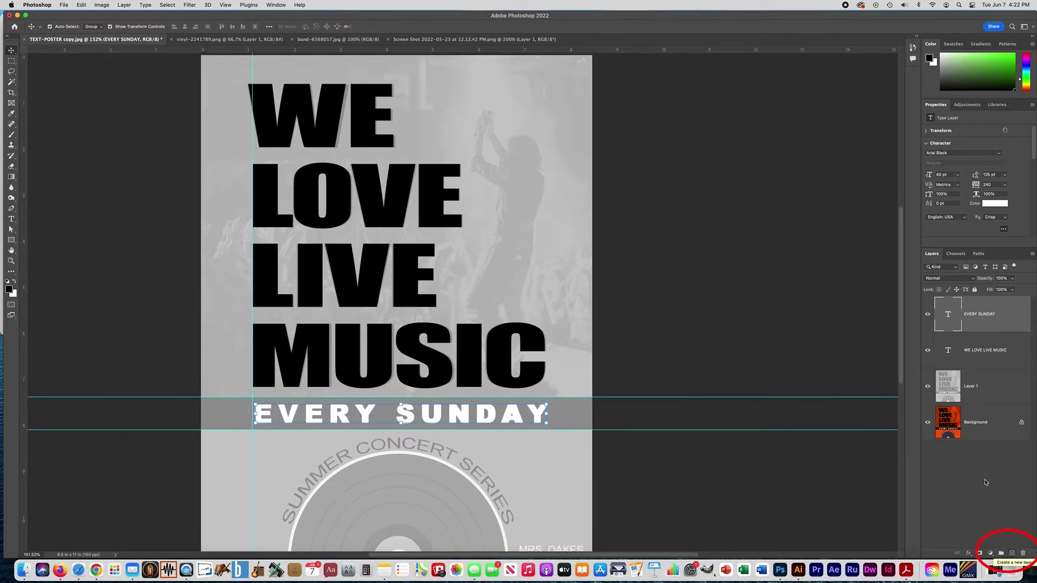
left_click(1033, 255)
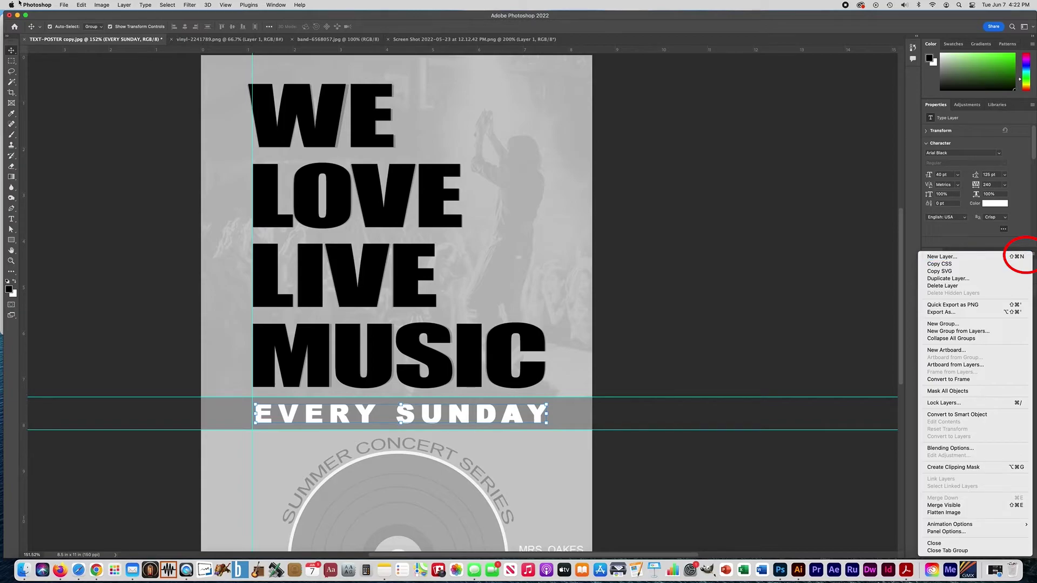
left_click(130, 7)
left_click(130, 6)
mouse_move(135, 15)
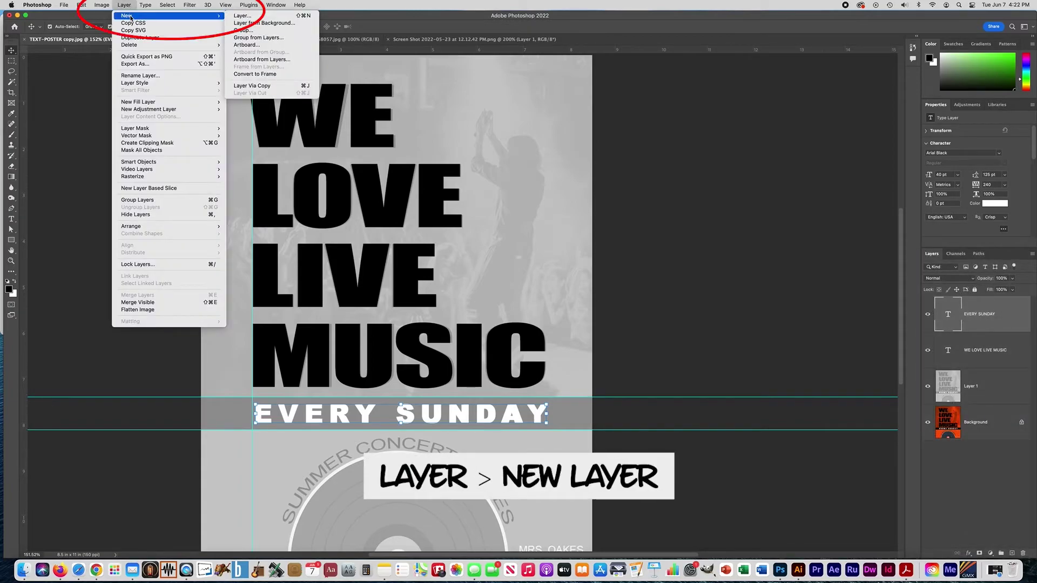
left_click(246, 18)
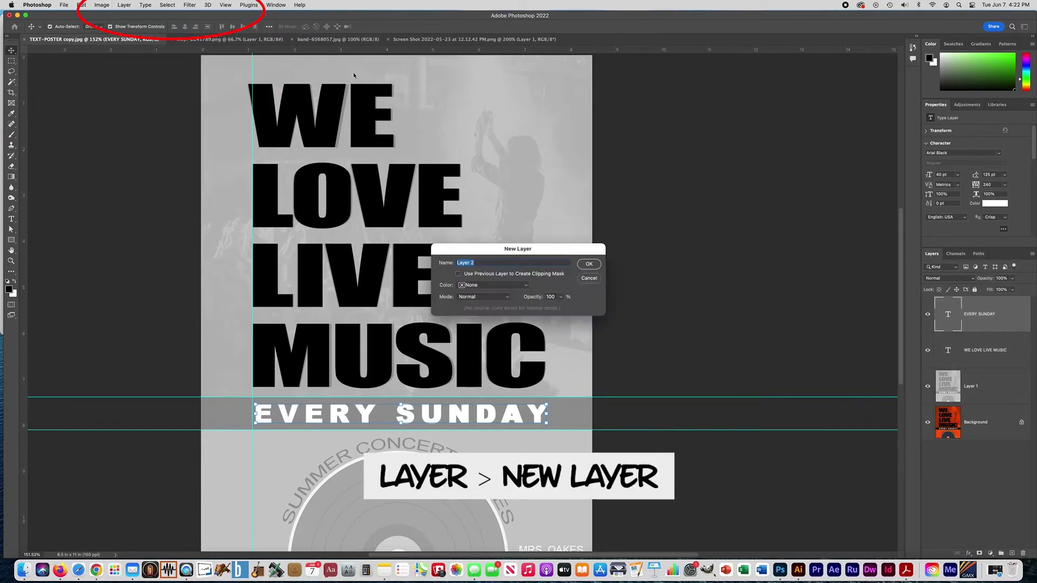
type("BOX")
key("Return")
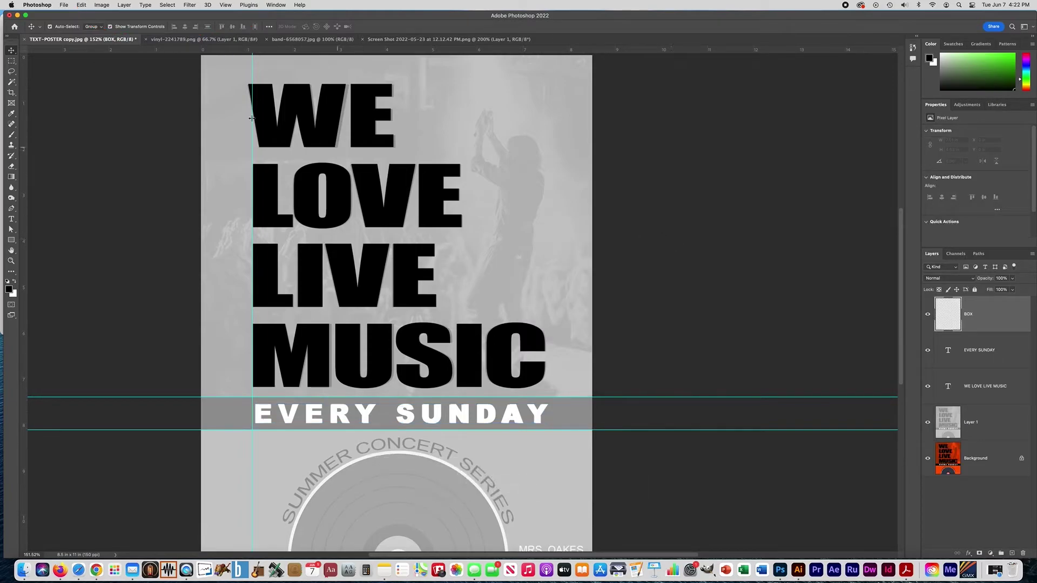
Fill the full-width band between the two horizontal guides with black on the BOX layer and clear the selection
left_click(11, 62)
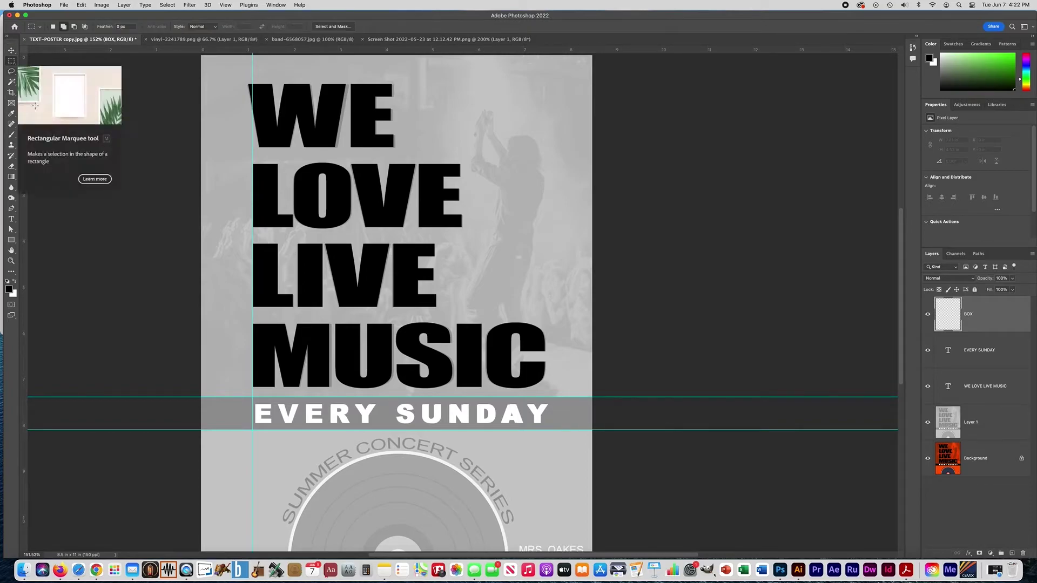
left_click_drag(111, 397, 263, 420)
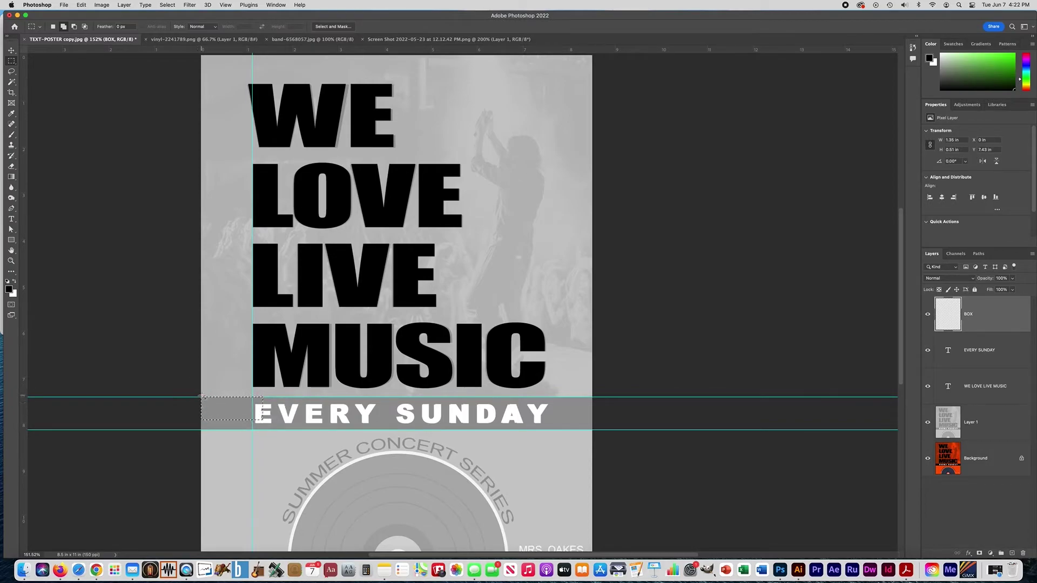
left_click_drag(201, 398, 613, 430)
left_click(81, 4)
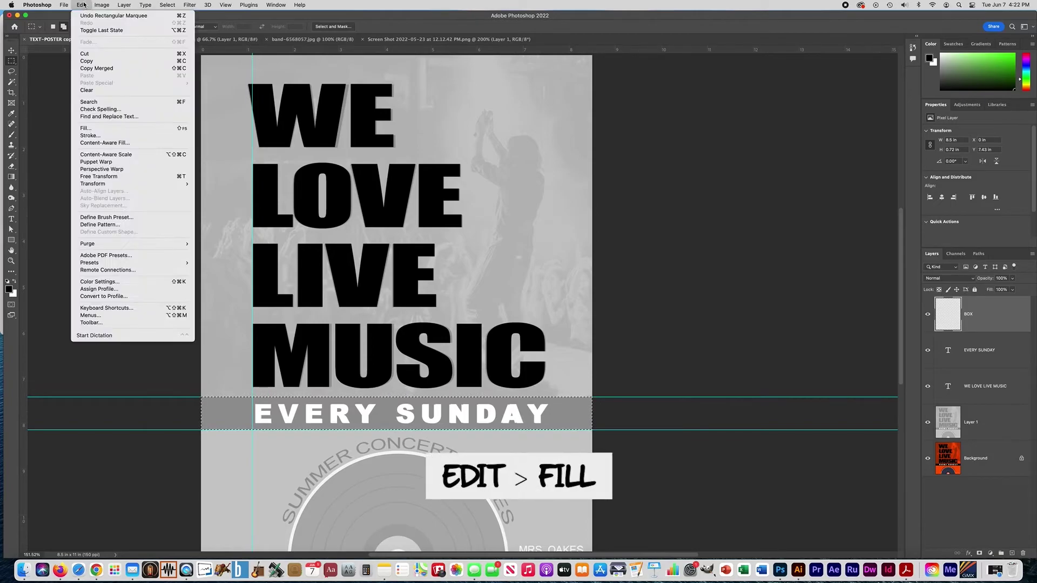
left_click(87, 129)
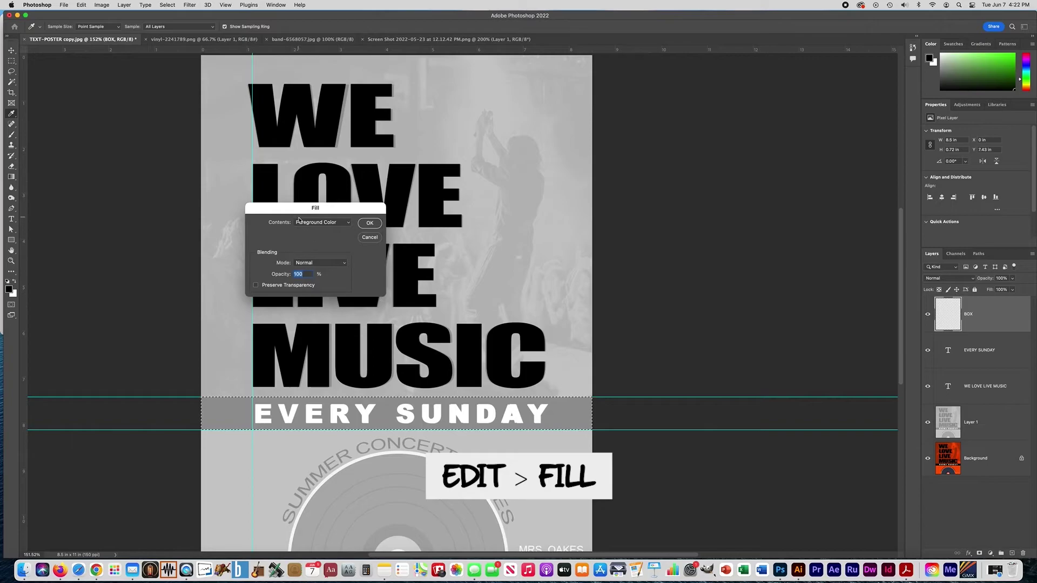
left_click(307, 223)
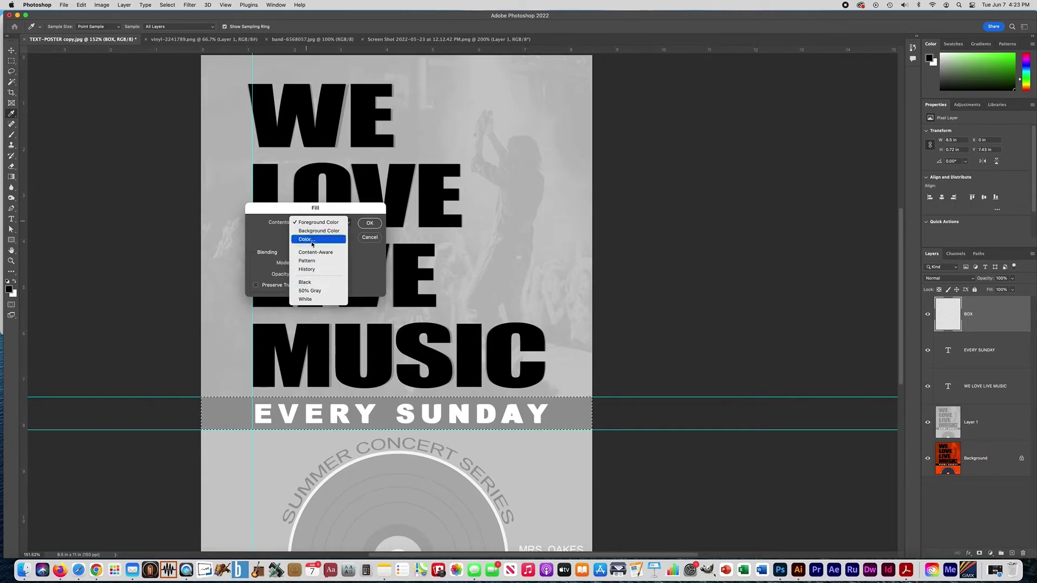
left_click(304, 283)
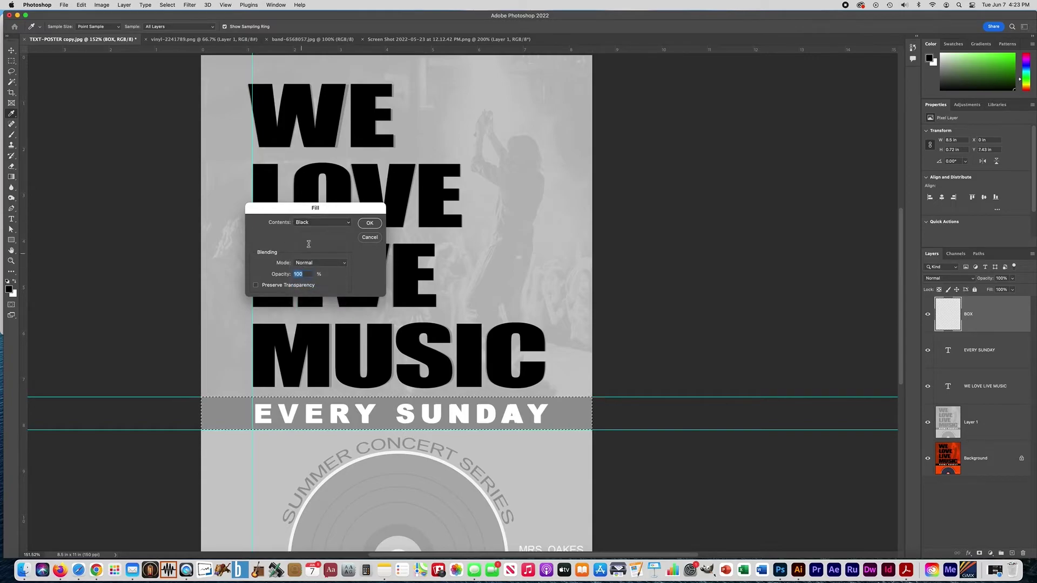
left_click(370, 223)
key("m")
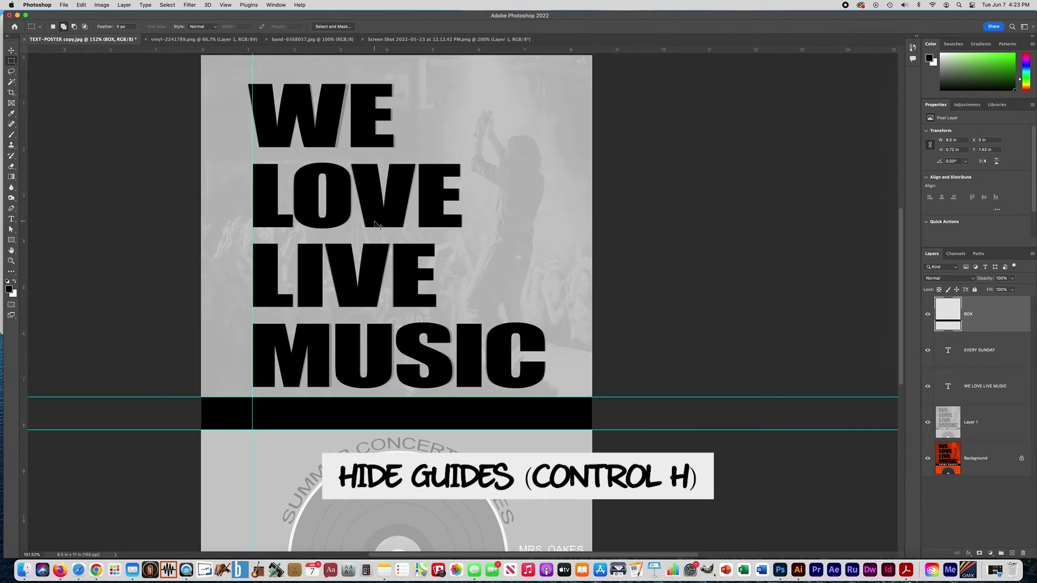
Hide the guides and reorder the BOX layer directly beneath the EVERY SUNDAY layer
key("super+h")
scroll(375, 221, "right", 2)
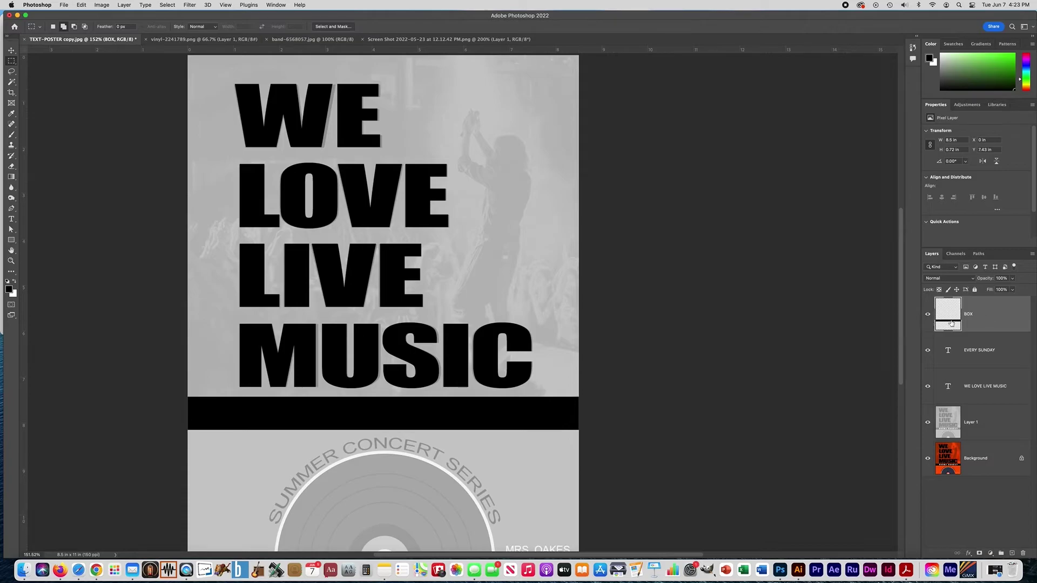
left_click(982, 311)
left_click_drag(981, 312, 984, 373)
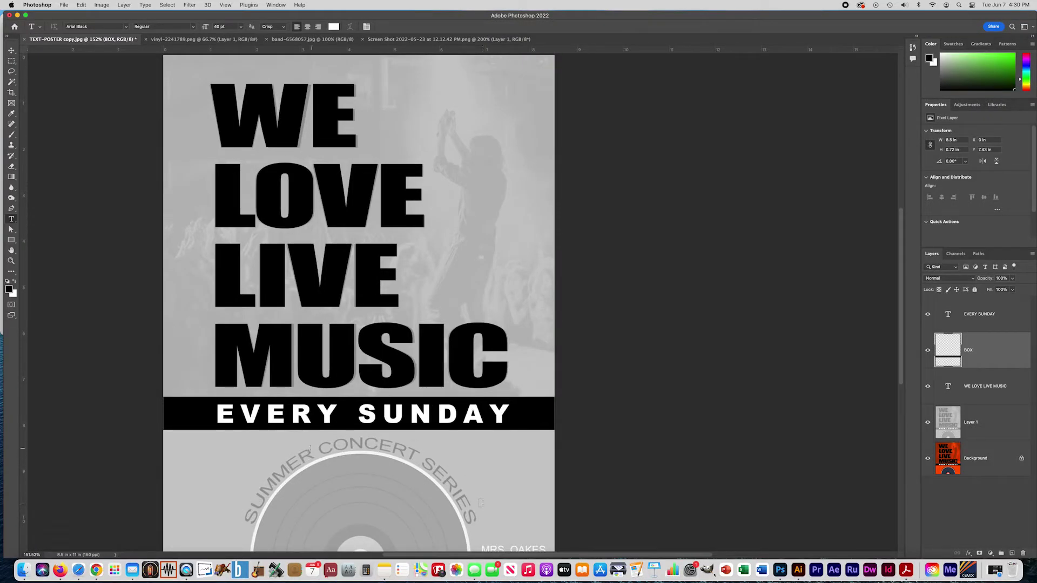
Add a new text line reading SUMMER CONCERT SERIES over the upper edge of the record, below the black band
scroll(311, 447, "down", 4)
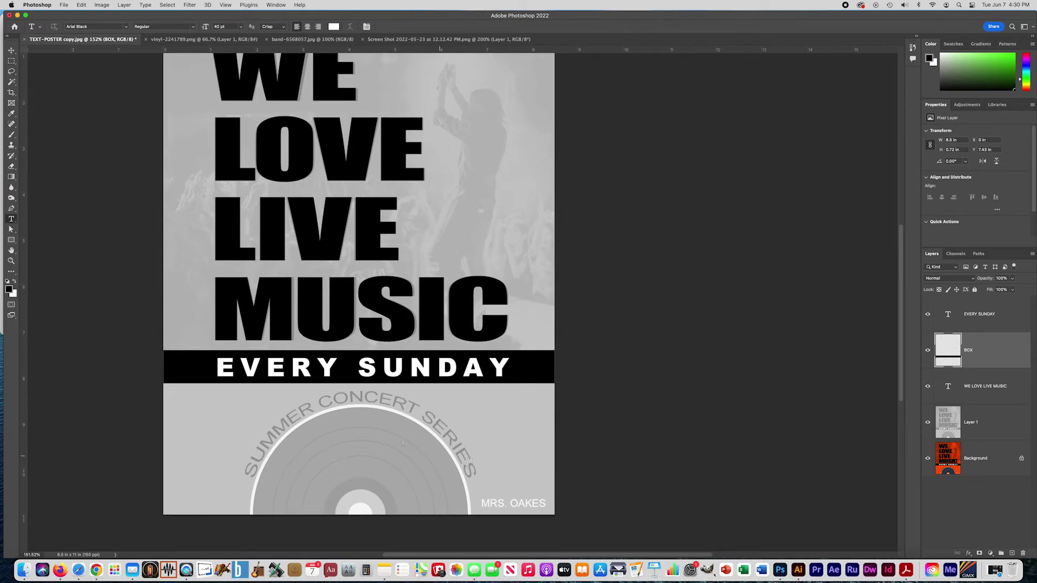
left_click(316, 413)
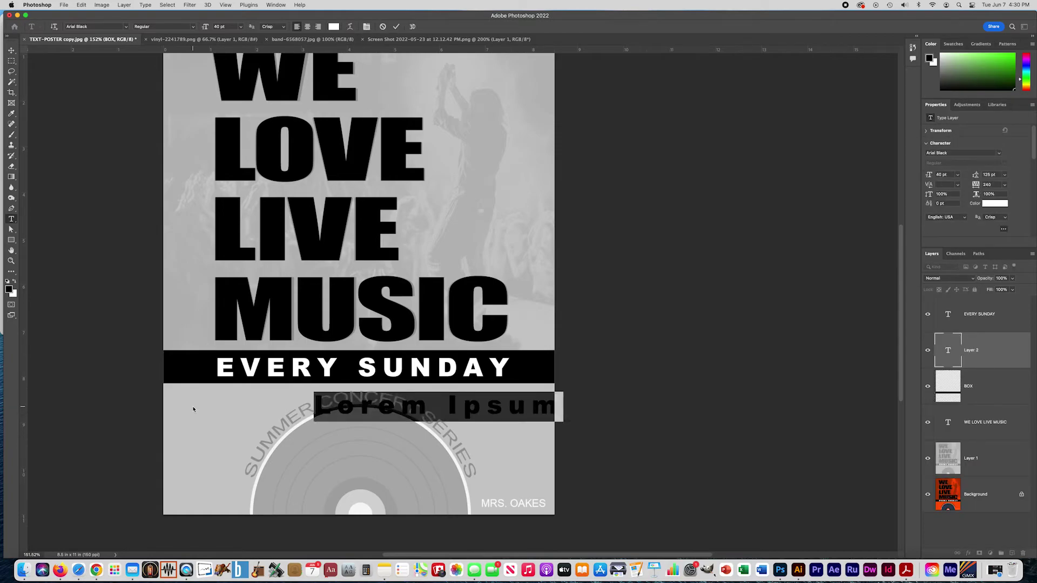
type("SU")
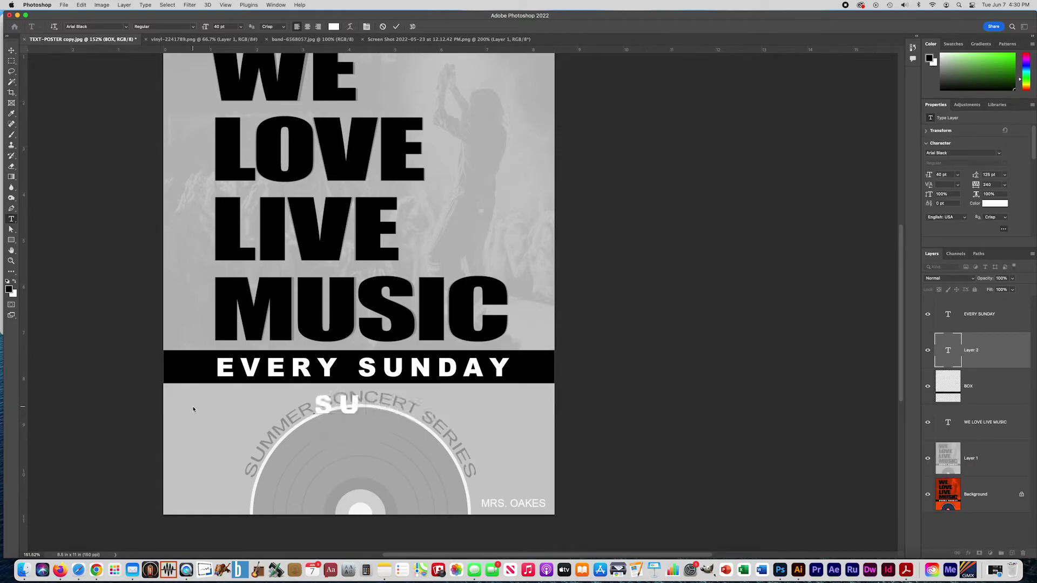
type("MMER CON")
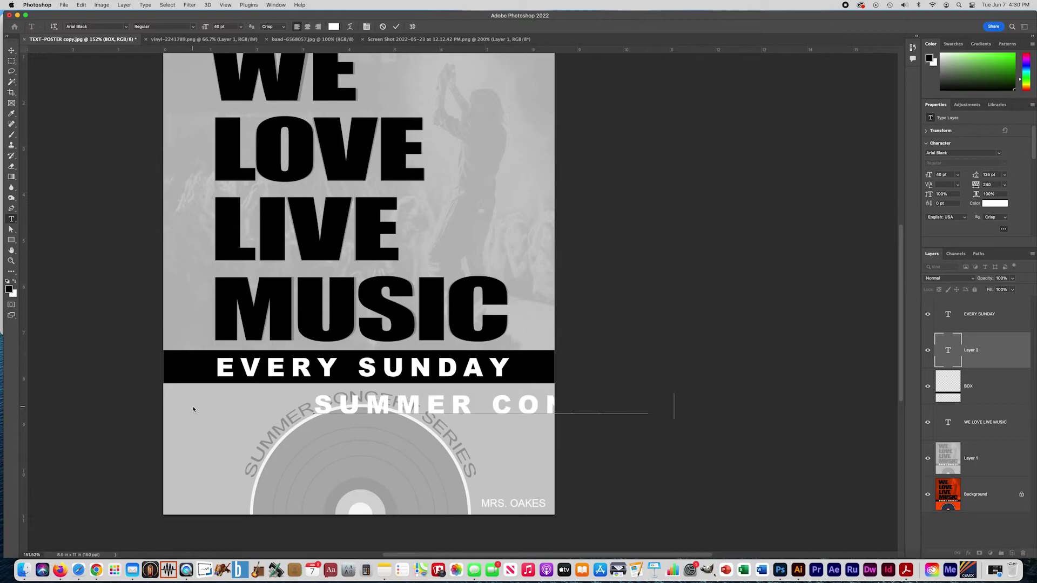
type("CERT SERI")
Set the whole SUMMER CONCERT SERIES line to black text with tracking 0
key("super+a")
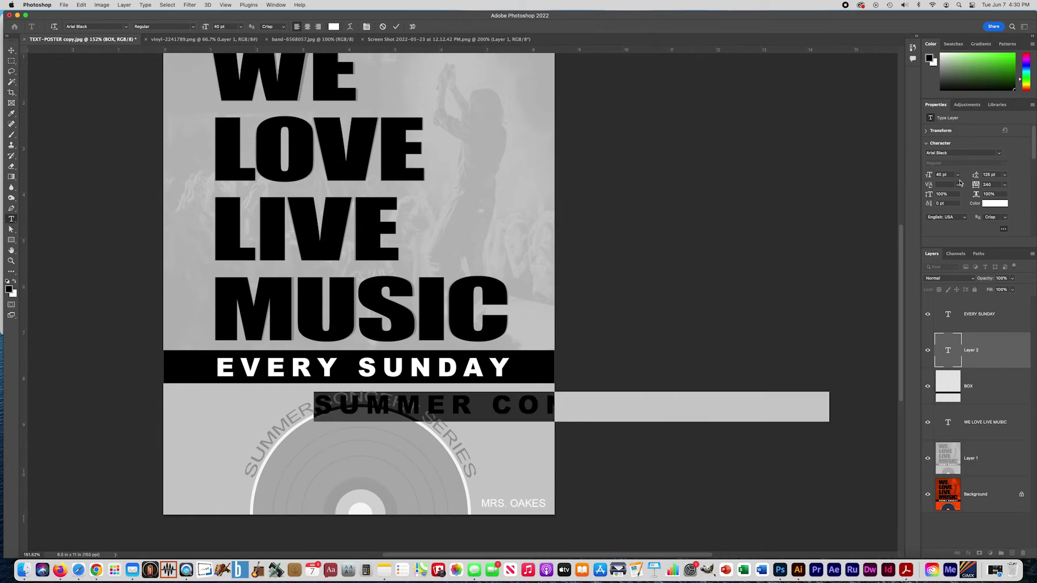
left_click(986, 204)
left_click_drag(751, 209, 792, 287)
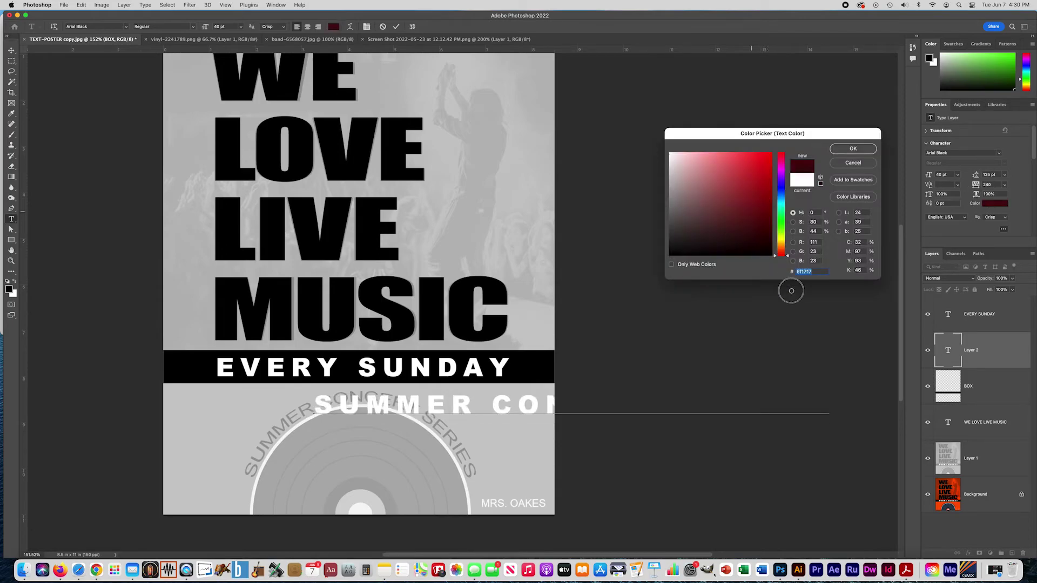
left_click(853, 149)
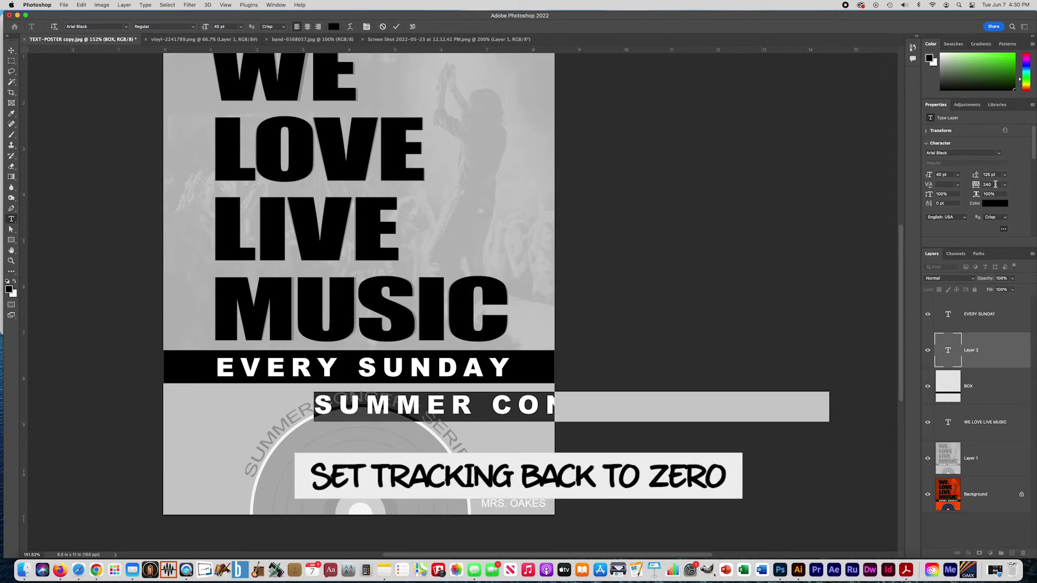
left_click(1005, 184)
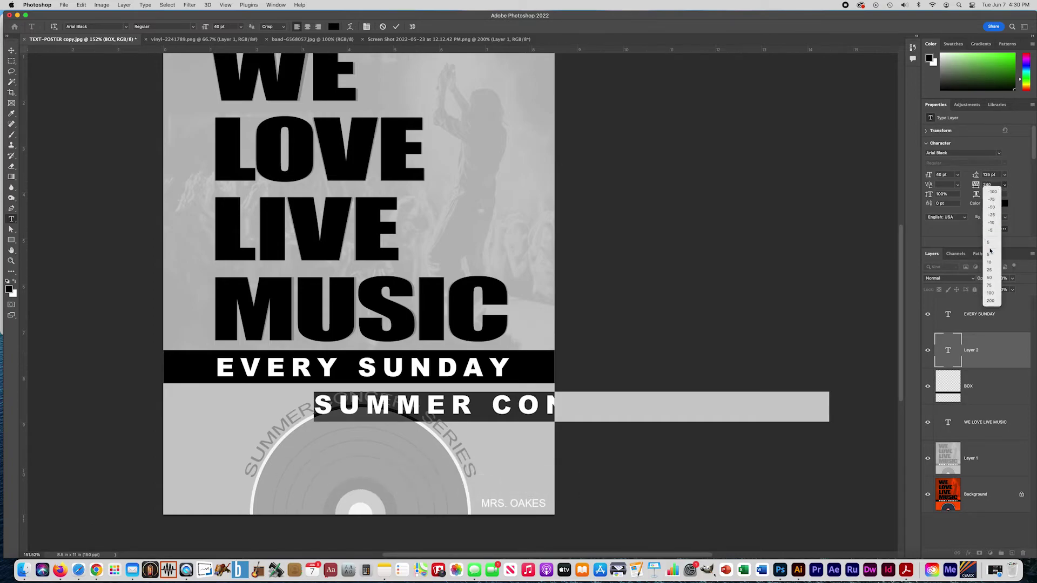
left_click(989, 243)
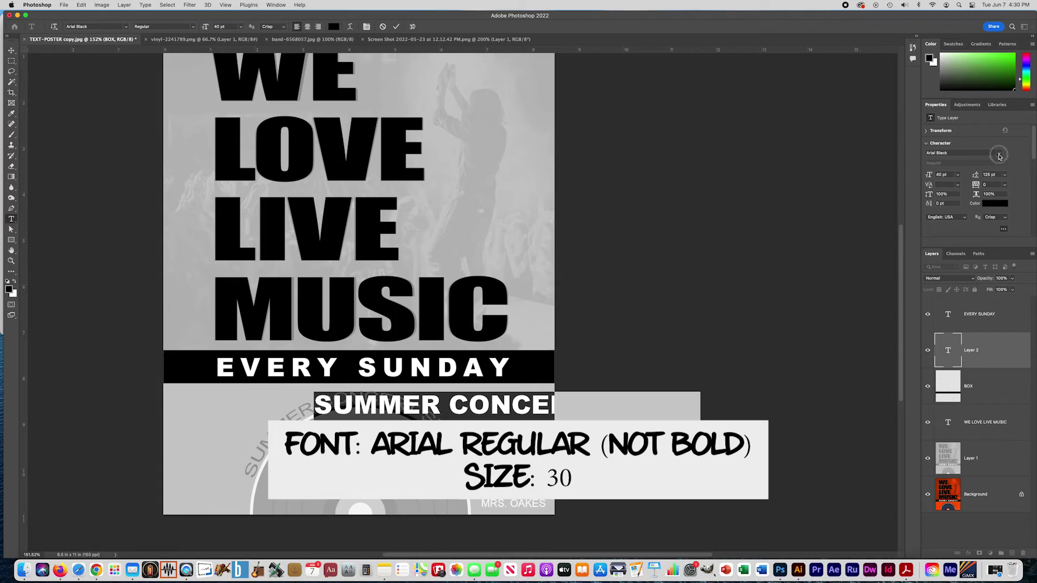
Set the SUMMER CONCERT SERIES line to Arial Regular at 30 pt
left_click(999, 156)
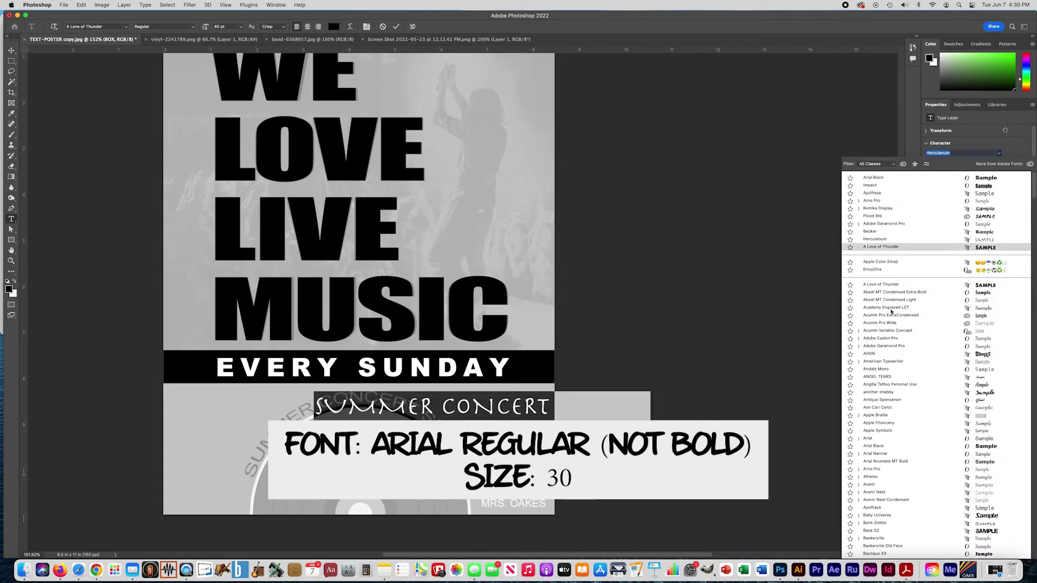
left_click(871, 439)
left_click(925, 176)
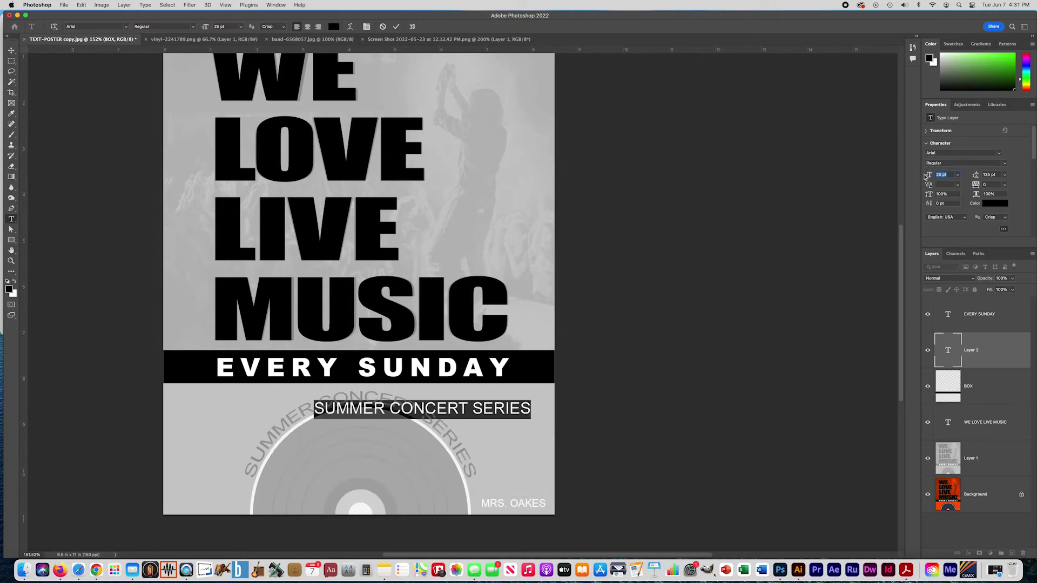
key("Return")
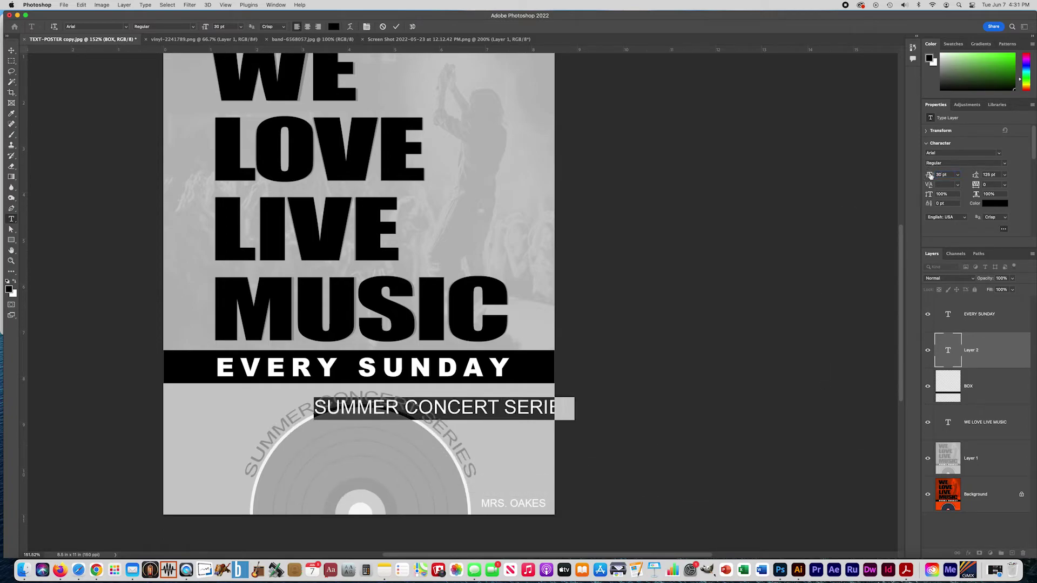
Move the SUMMER CONCERT SERIES line so it is centred over the top of the record, and activate the Type tool
left_click(11, 51)
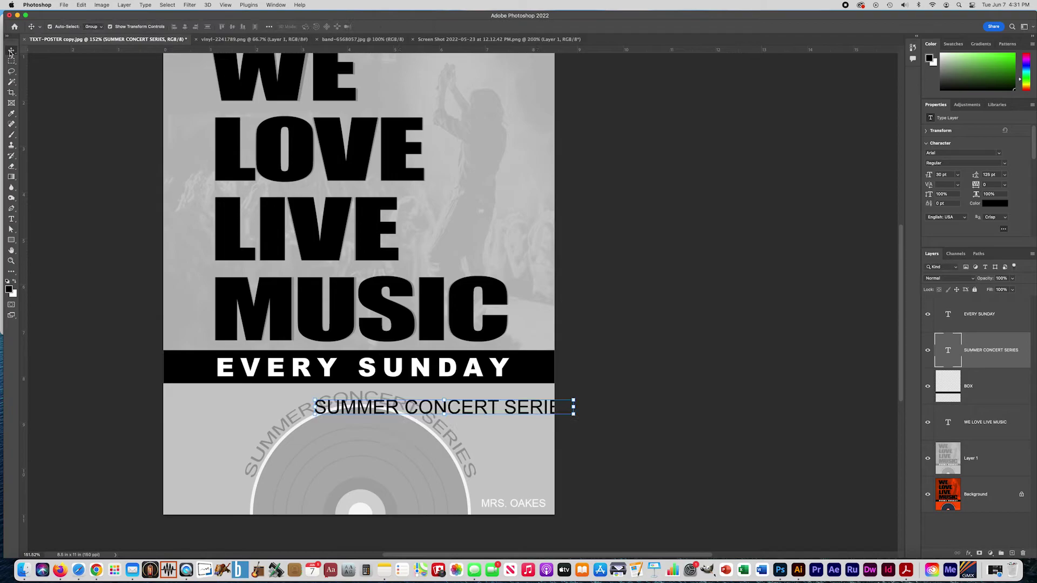
left_click_drag(478, 413, 396, 409)
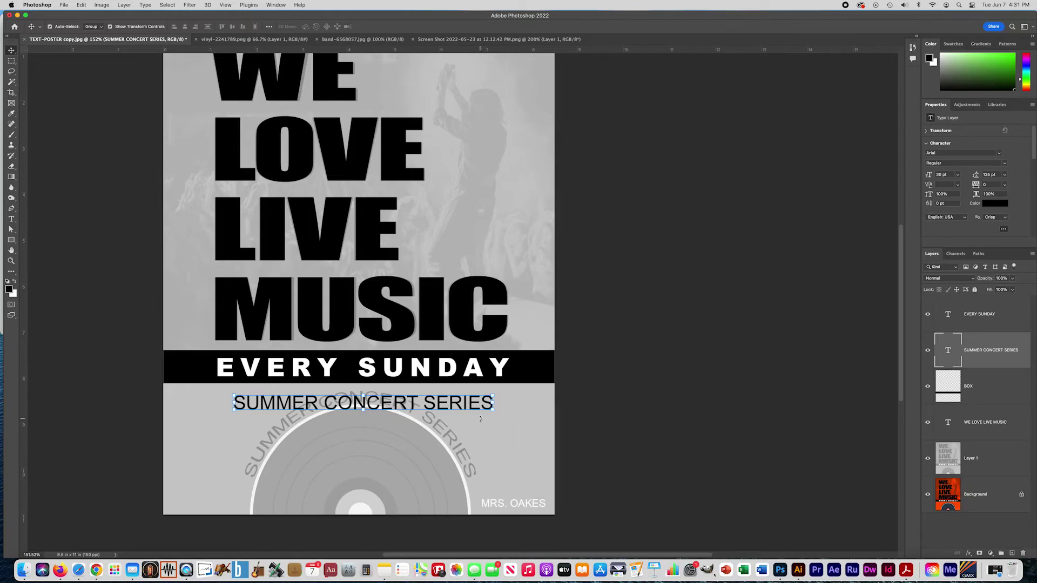
left_click(12, 219)
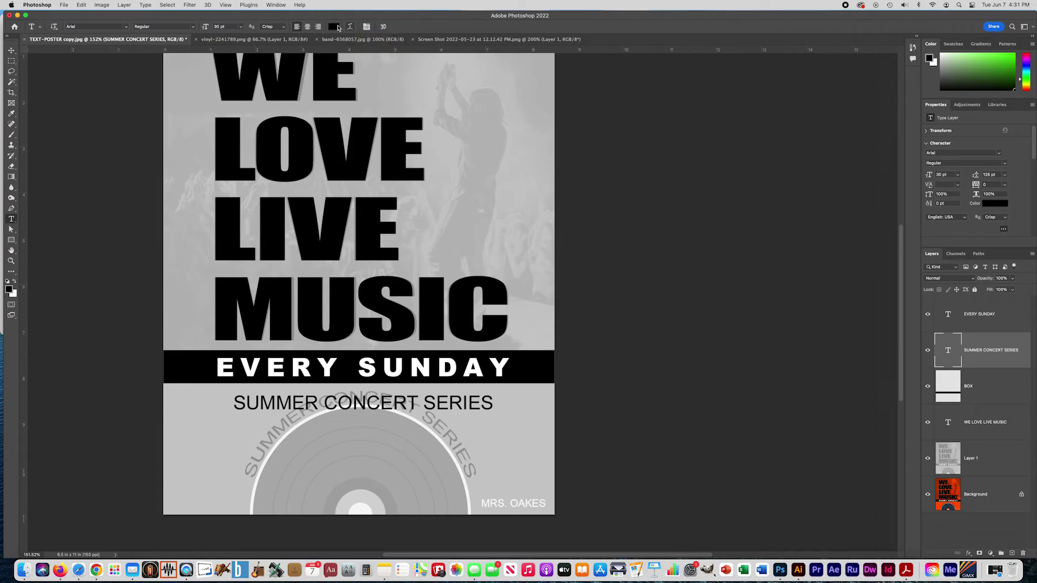
left_click(11, 49)
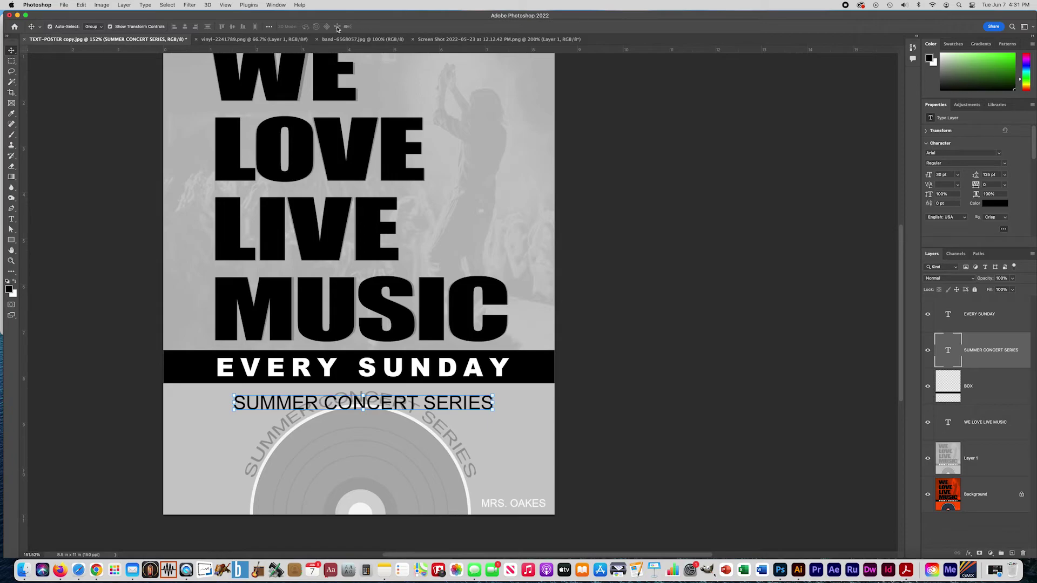
left_click(12, 60)
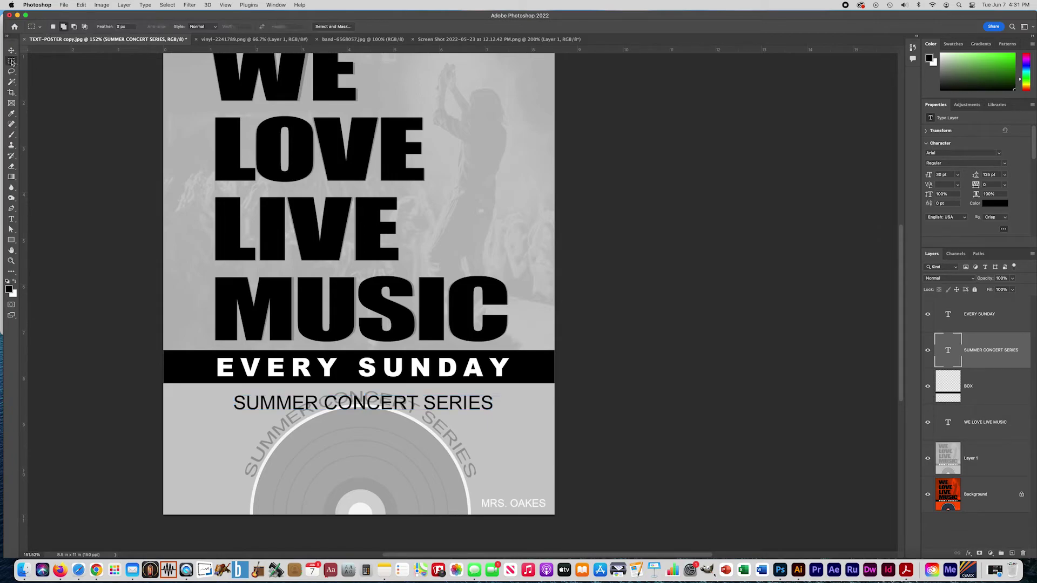
left_click(11, 71)
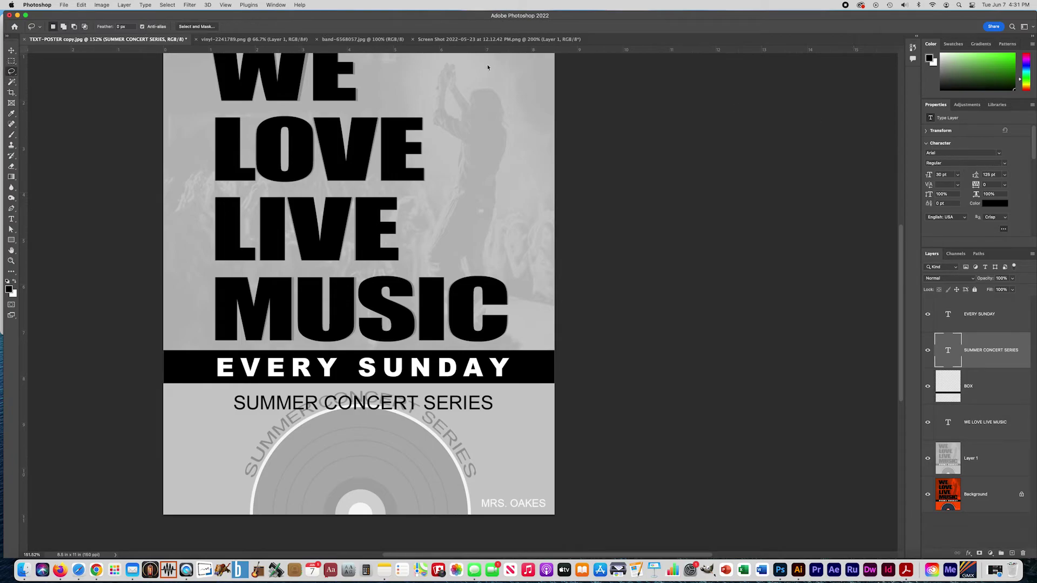
left_click(11, 82)
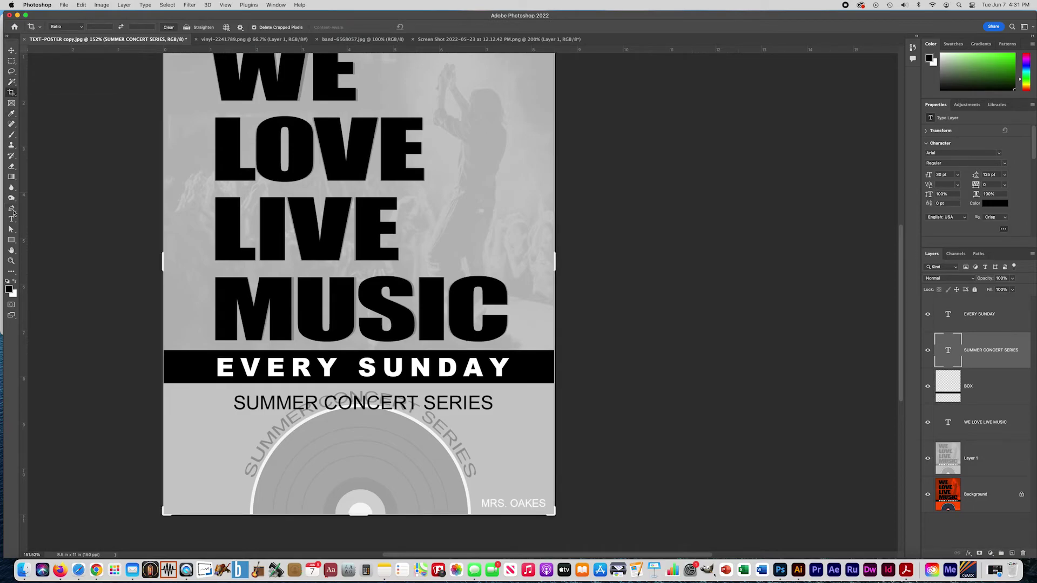
Apply a horizontal Arc warp with a bend of 75% to the SUMMER CONCERT SERIES text
left_click(11, 219)
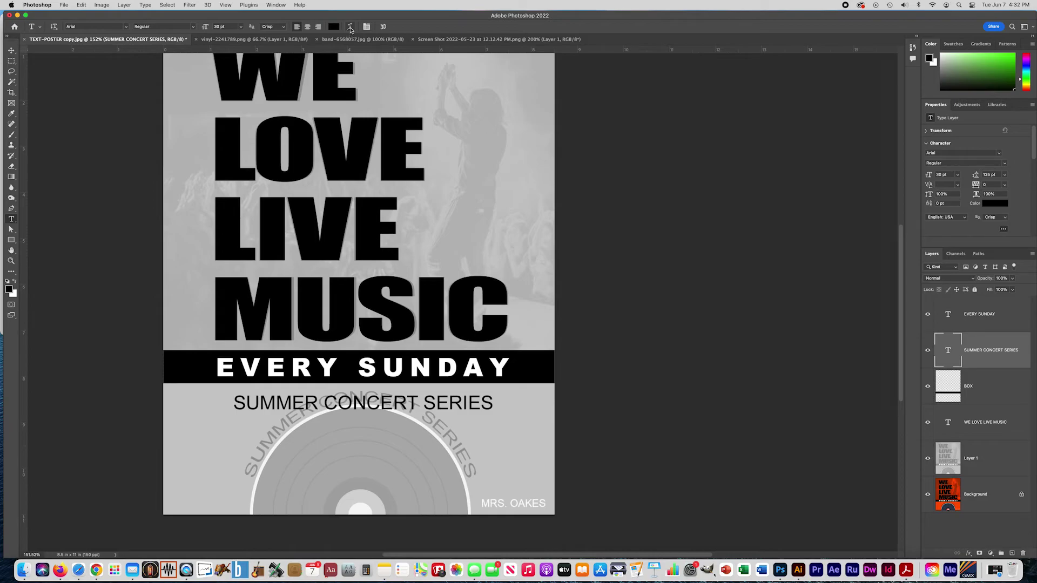
left_click(350, 27)
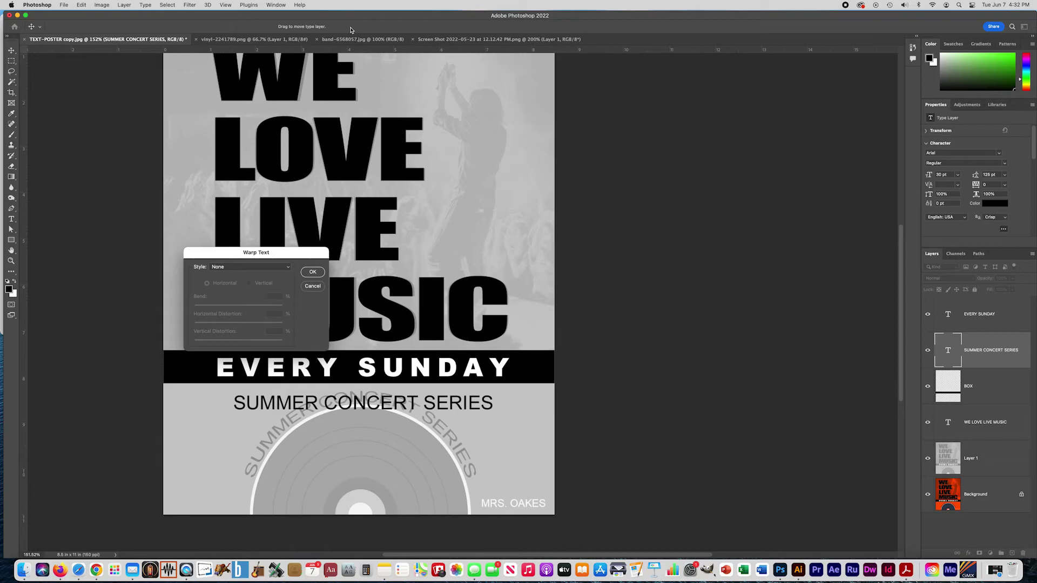
left_click(224, 267)
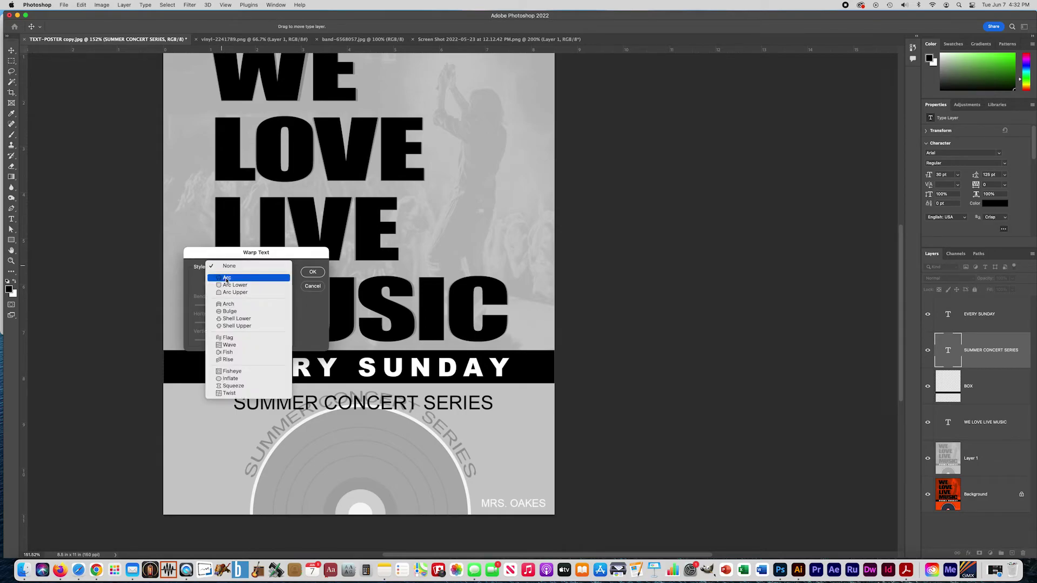
left_click(226, 279)
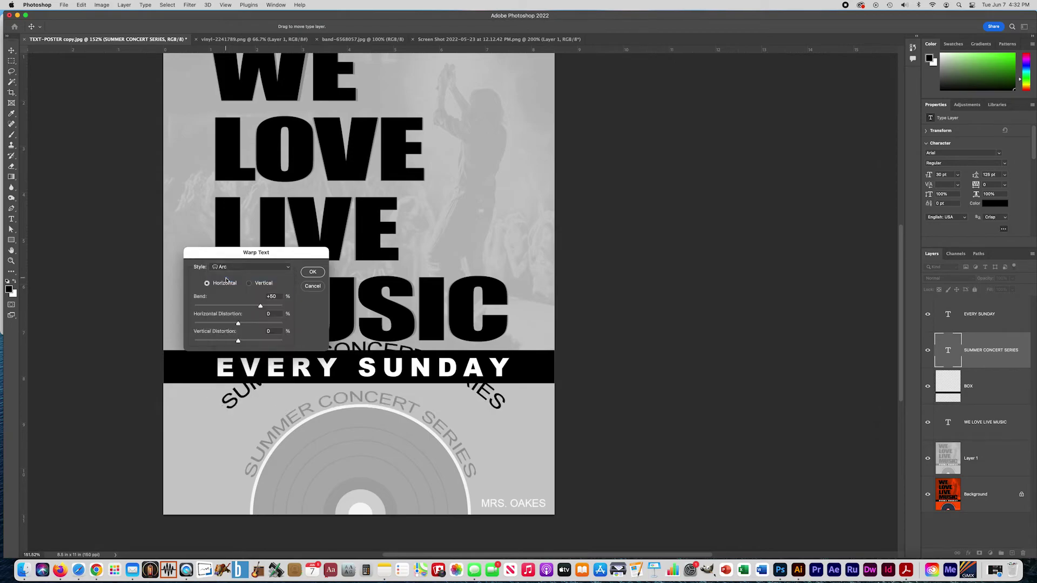
mouse_move(260, 306)
left_mouse_down()
mouse_move(233, 309)
mouse_move(276, 312)
left_mouse_up()
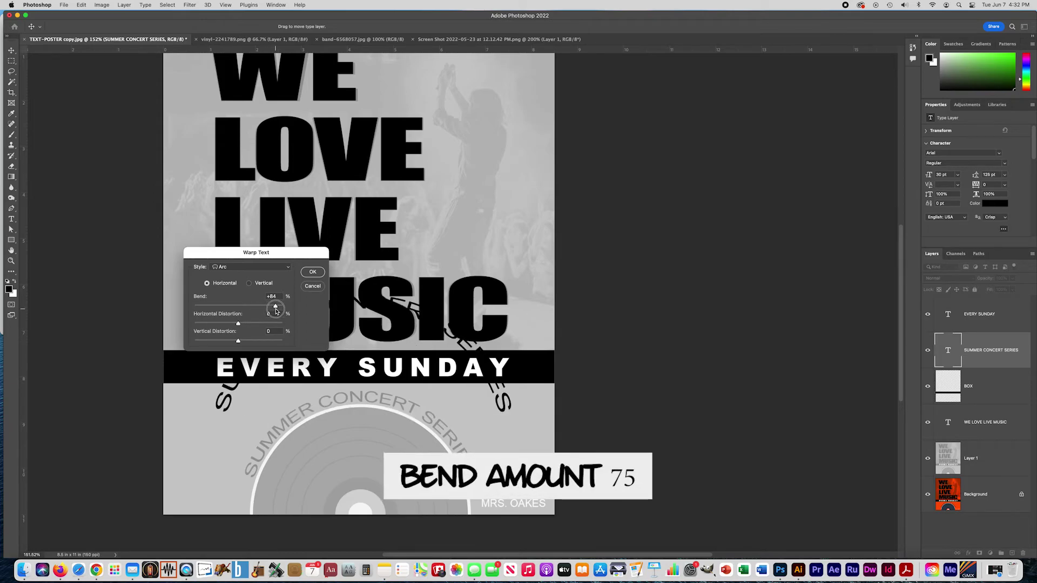
left_click_drag(276, 312, 274, 312)
double_click(278, 296)
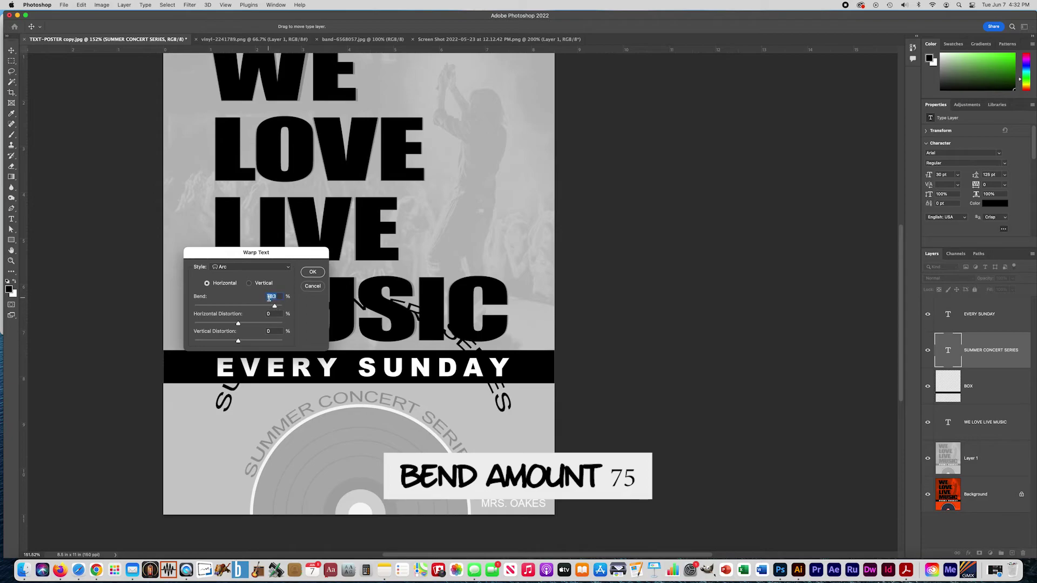
type("75")
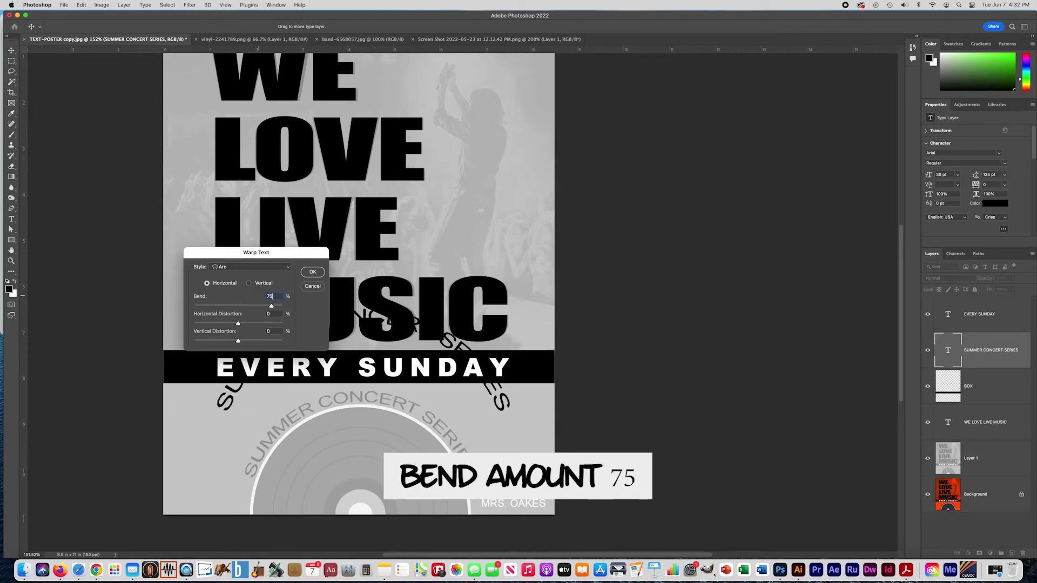
key("Return")
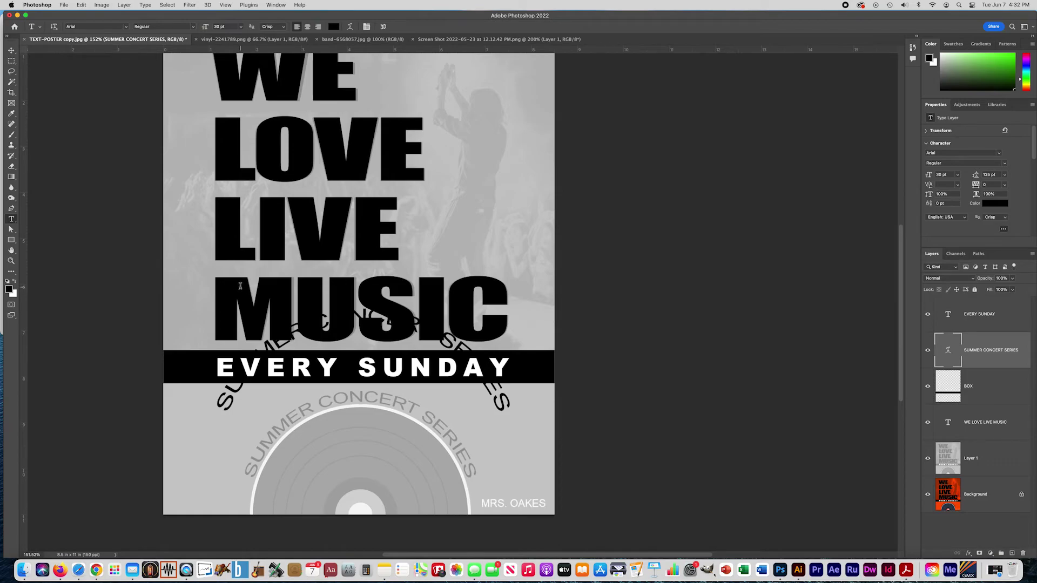
Scale the arched SUMMER CONCERT SERIES text to about 75% and move it so it curves over the template lettering around the record
key("super+t")
left_click_drag(208, 271, 290, 309)
left_click_drag(431, 320, 400, 380)
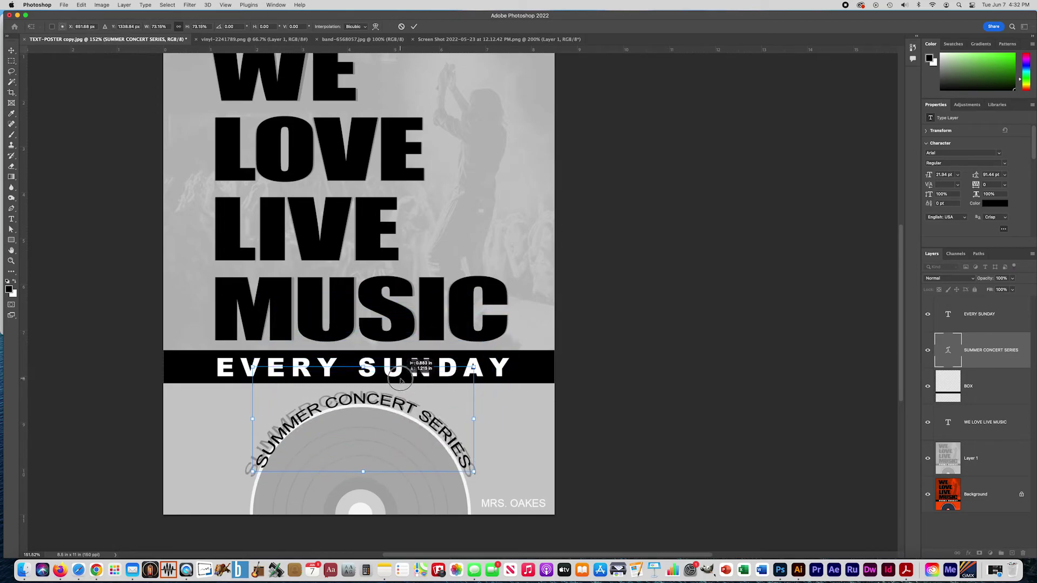
left_click_drag(252, 367, 246, 364)
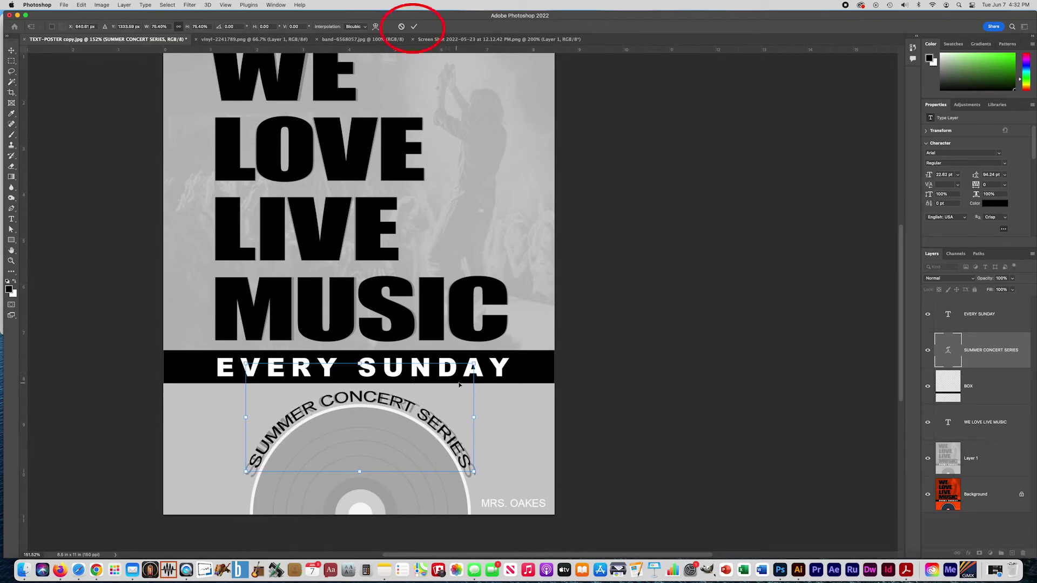
left_click_drag(474, 363, 474, 363)
left_click(414, 27)
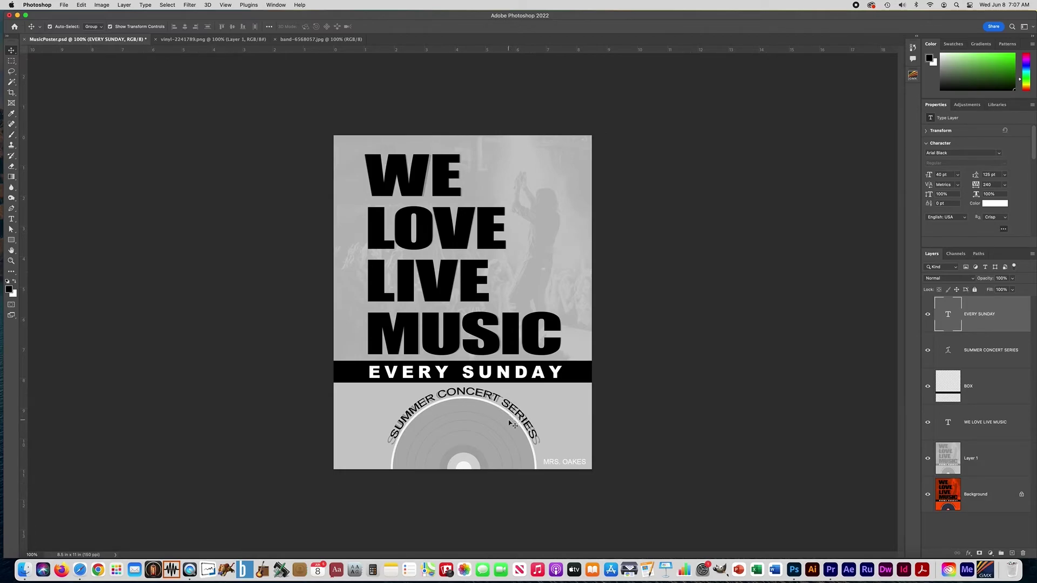
Select and copy the entire vinyl-2241789.png image and paste it into MusicPoster.psd as a new layer
left_click(201, 43)
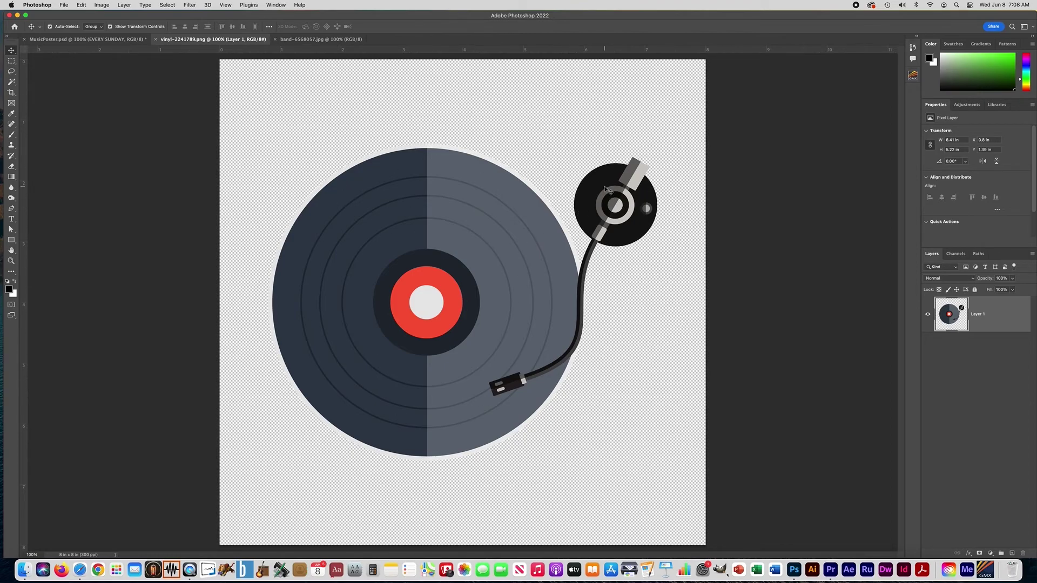
key("super+a")
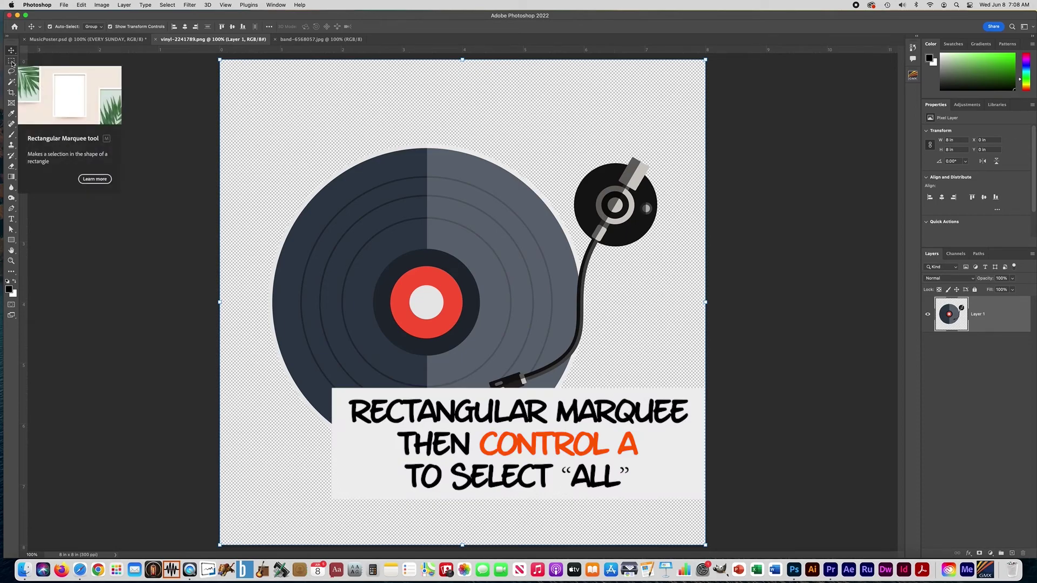
left_click(11, 63)
key("super+a")
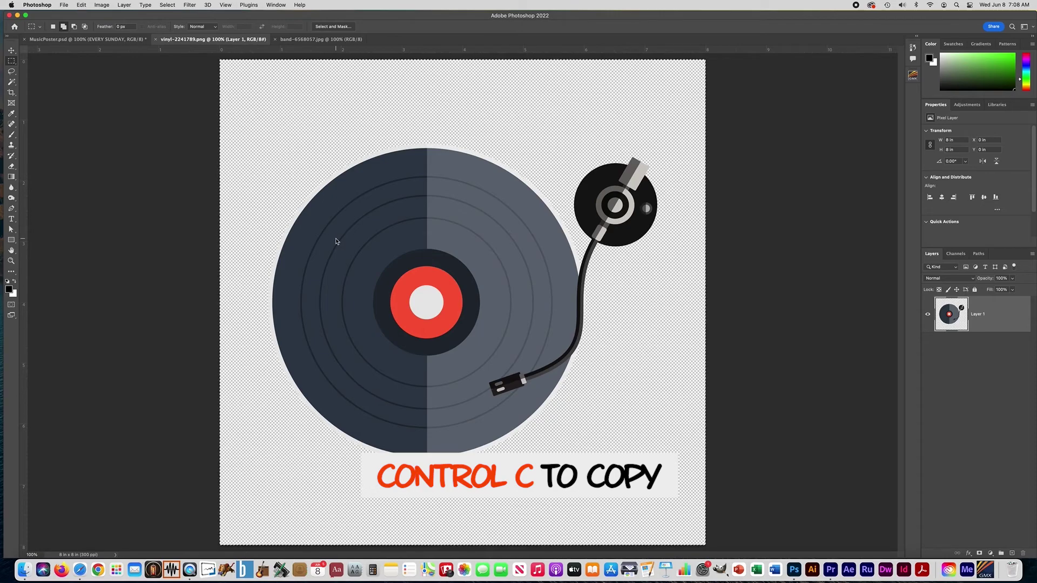
left_click(87, 39)
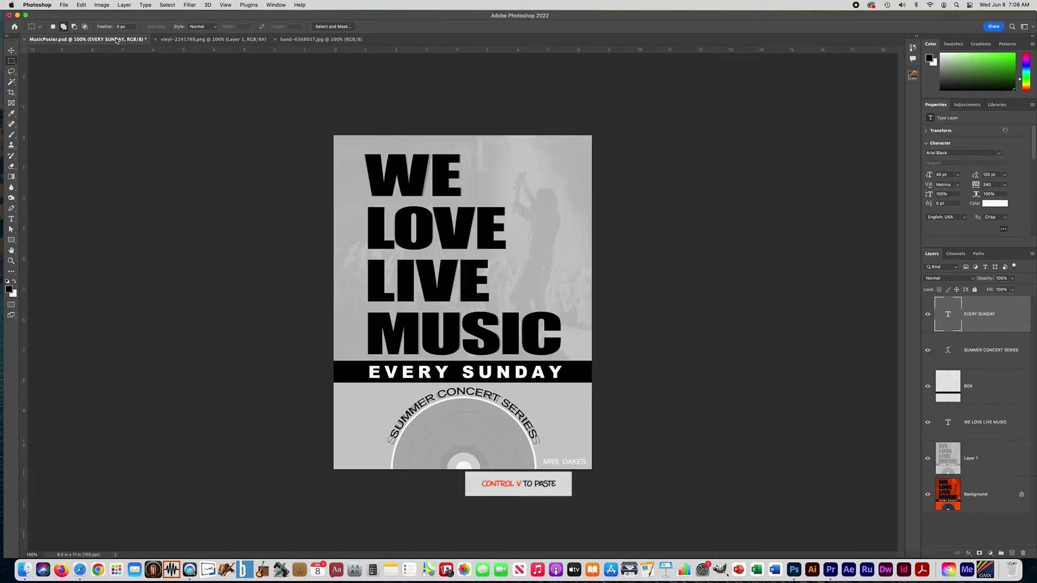
key("super+v")
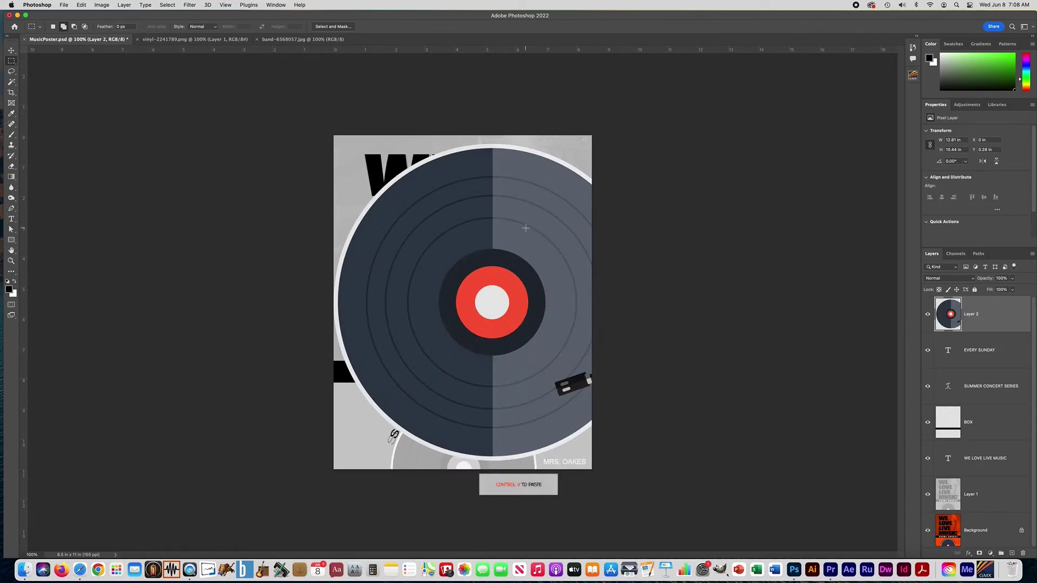
Rotate the pasted record layer by 90° with Free Transform
key("super+t")
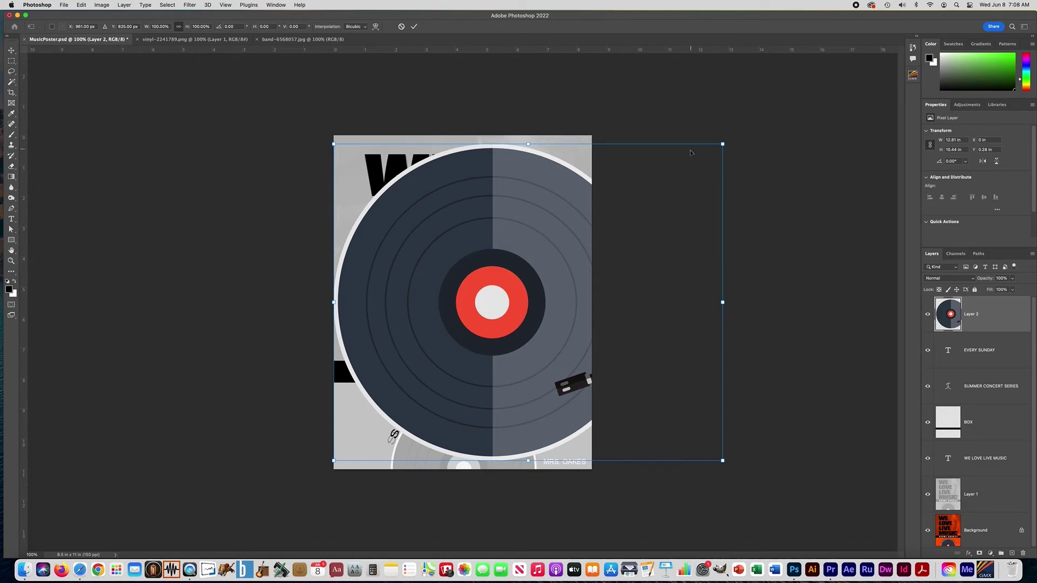
left_click(728, 140)
left_click_drag(730, 137, 614, 411)
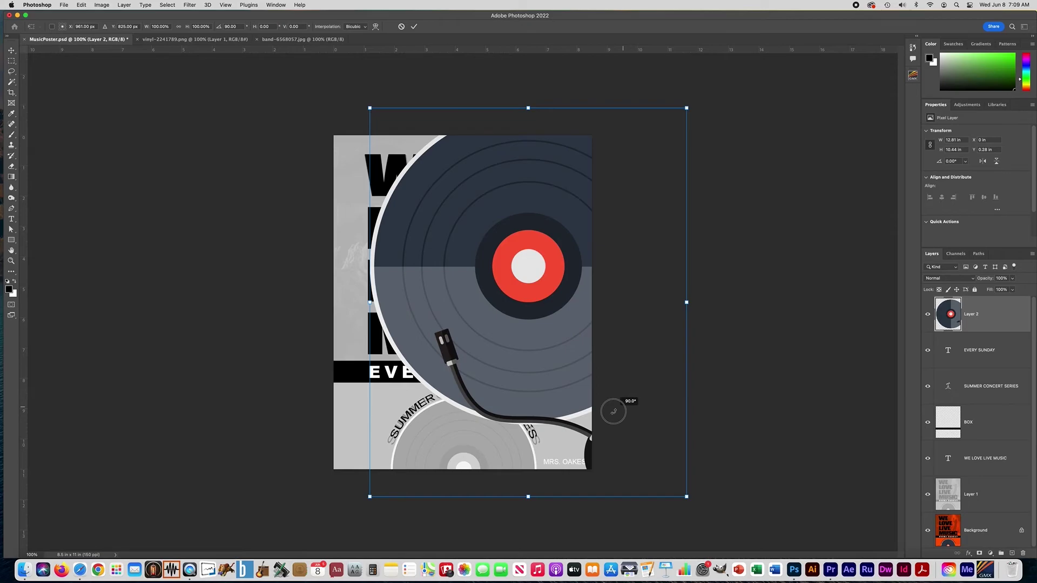
left_click_drag(614, 412, 612, 391)
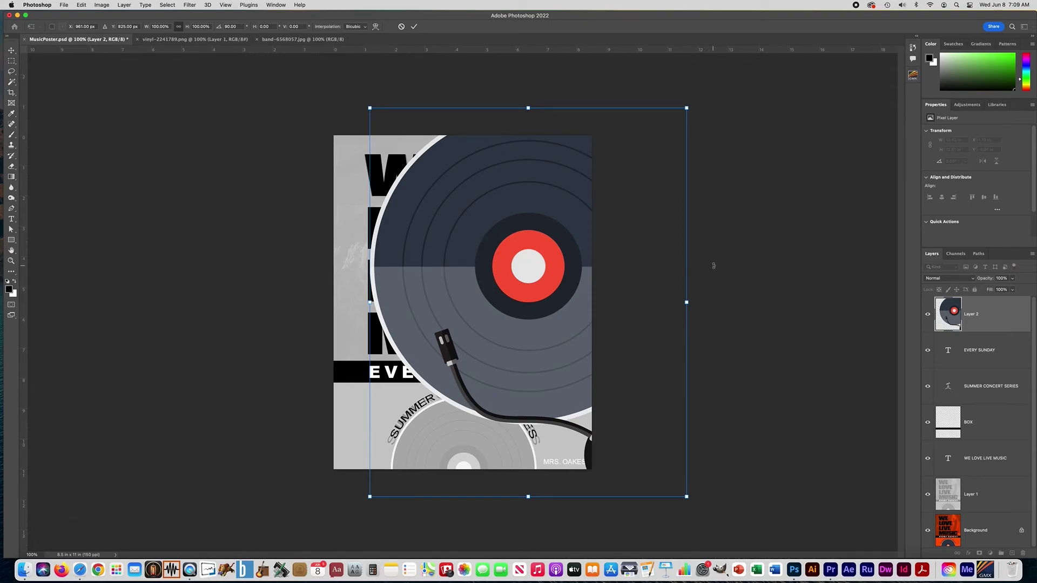
Scale the record down to about 47% and move it over the grey template record at the poster's bottom edge
left_click_drag(370, 108, 511, 259)
left_click_drag(567, 301, 446, 442)
left_click_drag(375, 403, 412, 443)
left_click_drag(477, 457, 455, 410)
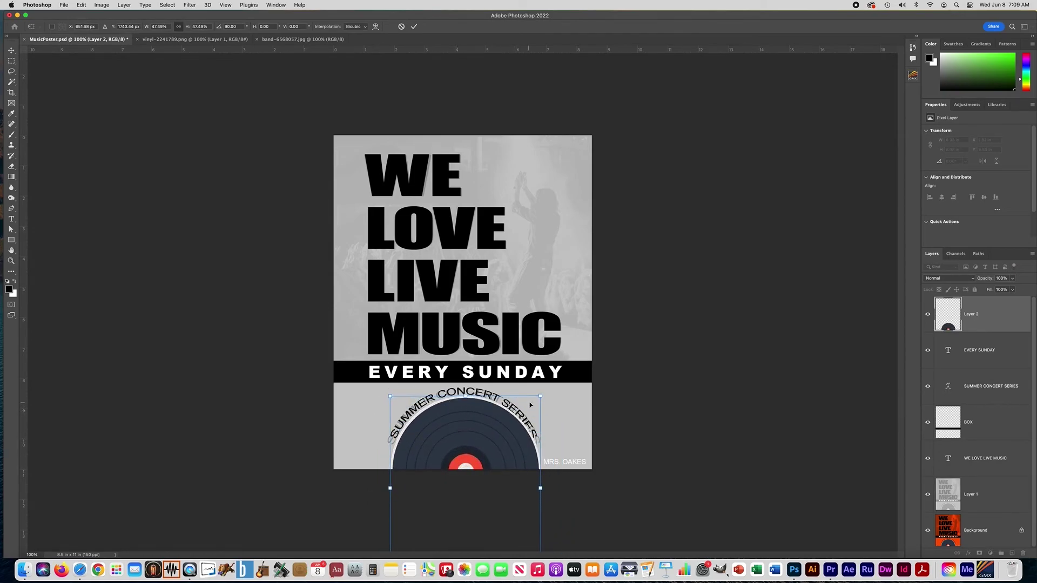
Fine-tune the record's scale to about 46%, align it inside the arched text over the template record, and apply the transform
left_click_drag(540, 396, 535, 400)
left_click_drag(483, 436, 483, 432)
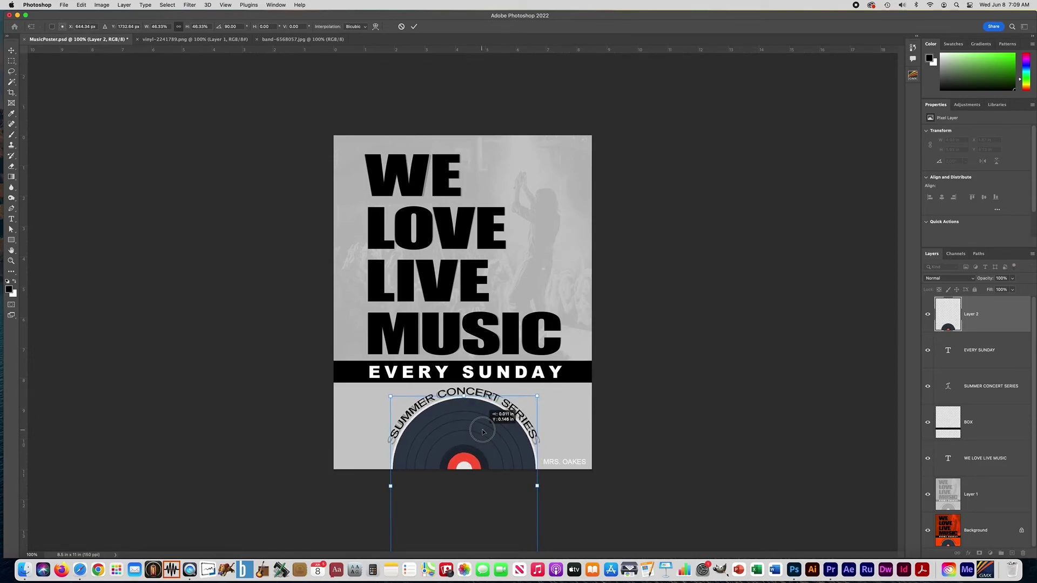
left_click_drag(484, 431, 484, 432)
left_click_drag(537, 397, 535, 398)
mouse_move(485, 443)
left_mouse_down()
mouse_move(486, 432)
mouse_move(448, 453)
left_mouse_up()
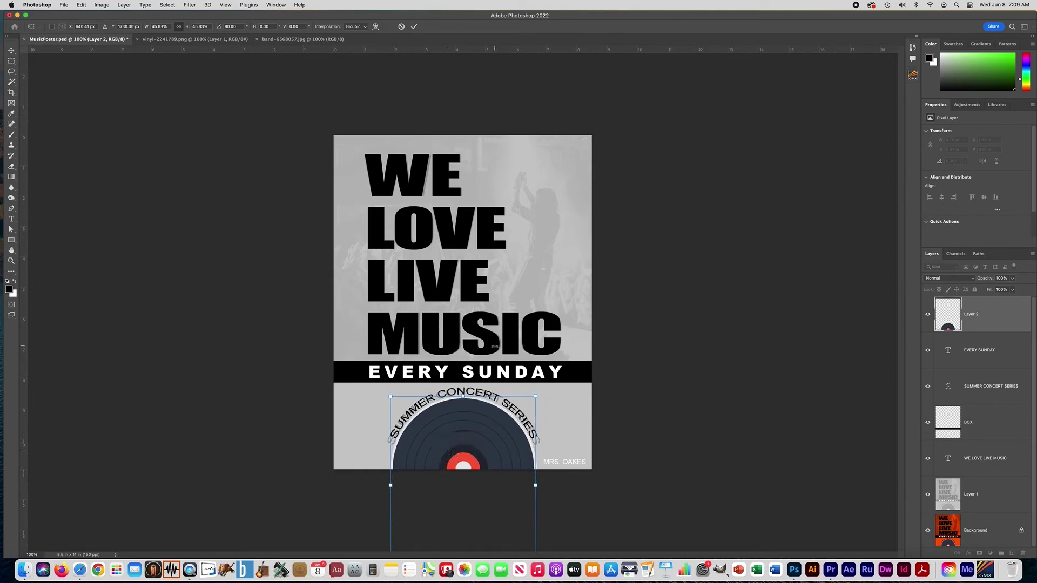
left_click(415, 27)
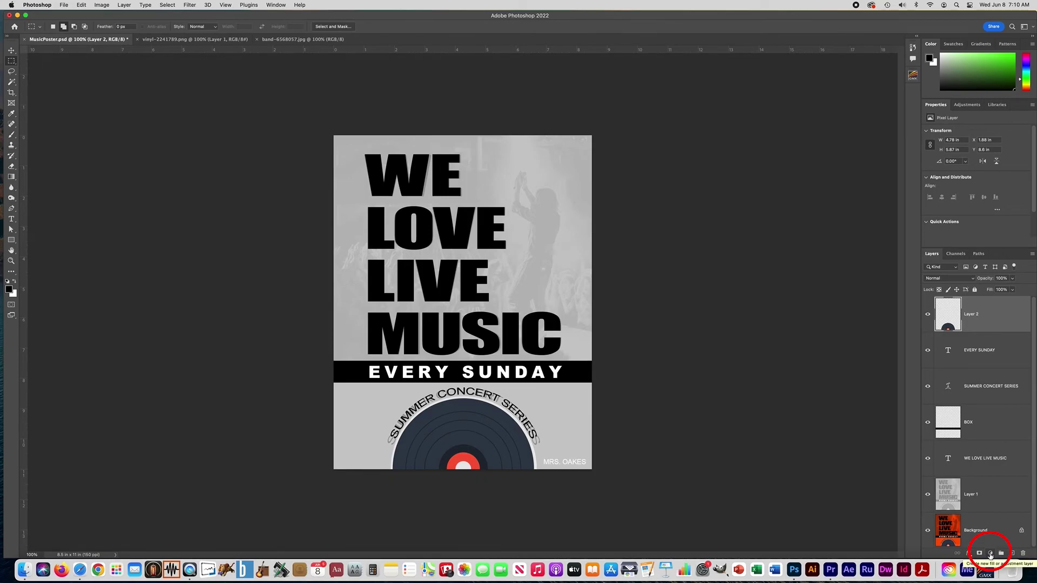
Add a solid color fill layer in orange-red #ff4e00 and place it directly below the WE LOVE LIVE MUSIC layer
left_click(991, 555)
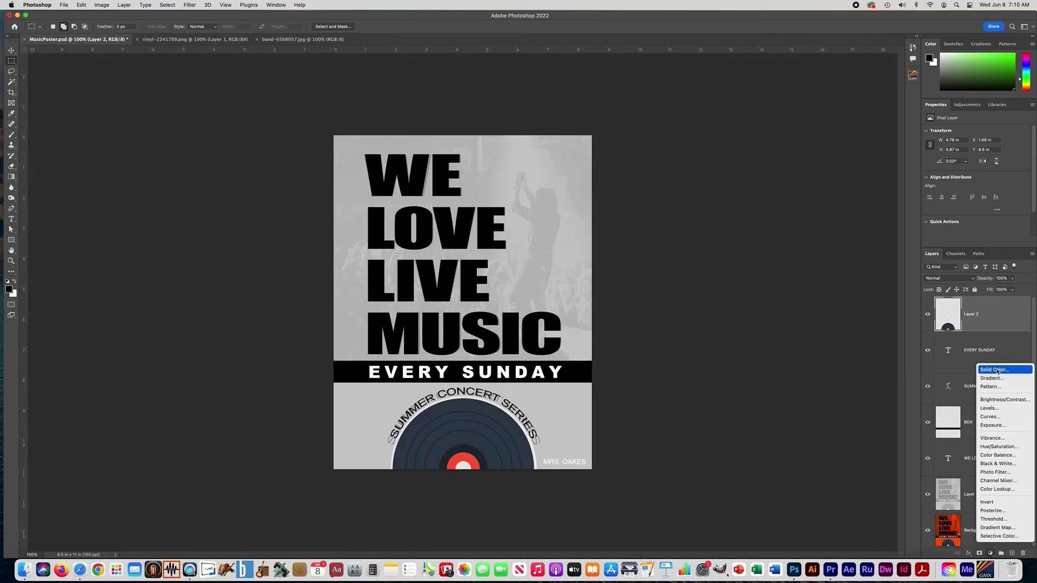
left_click(997, 370)
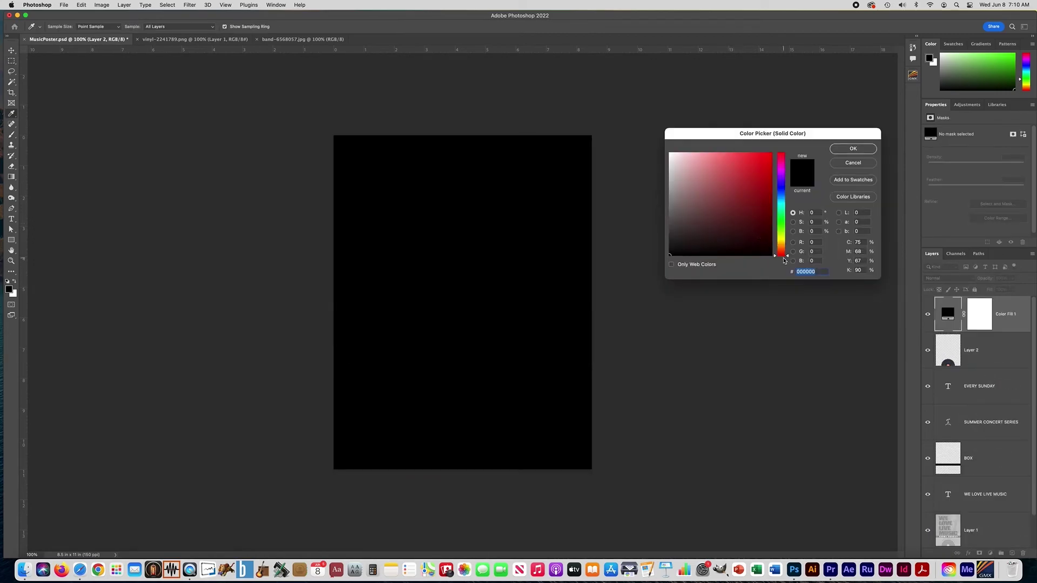
left_click_drag(784, 253, 785, 250)
left_click_drag(753, 206, 772, 153)
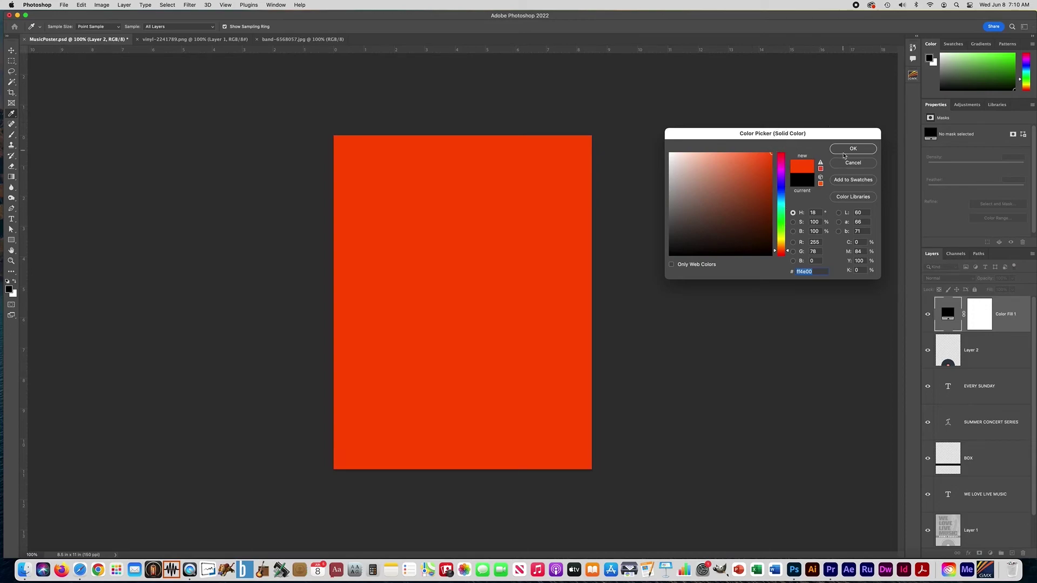
left_click(852, 149)
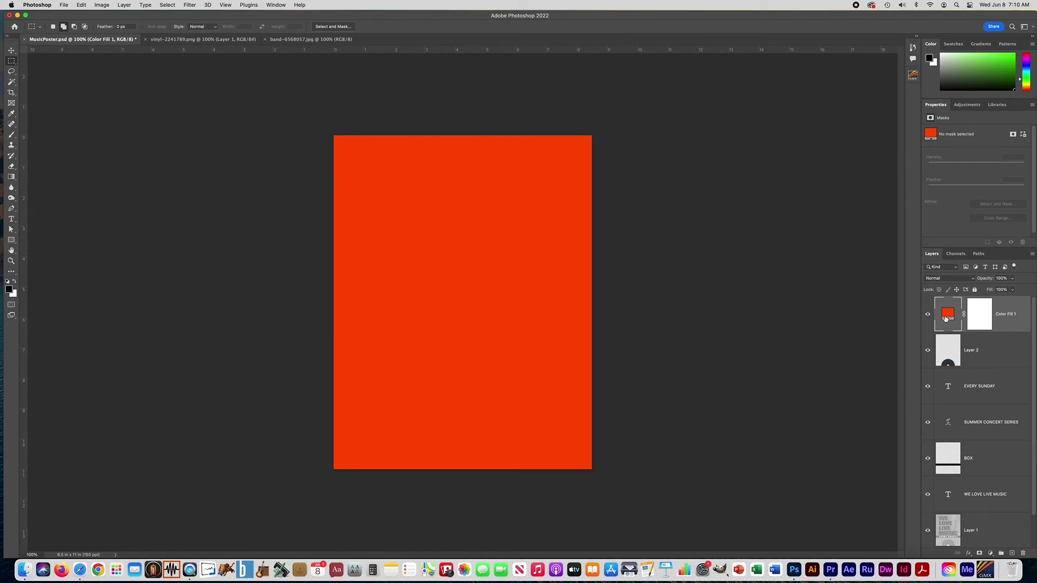
left_click_drag(1007, 315, 1003, 509)
scroll(1003, 509, "down", 1)
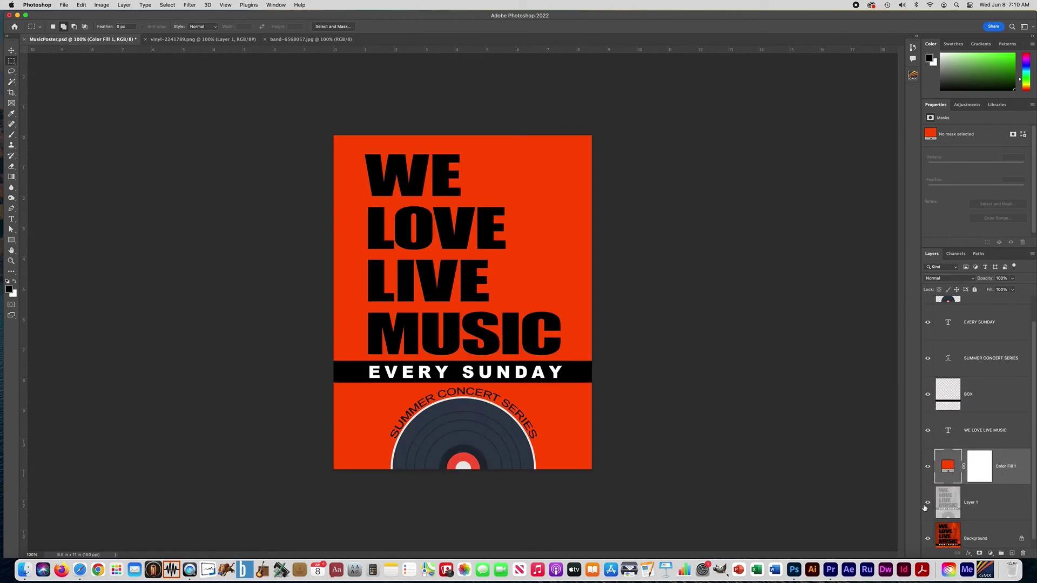
Hide the grey template Layer 1 and the Background layer, toggling the solid color fill off and on to check
left_click(927, 504)
left_click(928, 504)
left_click(927, 540)
left_click(929, 468)
left_click(929, 468)
Shift the hue of the solid color fill to a slightly more yellow orange at full saturation and brightness
double_click(949, 468)
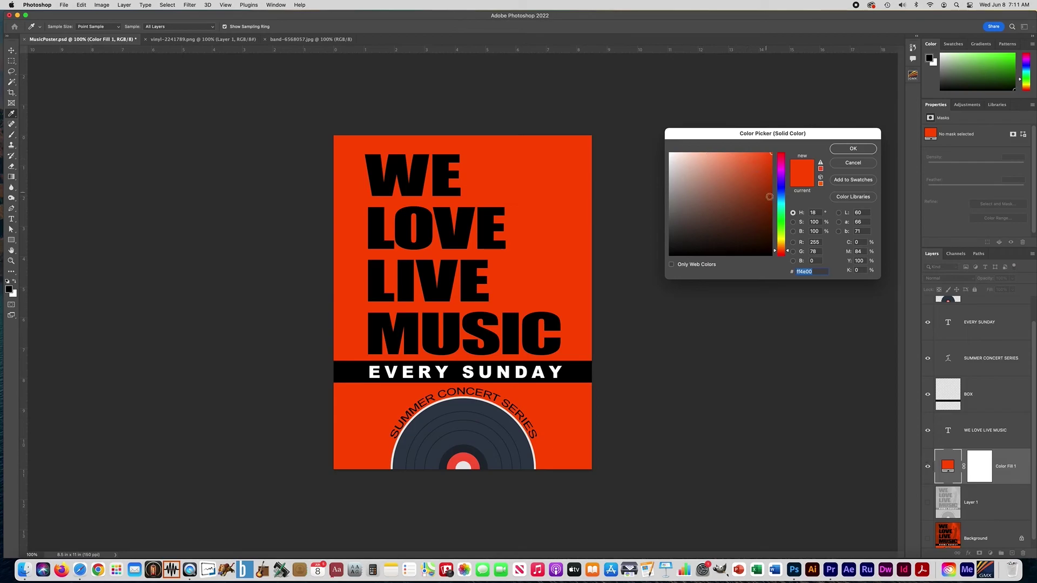
left_click(783, 246)
left_click_drag(783, 246, 783, 250)
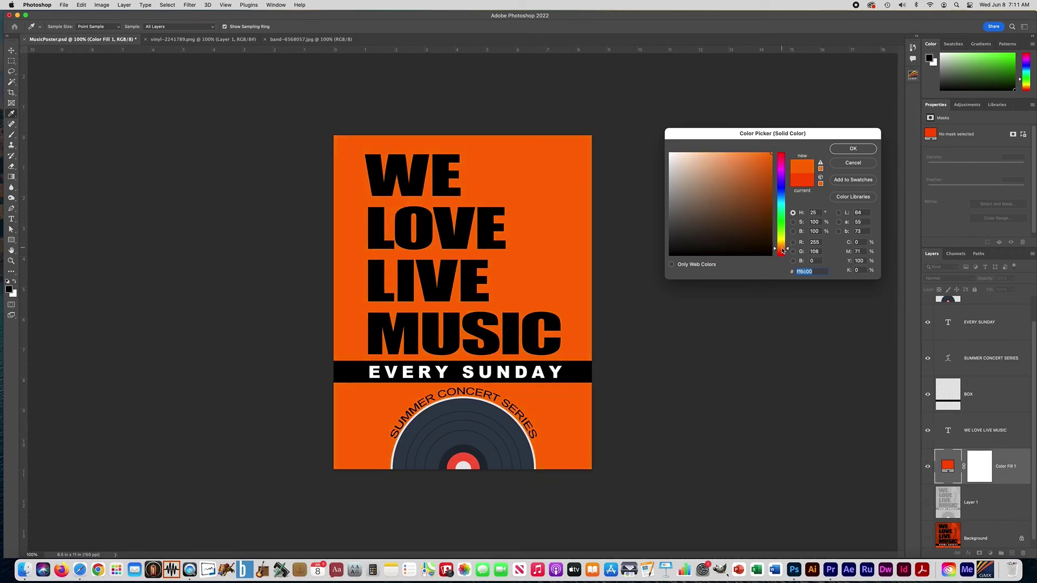
left_click(846, 151)
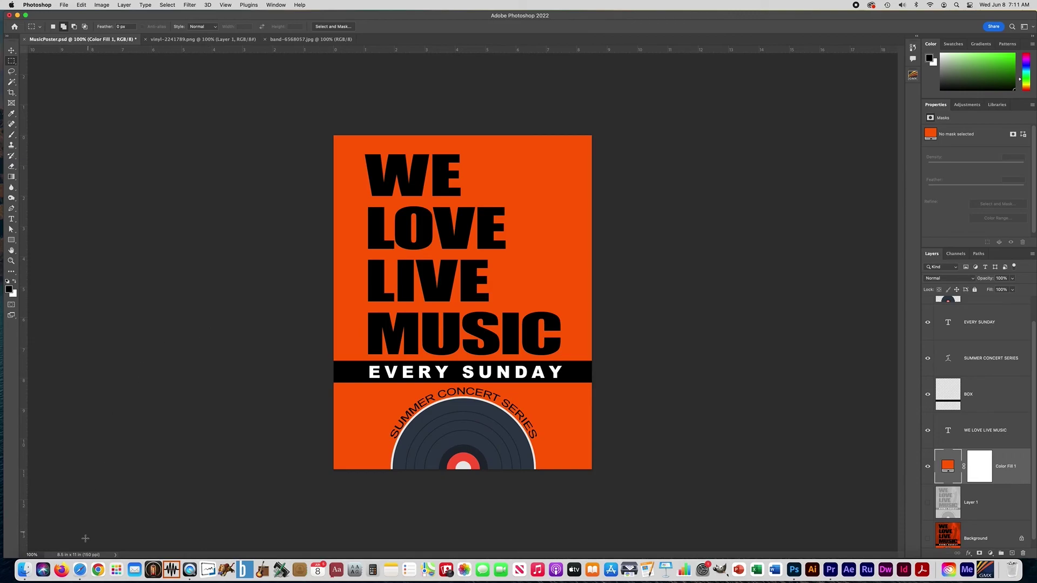
Switch to Safari, browse the live music photos on Pixabay, and view the download page of the guitarist photo with blue lighting
left_click(79, 570)
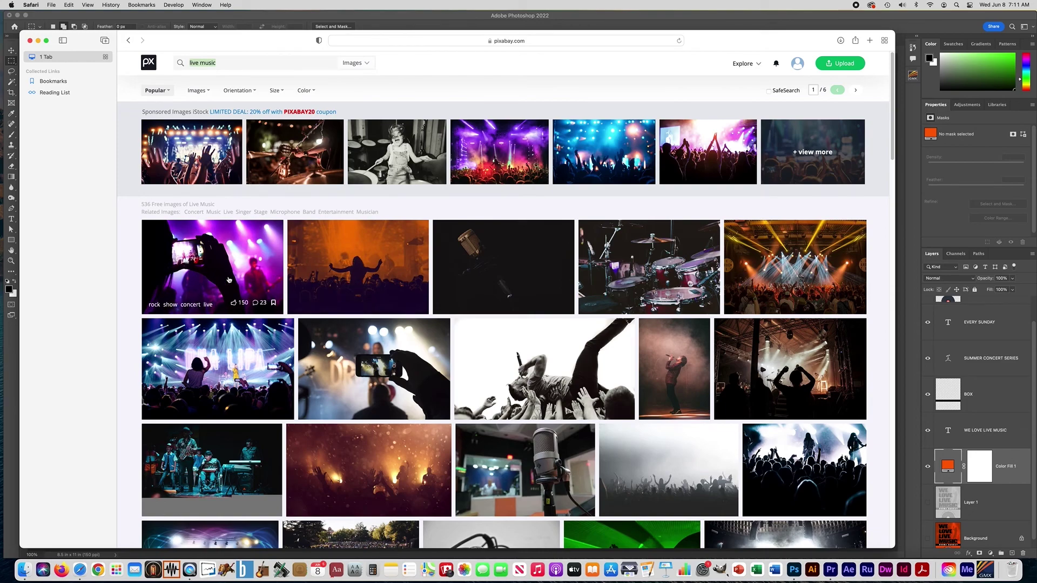
scroll(428, 295, "down", 3)
scroll(427, 294, "down", 10)
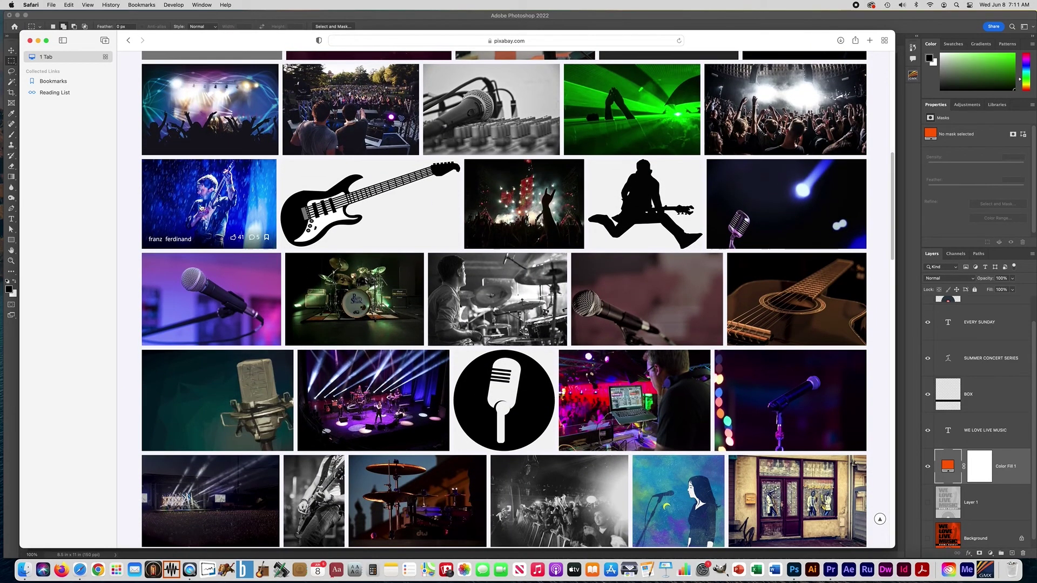
left_click(201, 207)
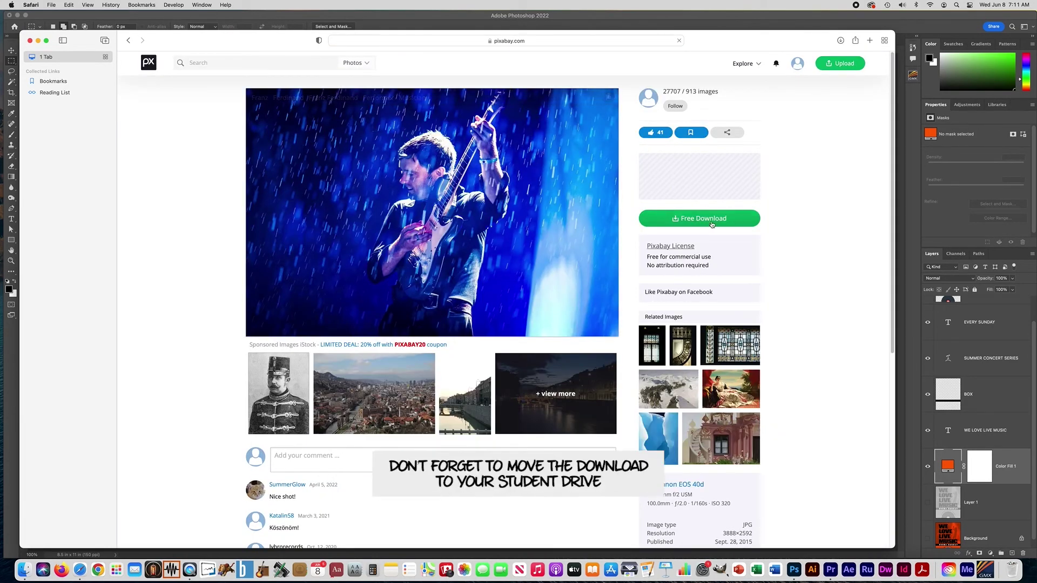
right_click(481, 246)
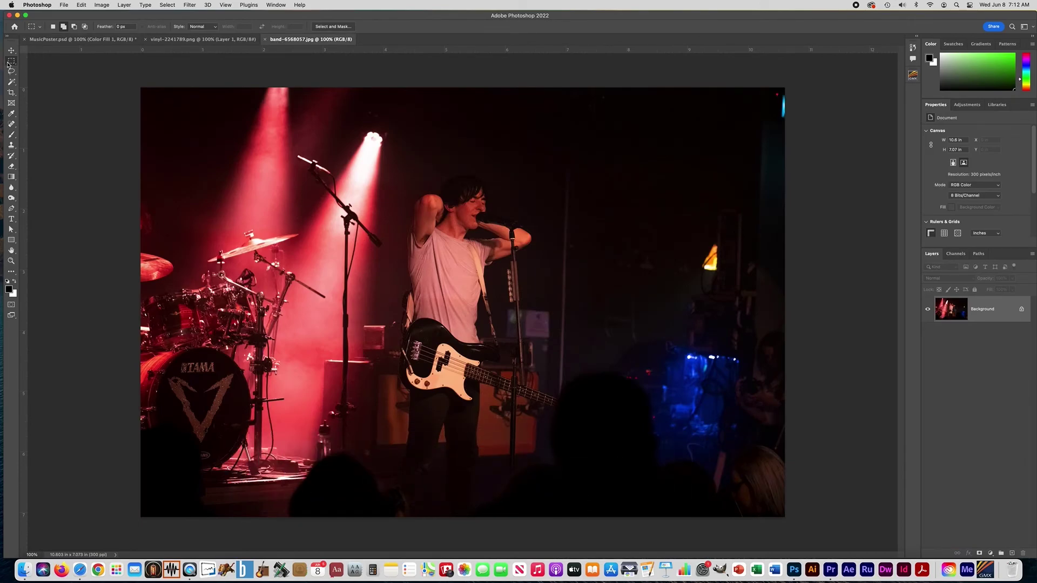
Copy the whole band-6568057.jpg photo into MusicPoster.psd, directly above the orange color fill and below the headline layer
key("super+a")
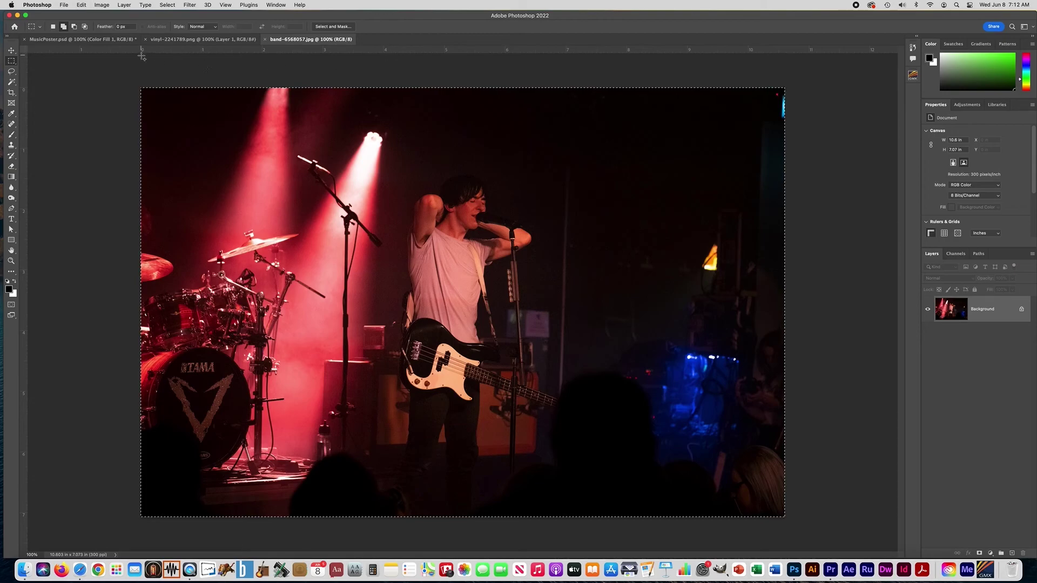
left_click(102, 41)
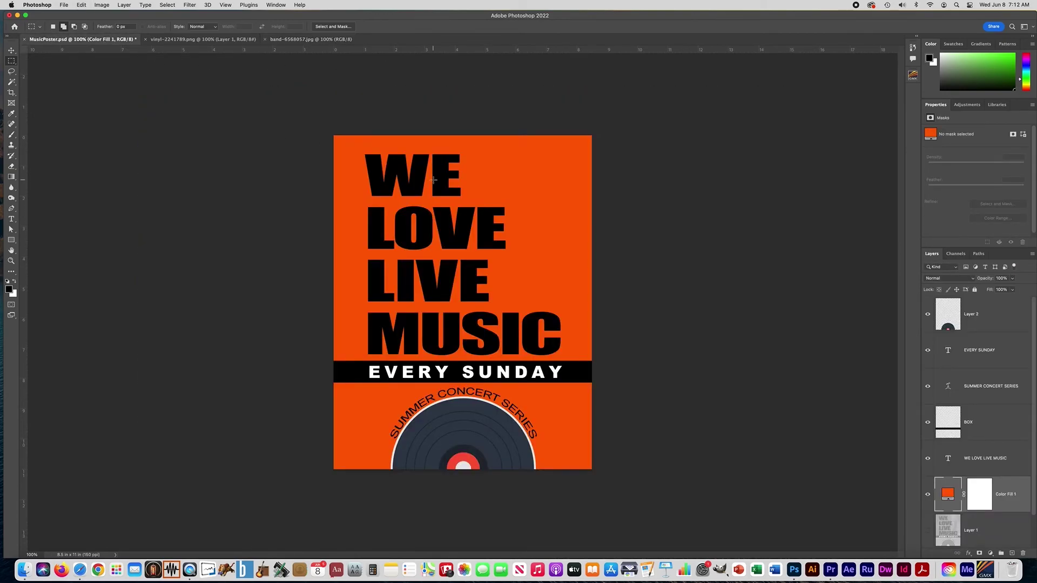
key("cmd+v")
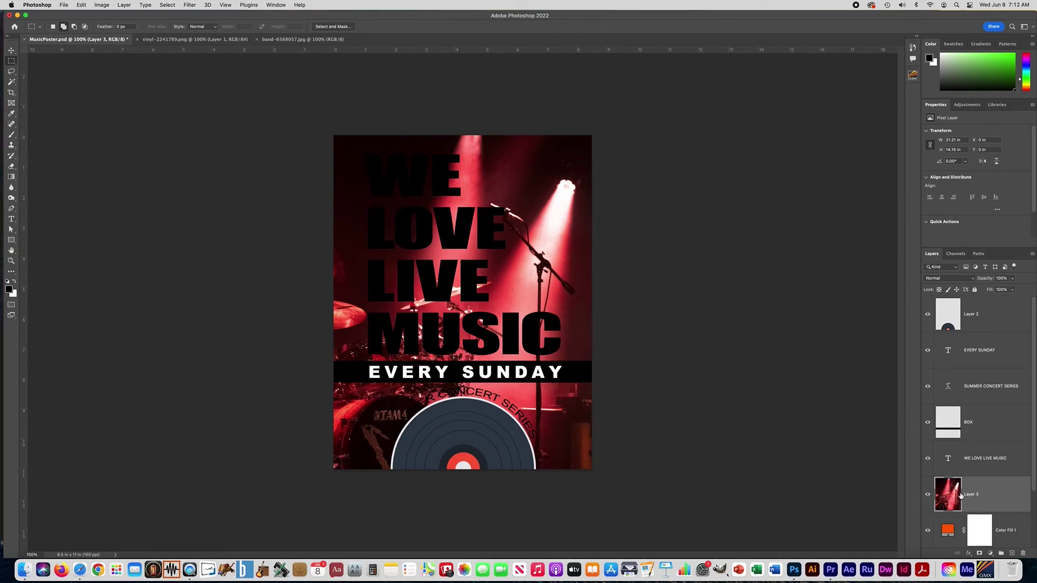
mouse_move(982, 497)
left_mouse_down()
mouse_move(982, 457)
mouse_move(982, 505)
left_mouse_up()
Scale the band photo to about 63%, fit it behind the headline above the EVERY SUNDAY band, and apply the transform
key("super+t")
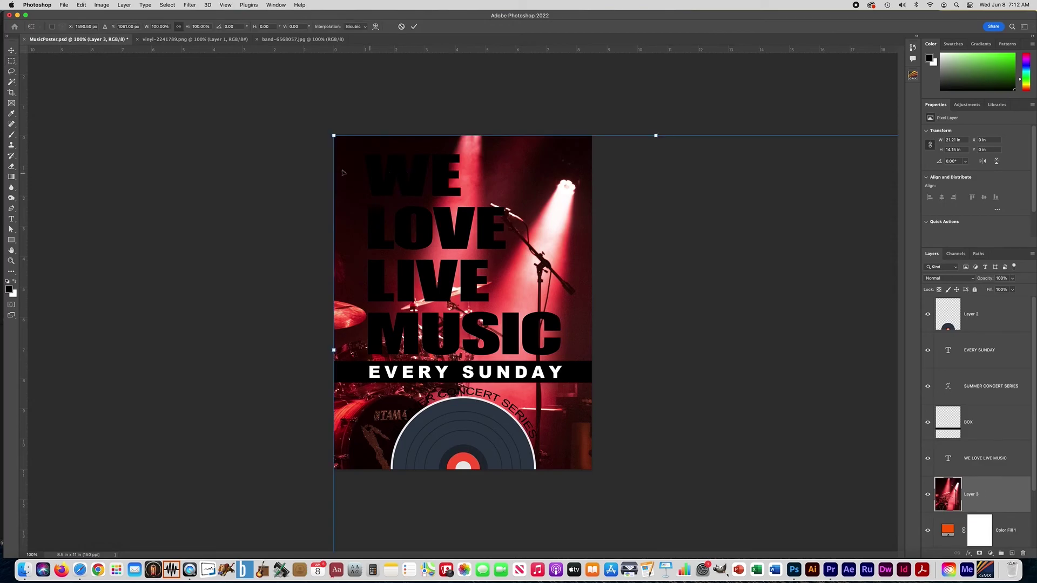
left_click_drag(339, 139, 630, 344)
left_click_drag(709, 391, 414, 189)
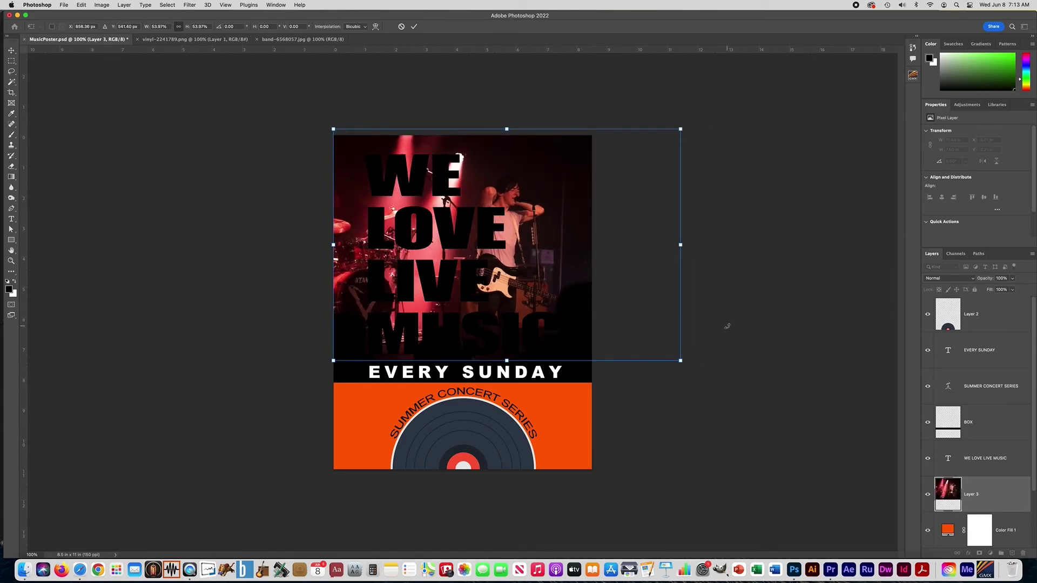
left_click_drag(681, 129, 759, 117)
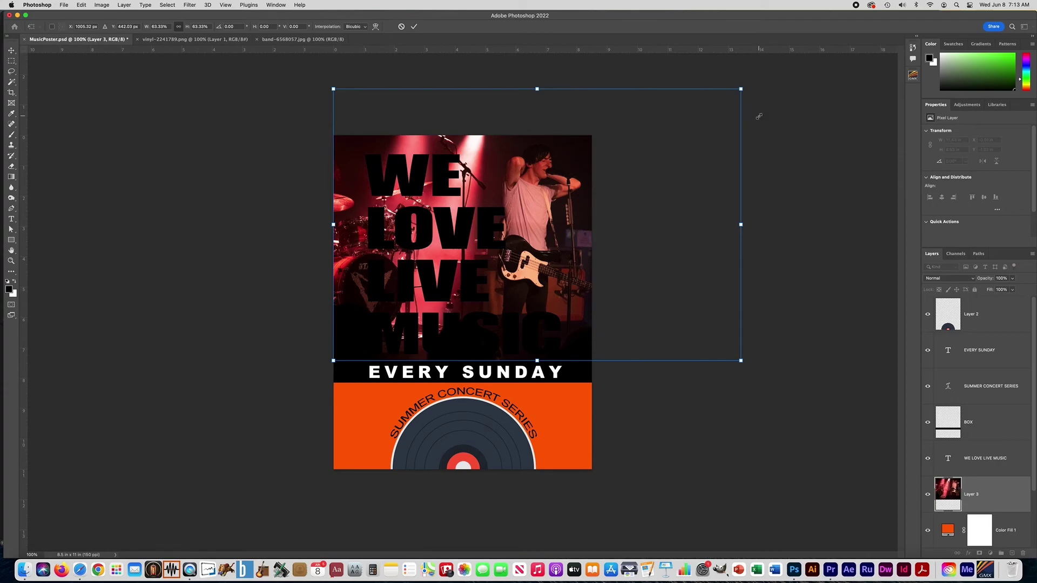
left_click(414, 27)
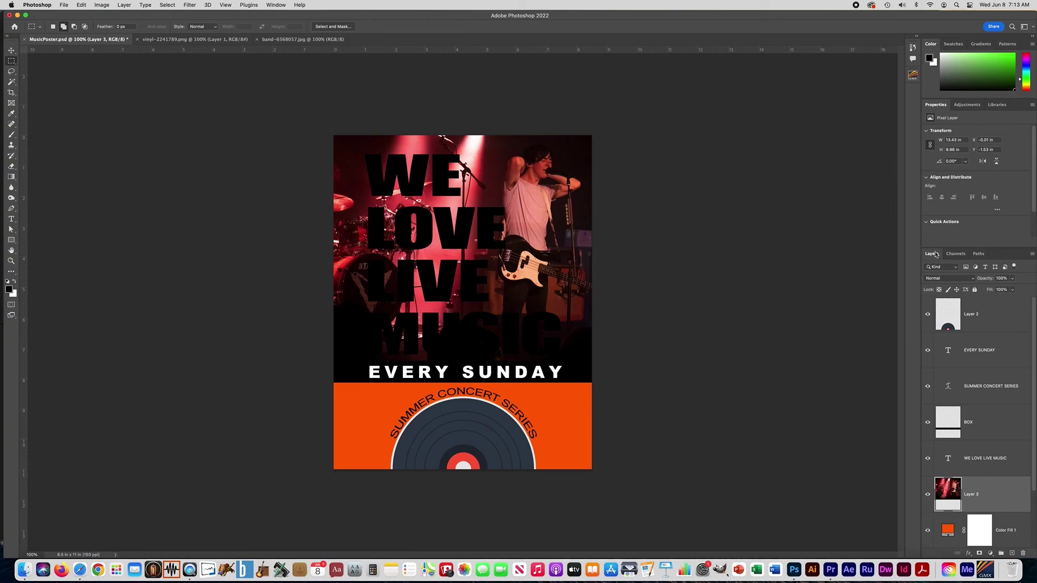
Try the Screen blend mode on the band photo layer, and return it to Normal
left_click(945, 279)
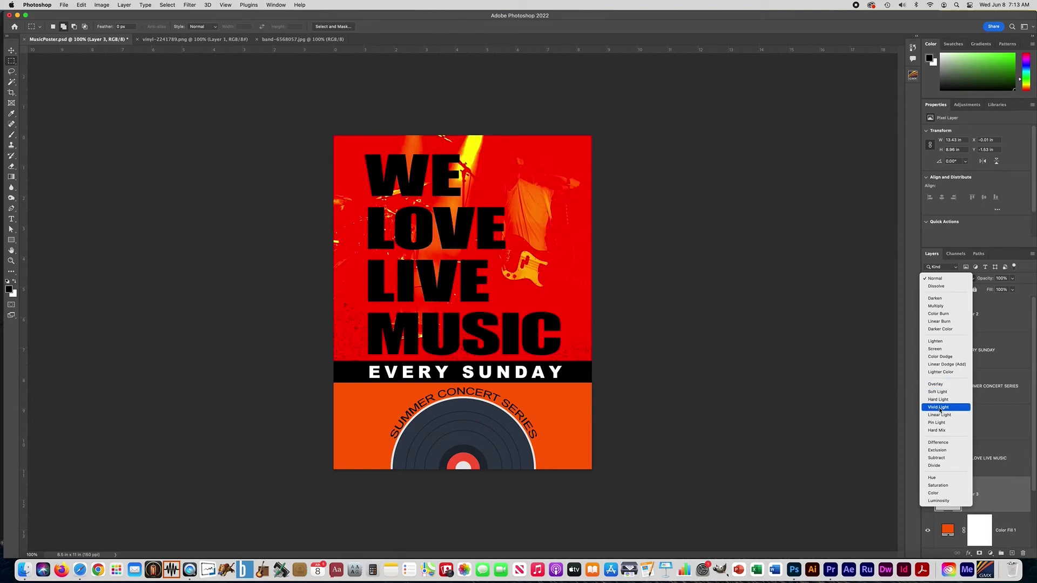
left_click(939, 350)
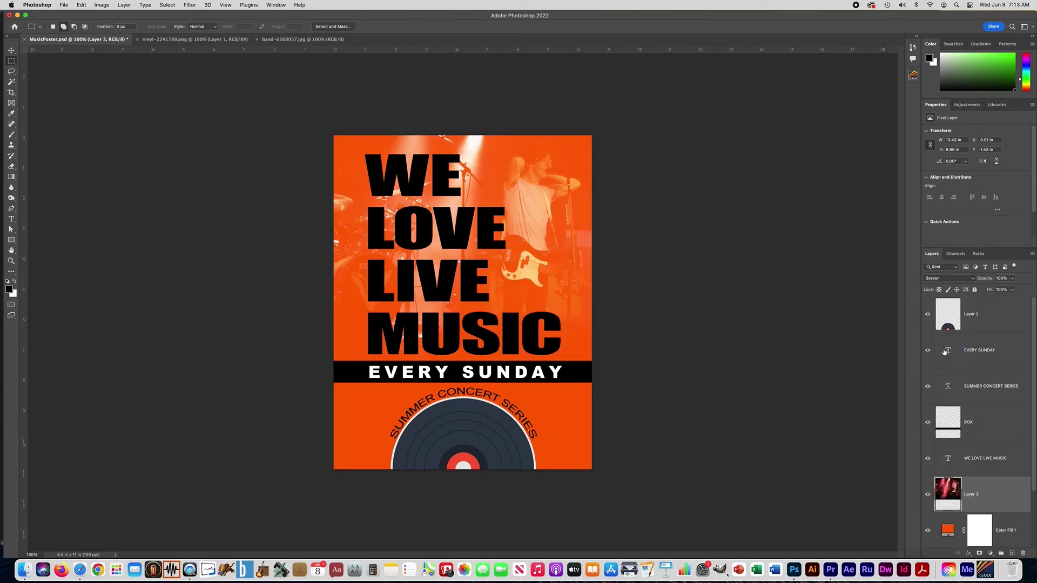
left_click(946, 278)
left_click(936, 209)
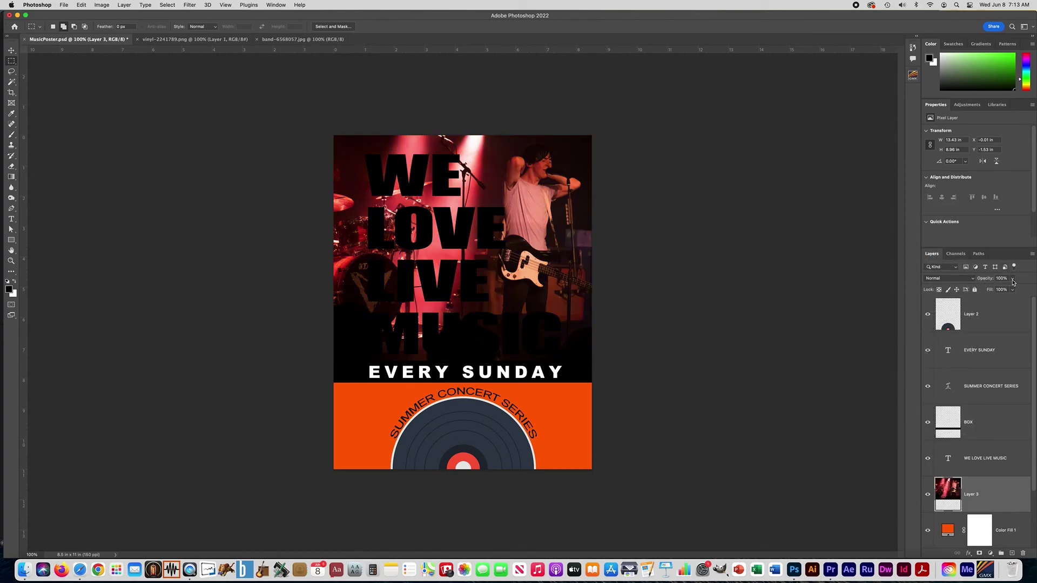
Lower the band photo layer's opacity to about 35% so the orange fill tints it, and deselect the layer
left_click(1013, 280)
left_click_drag(1012, 289, 989, 290)
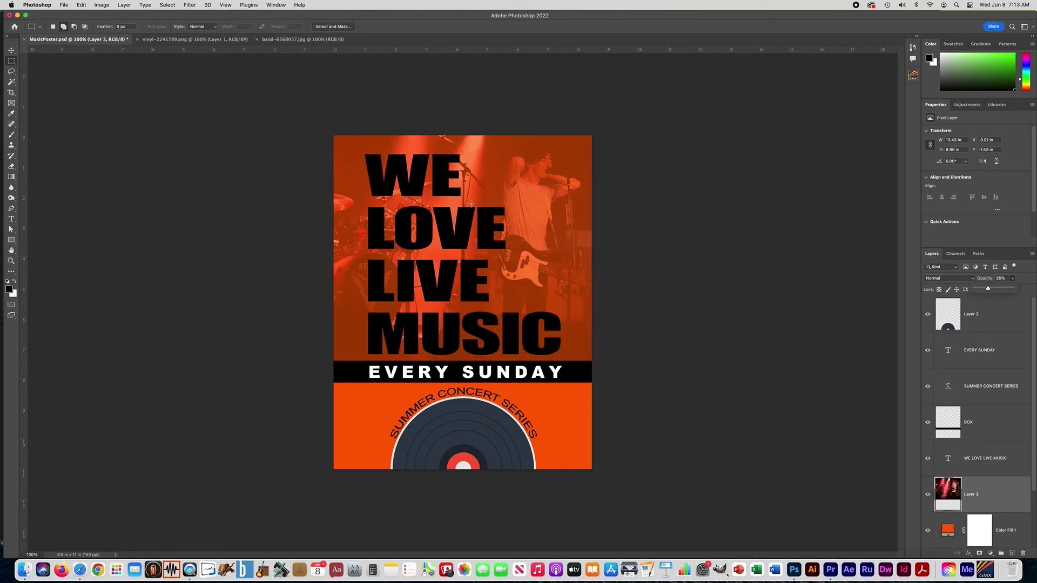
left_click(11, 50)
left_click(174, 170)
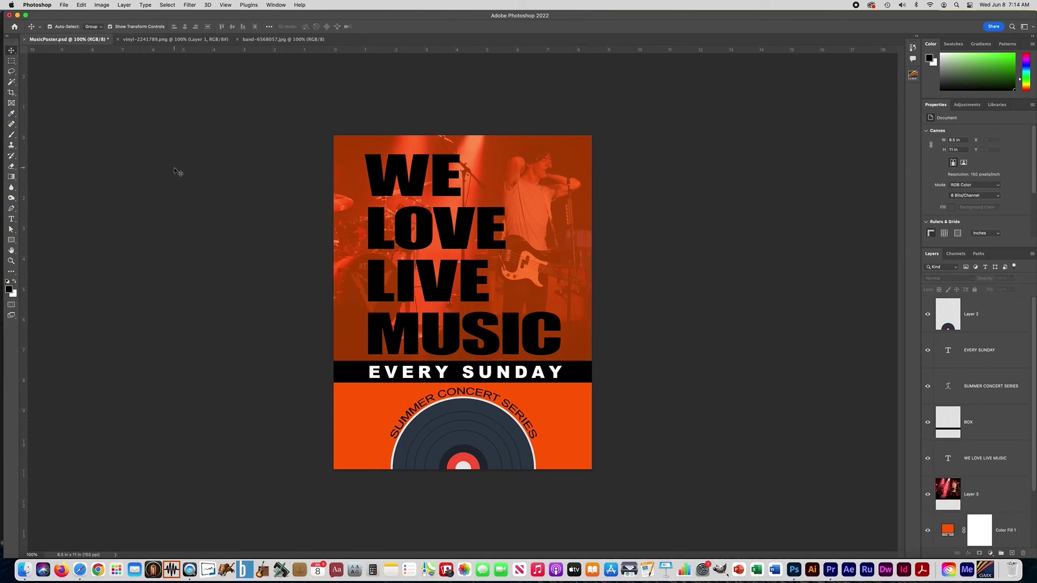
Add a white Arial Black text line with the designer's name in the poster's lower-right corner beside the record
left_click(12, 220)
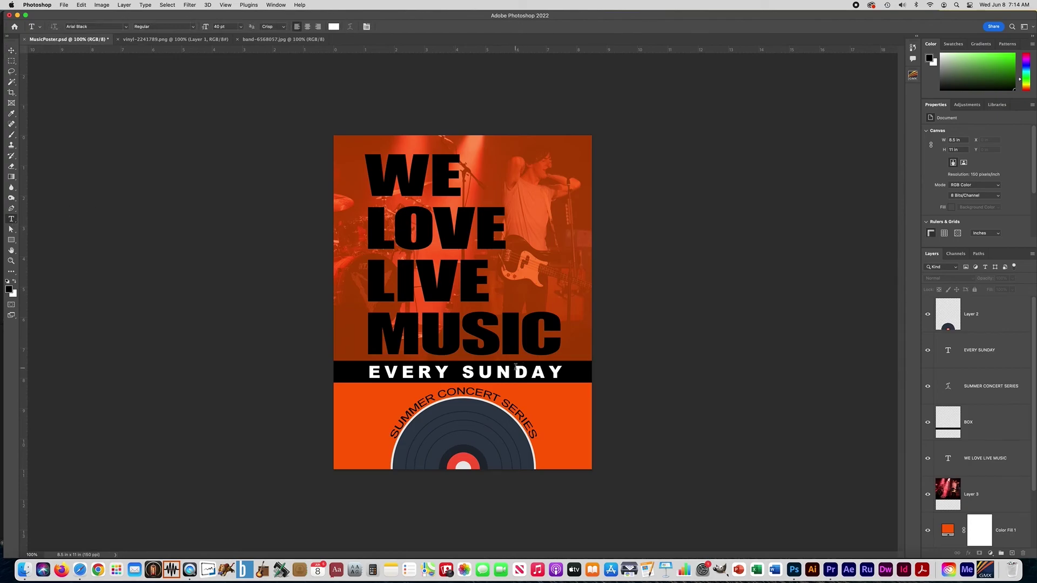
left_click(545, 460)
type("Mrs.")
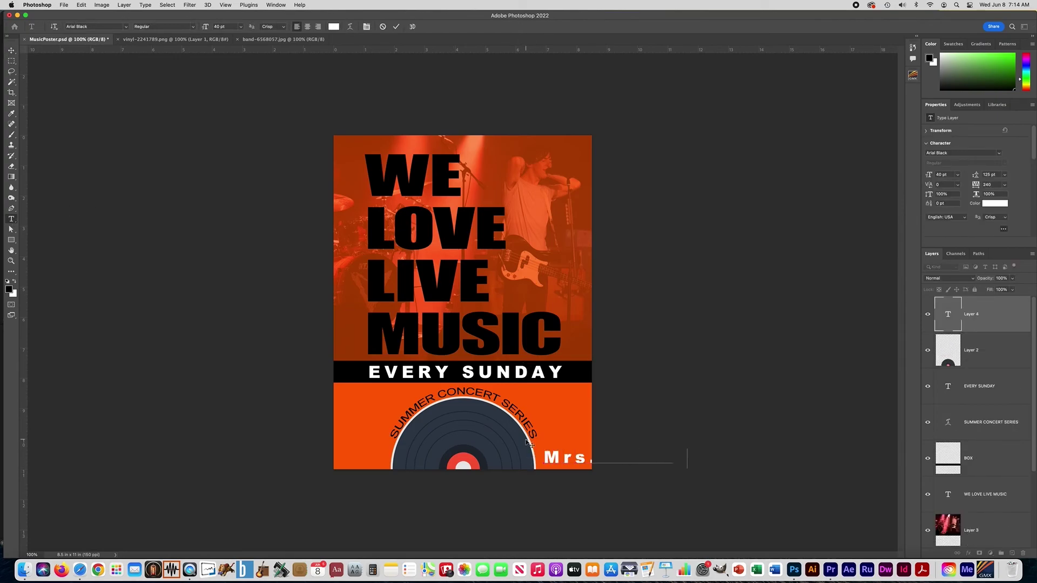
Set the whole name text's tracking to 0 and its font size to 12 pt
double_click(558, 458)
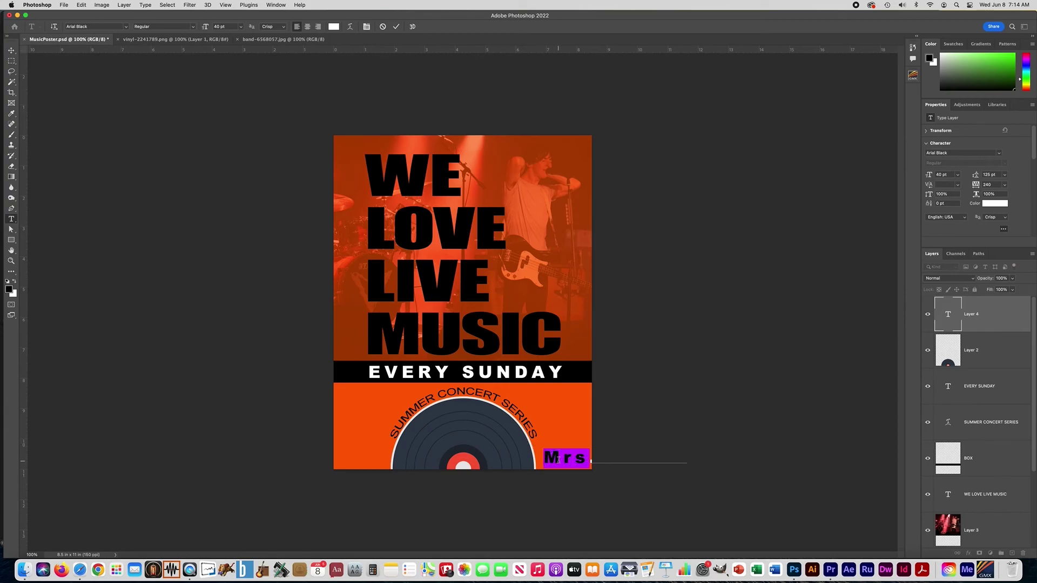
left_click(558, 458)
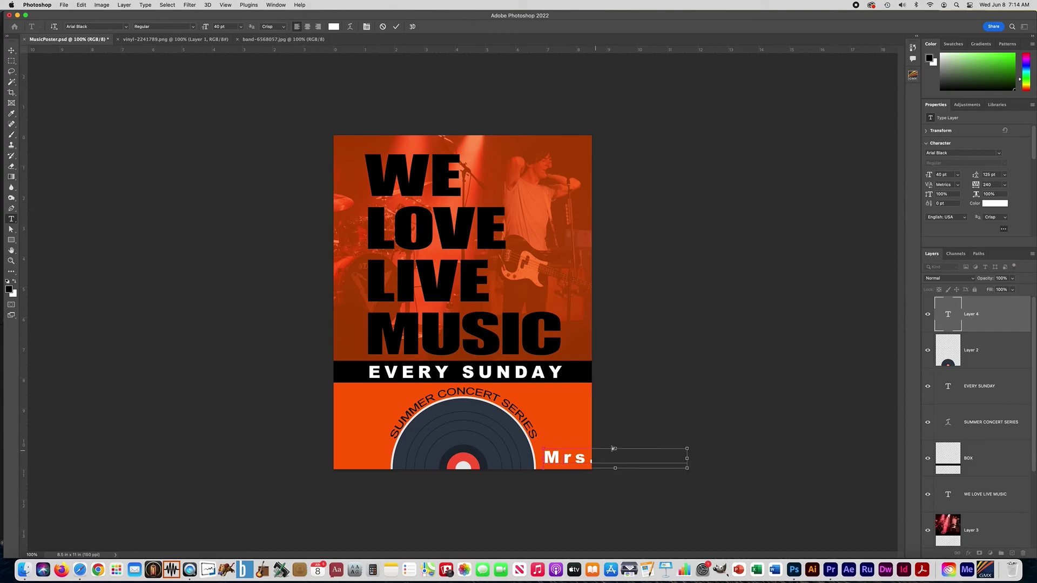
key("super+a")
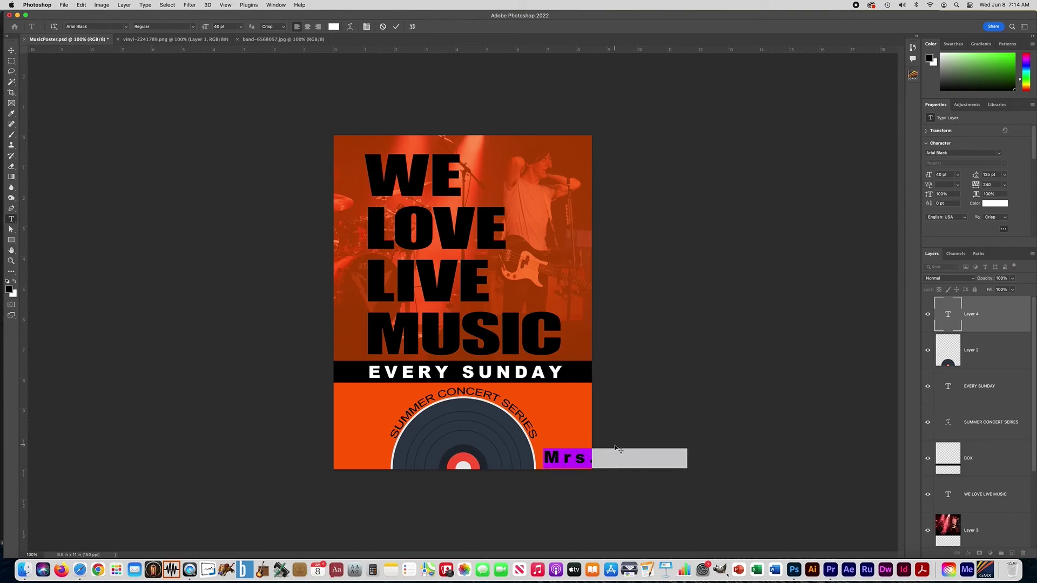
left_click(976, 184)
left_click(1004, 185)
left_click(992, 245)
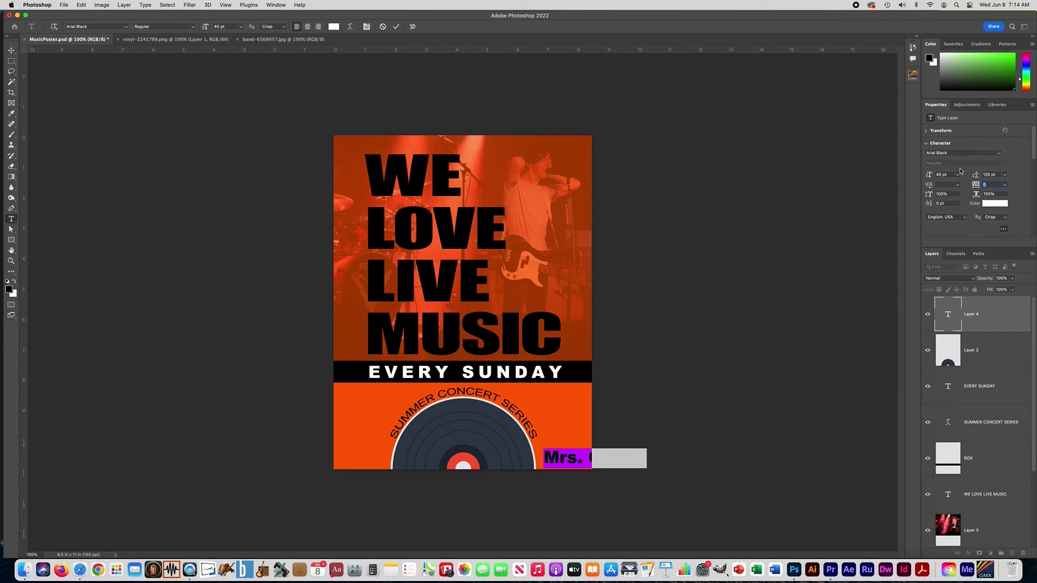
left_click(958, 175)
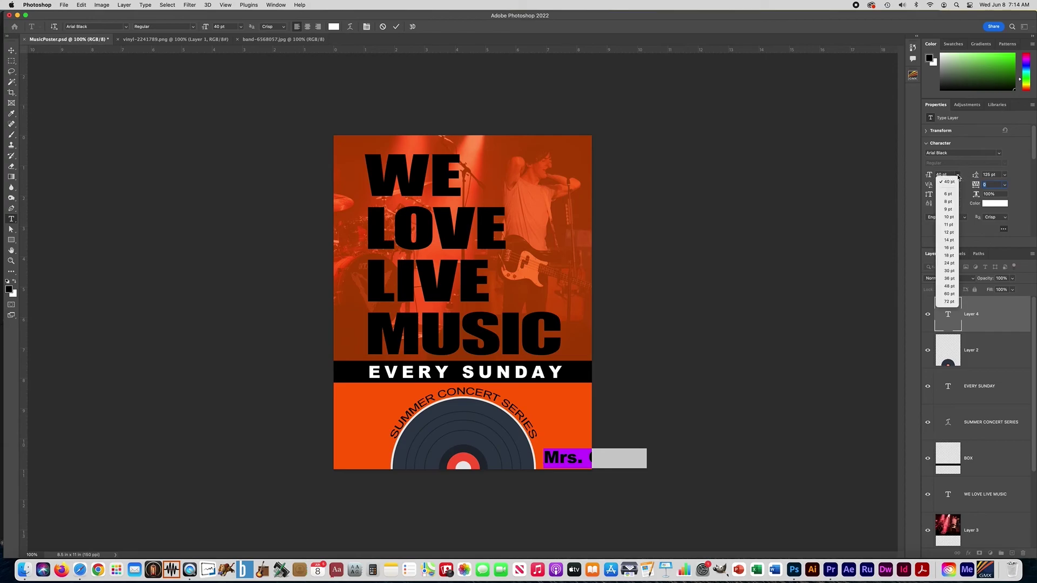
left_click(951, 233)
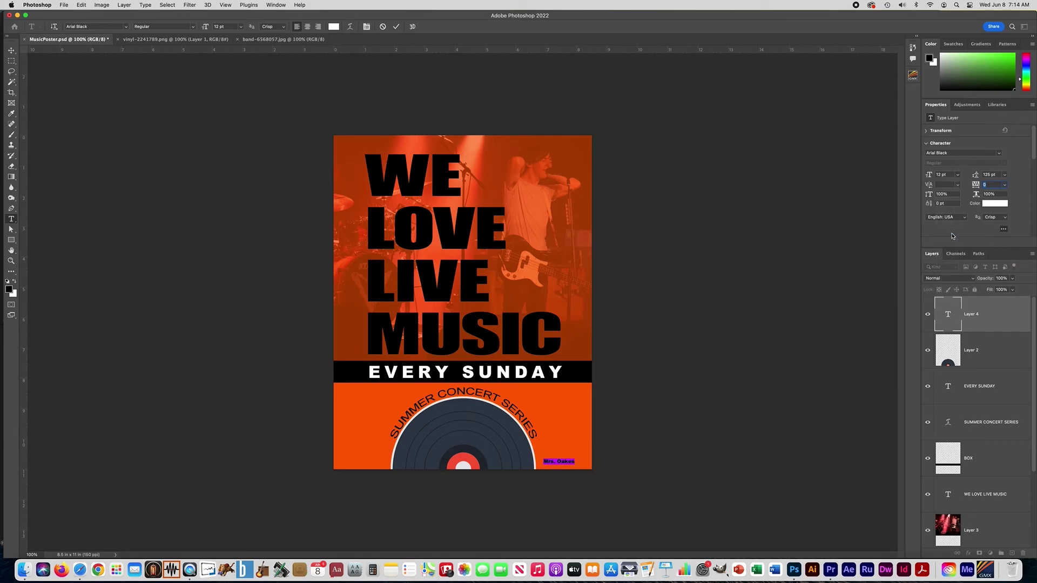
Enlarge the name text to about 15.5 pt within the poster's lower-right corner and apply the transform
left_click(16, 50)
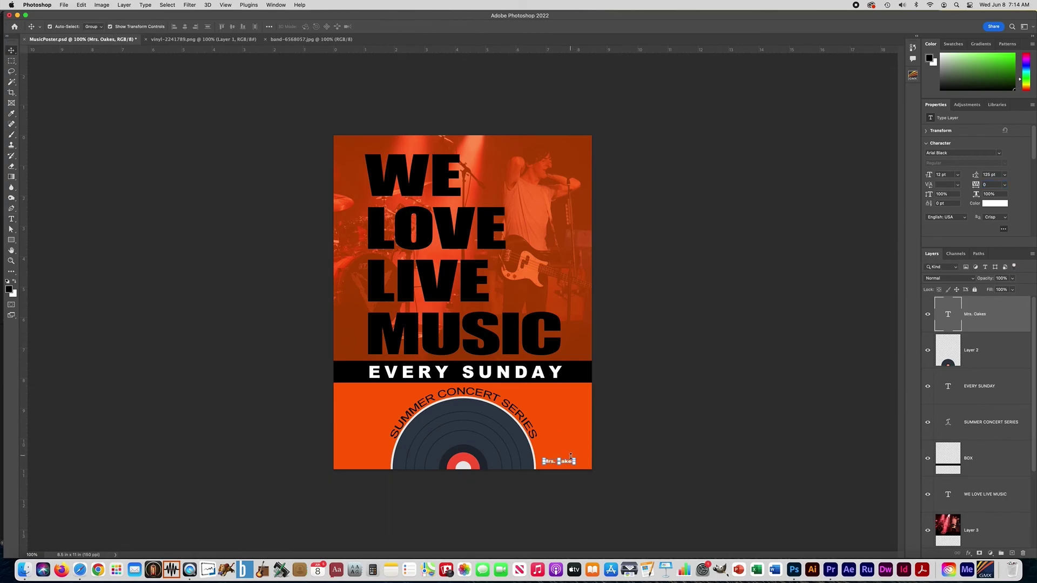
left_click_drag(575, 460, 587, 459)
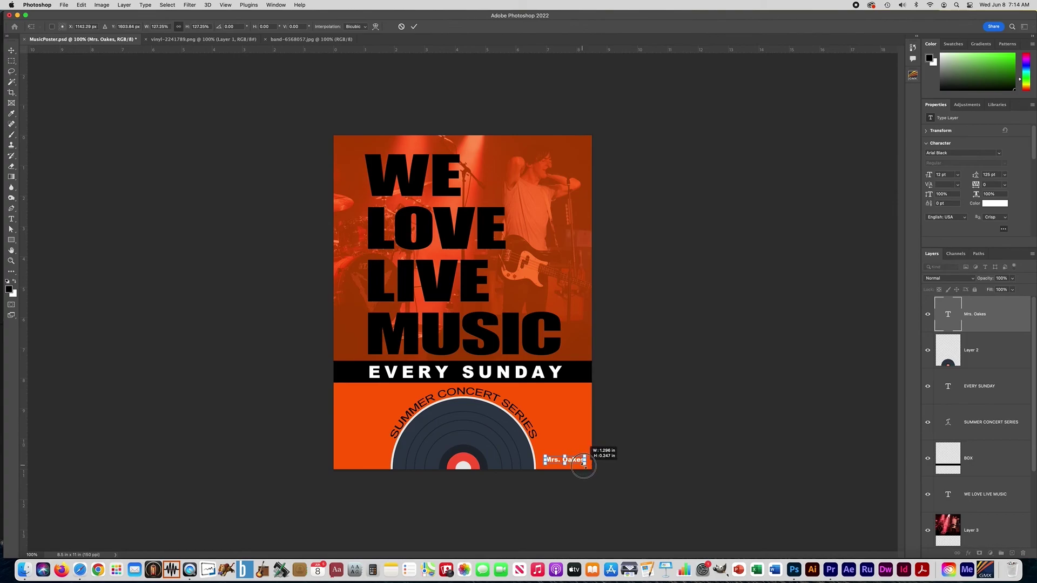
left_click(414, 27)
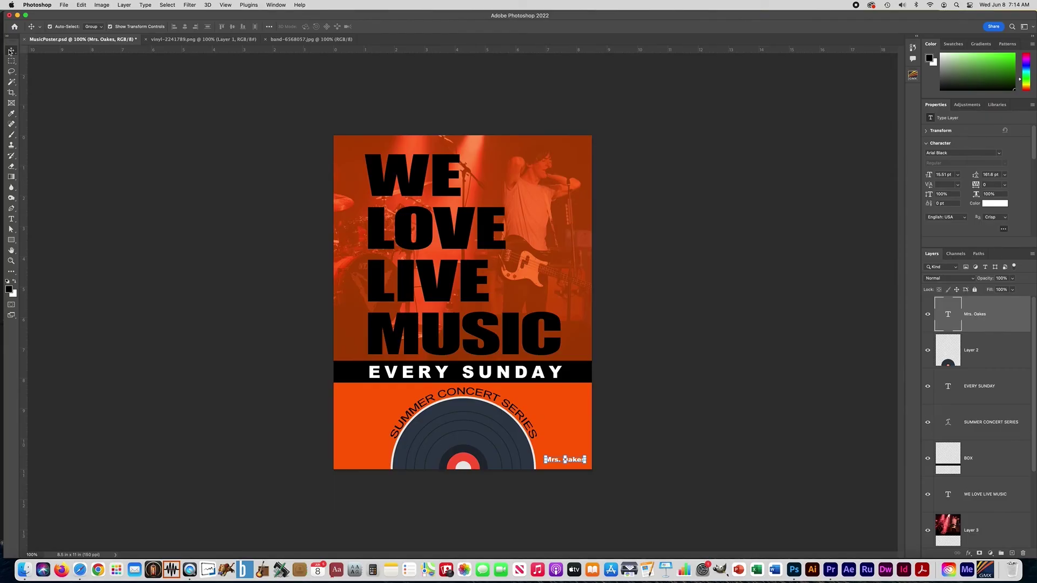
left_click(11, 60)
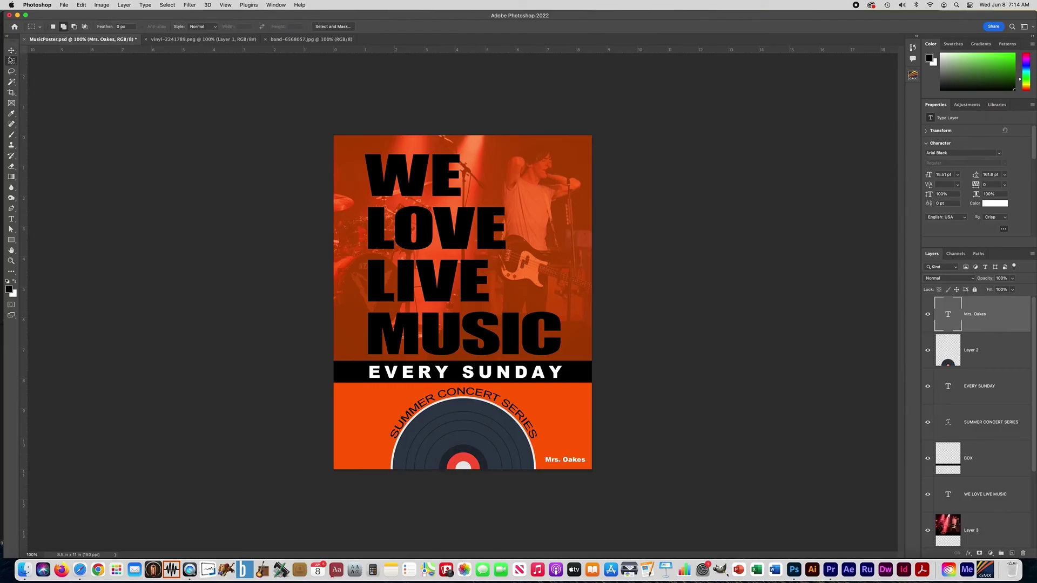
Save the finished poster as the Photoshop file MusicPoster.psd
left_click(64, 5)
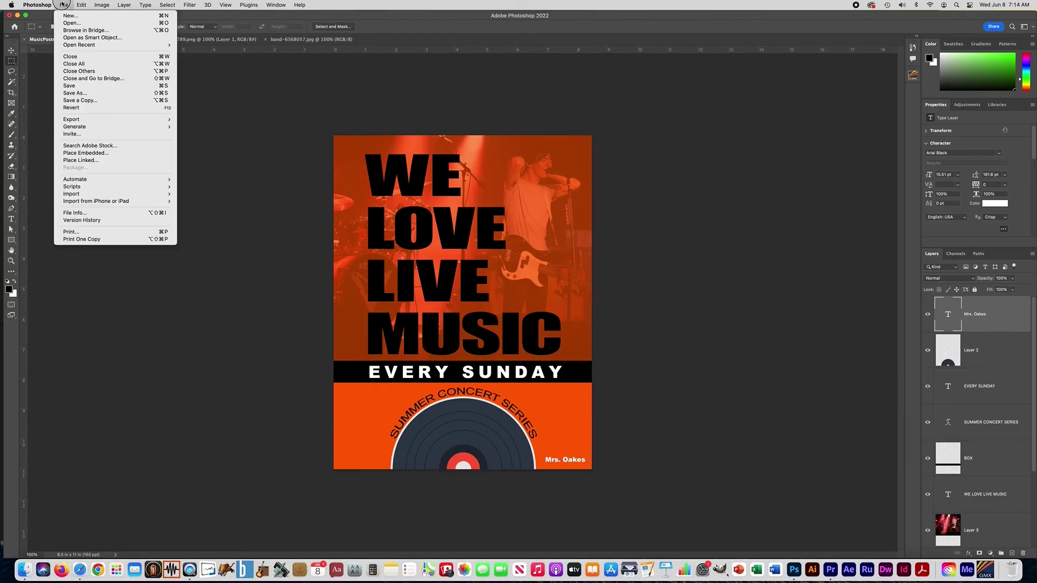
left_click(69, 85)
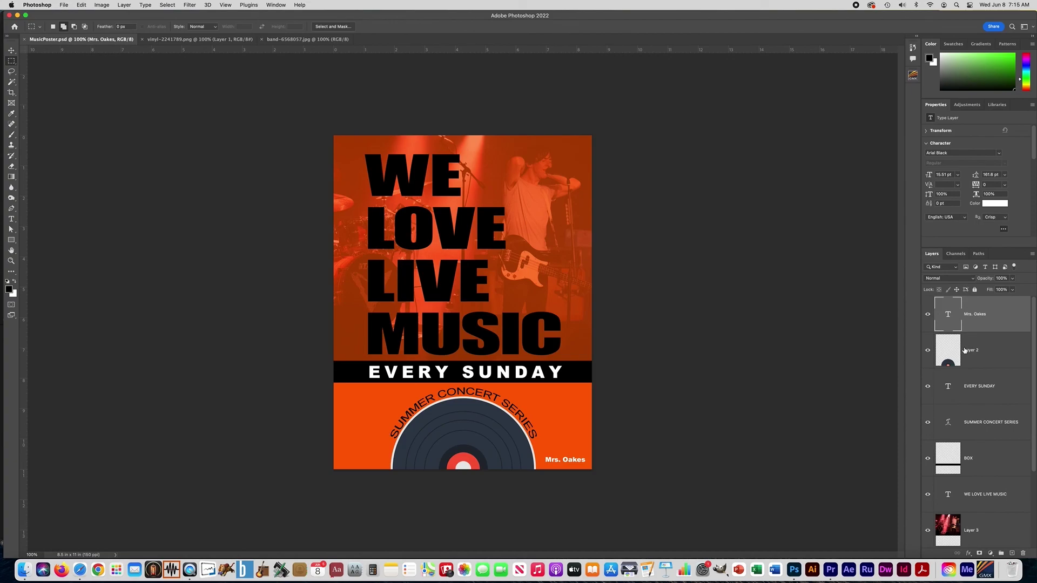
left_click(65, 8)
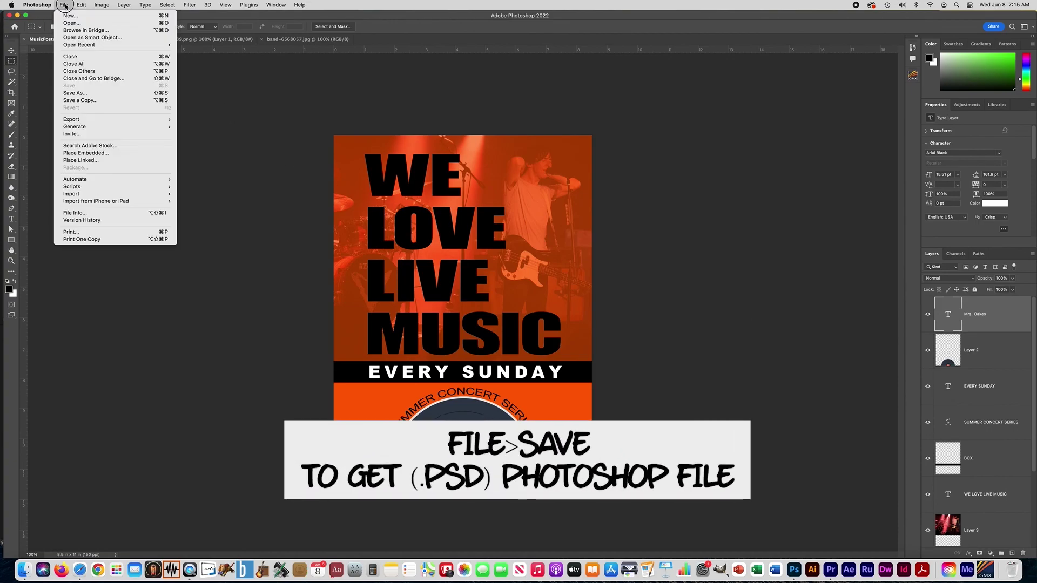
left_click(66, 5)
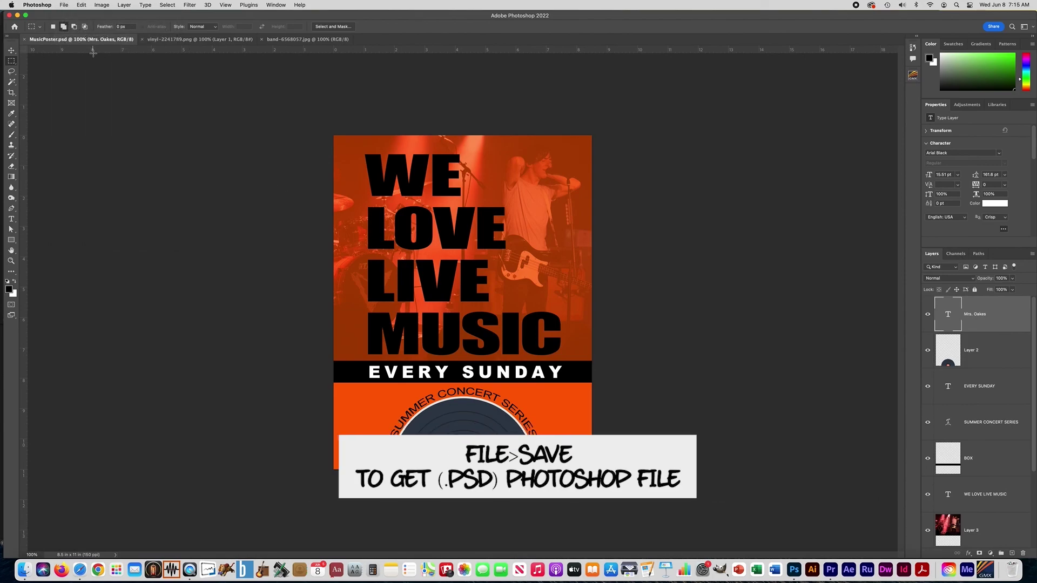
Save a JPEG copy of the poster as MusicPoster copy.jpg in the Text Poster folder with the color profile embedded
left_click(64, 5)
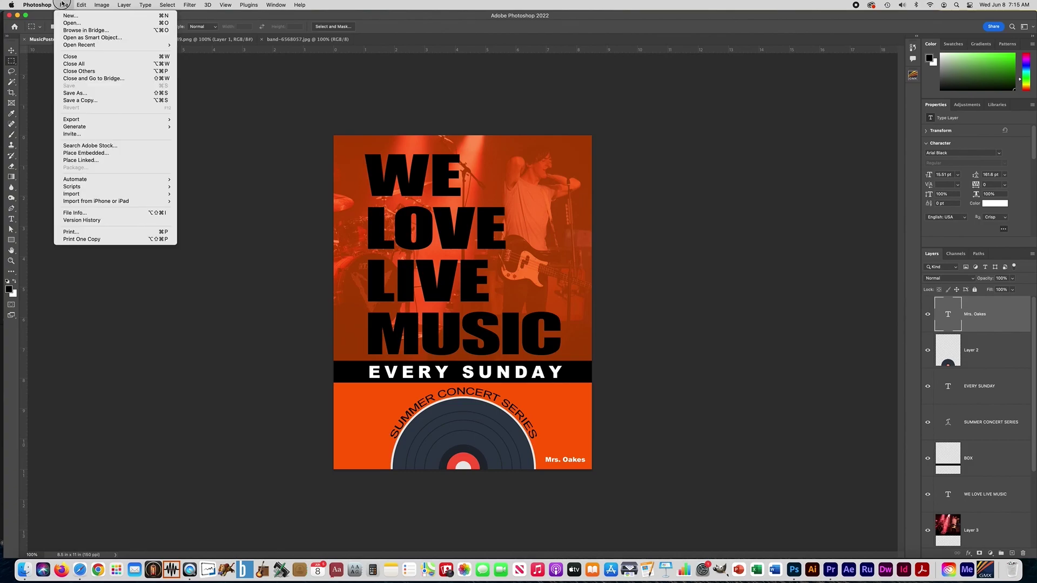
left_click(77, 101)
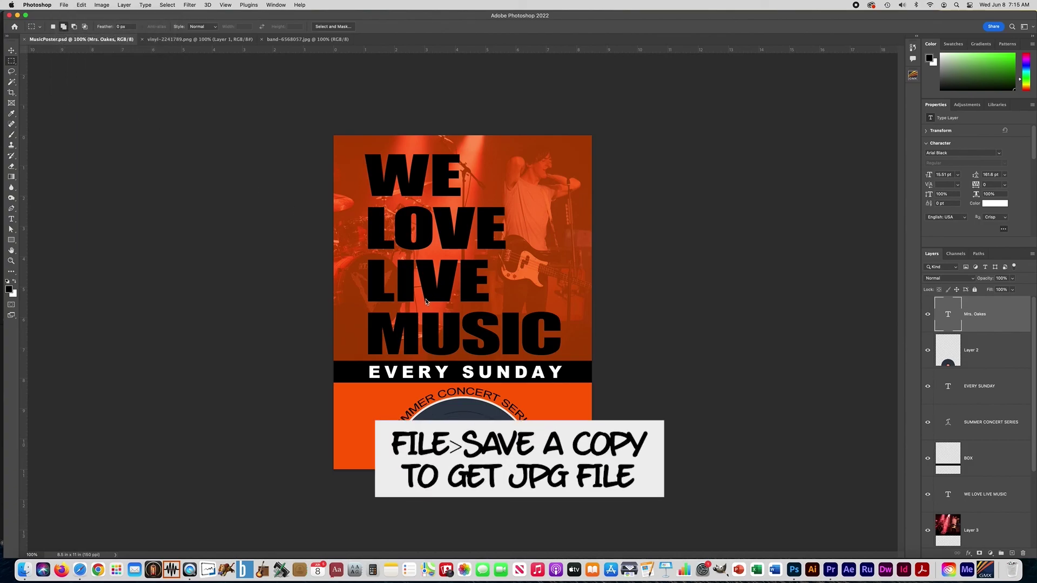
left_click(496, 338)
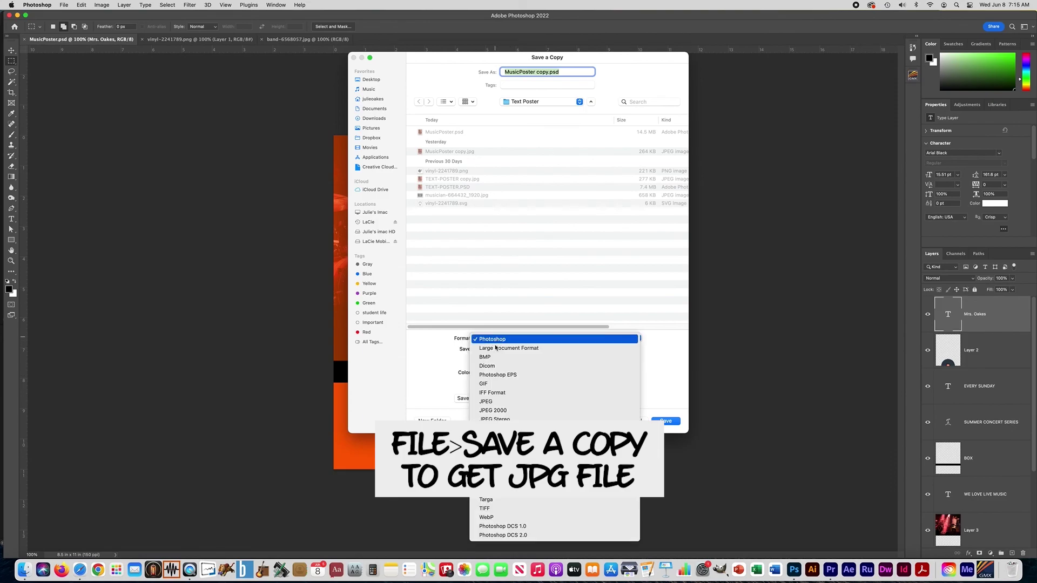
left_click(495, 402)
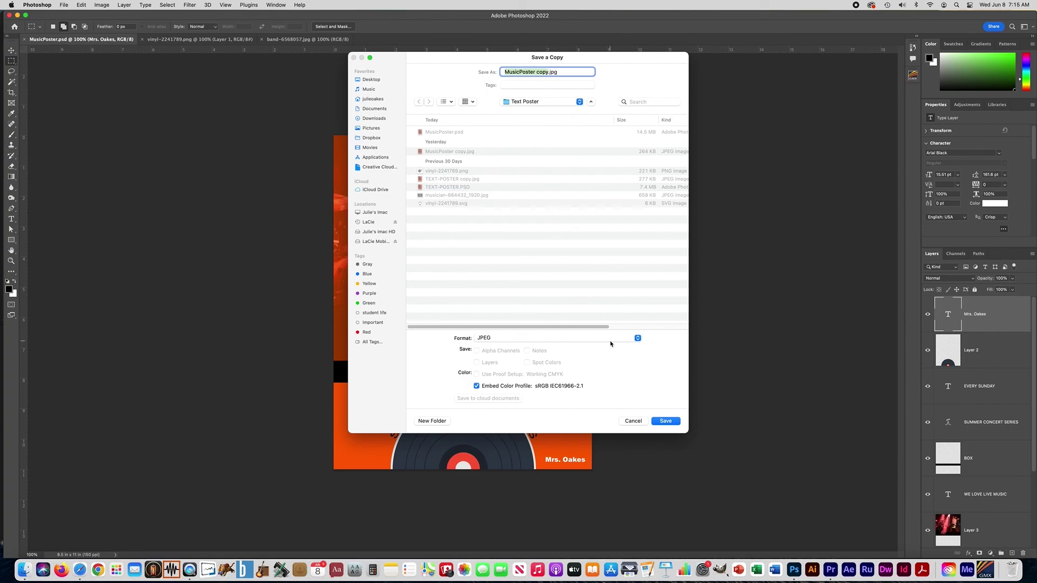
left_click(665, 422)
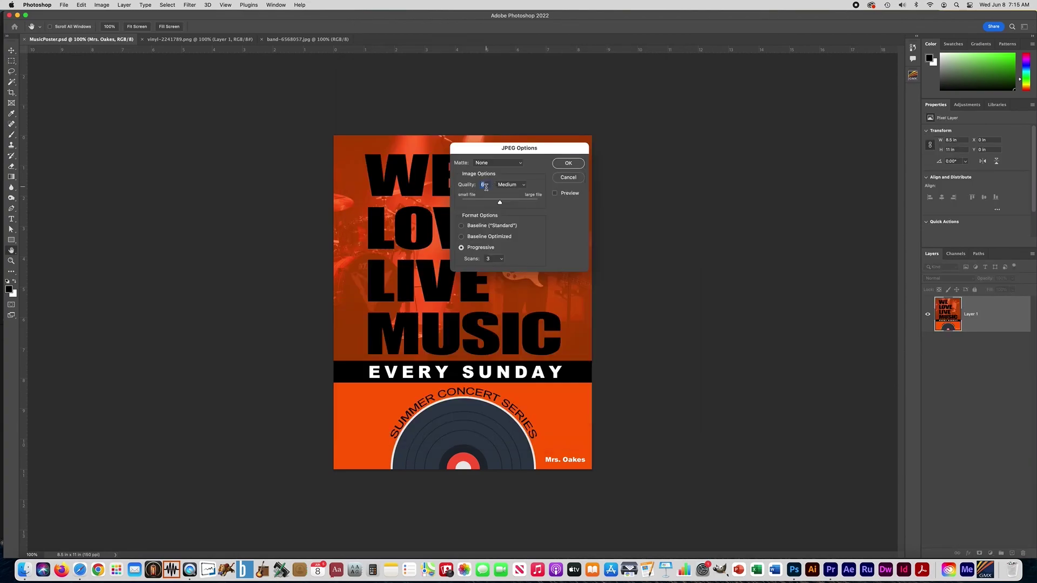